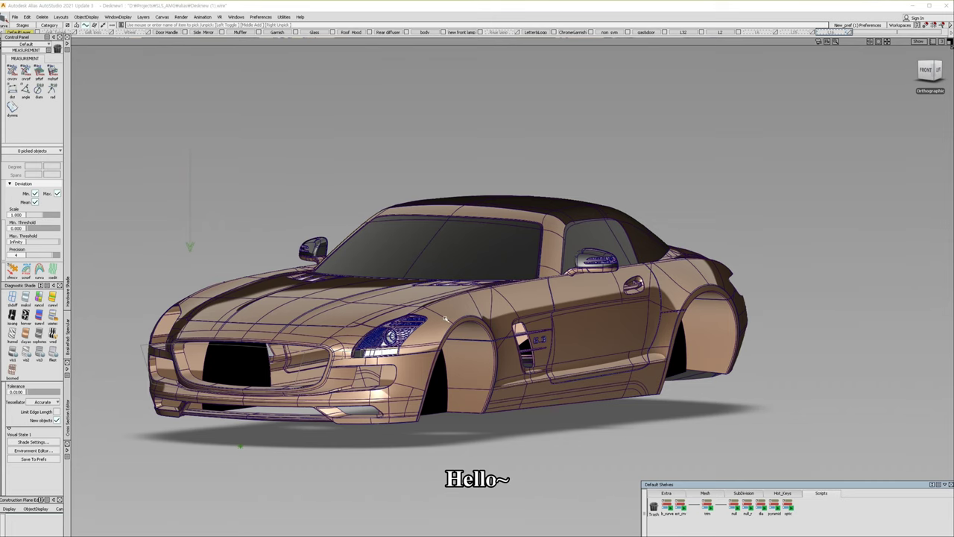
Frame the headlamp and bumper and load the curve-extraction script (degree 5, span 5).
left_click_drag(408, 345, 425, 339, "alt+shift")
mouse_move(425, 340)
right_mouse_down("alt+shift")
mouse_move(437, 337)
mouse_move(474, 384)
right_mouse_up("alt+shift")
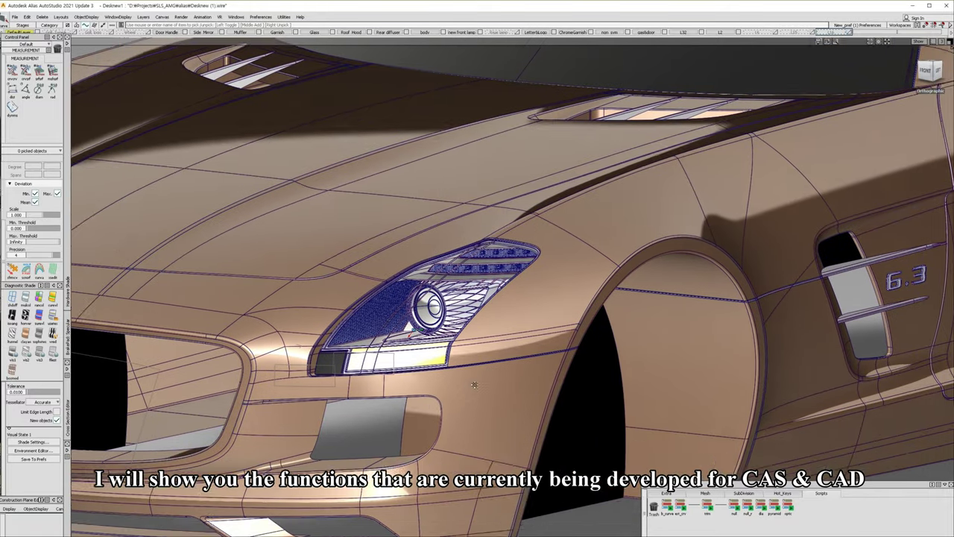
left_click_drag(474, 384, 507, 380, "alt+shift")
right_click_drag(507, 380, 549, 382, "alt+shift")
left_click_drag(550, 382, 521, 418, "alt+shift")
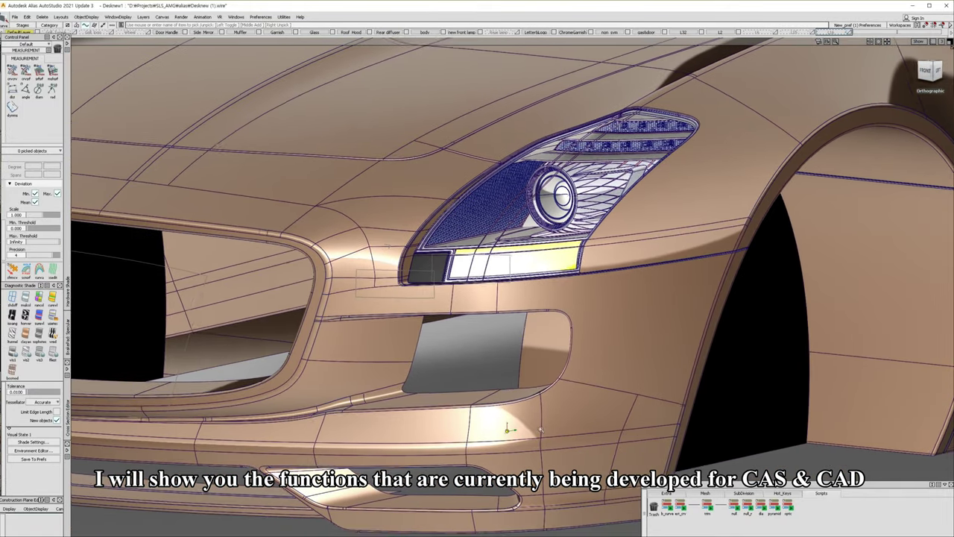
right_click_drag(522, 417, 510, 428, "alt+shift")
left_click(666, 507)
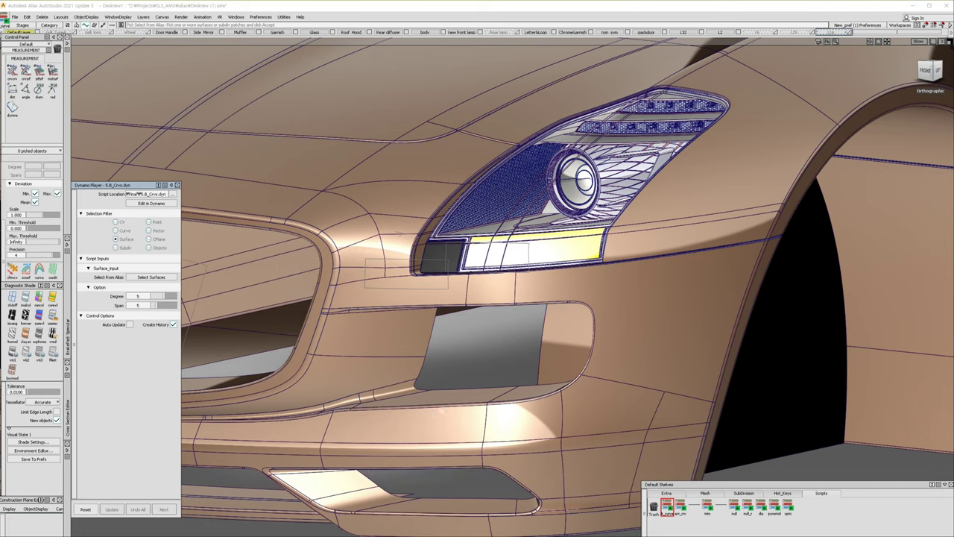
Extract duplicate curves from one lower bumper surface.
left_click_drag(431, 415, 418, 420, "alt+shift")
right_click_drag(417, 420, 457, 420, "alt+shift")
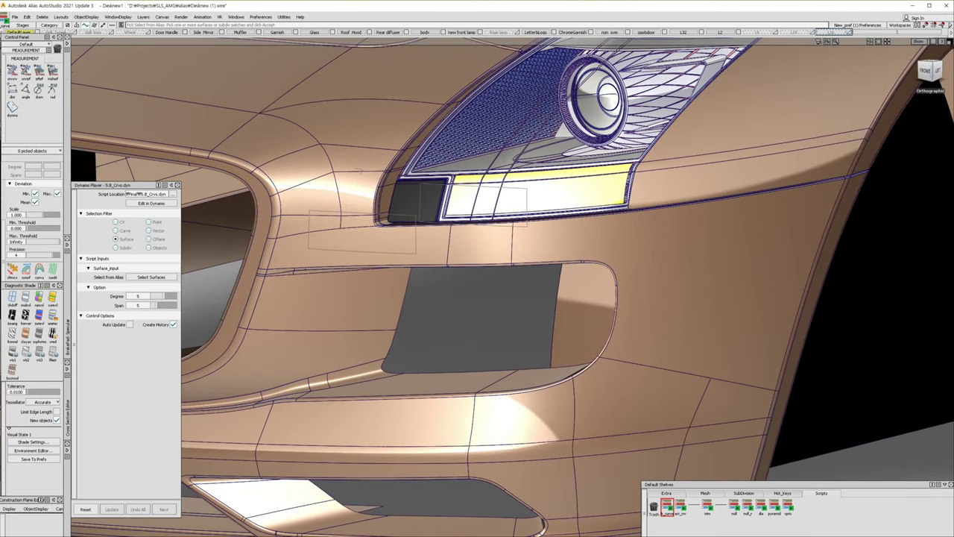
left_click(514, 414)
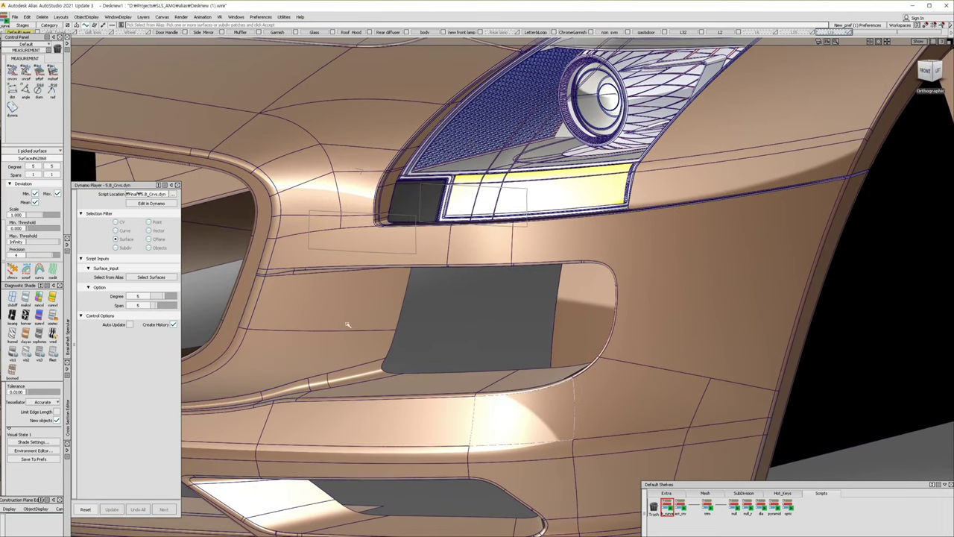
key("Return")
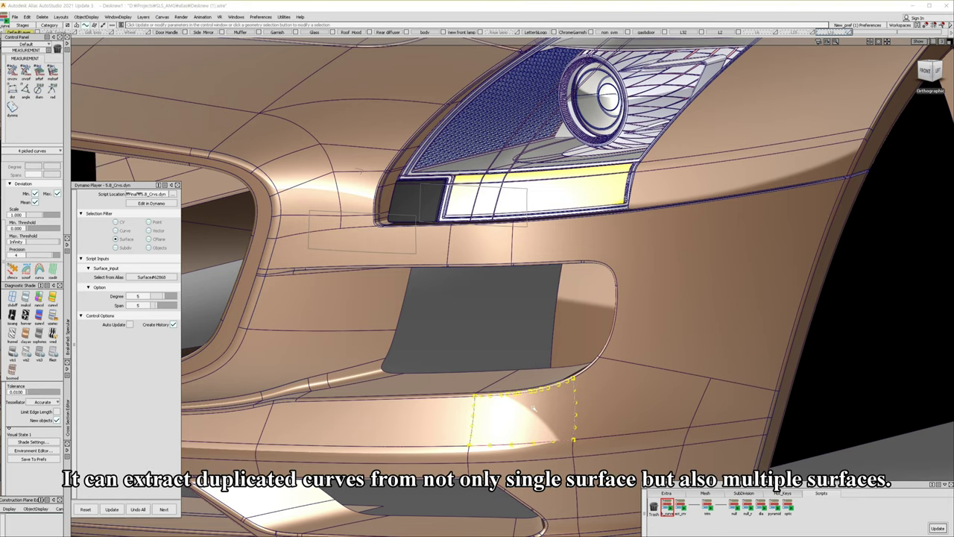
Feed four lower bumper surfaces to the script to extract their curves together.
scroll(535, 409, "up", 3)
scroll(551, 406, "up", 2)
mouse_move(580, 400)
left_mouse_down("alt+shift")
mouse_move(521, 402)
mouse_move(487, 424)
left_mouse_up("alt+shift")
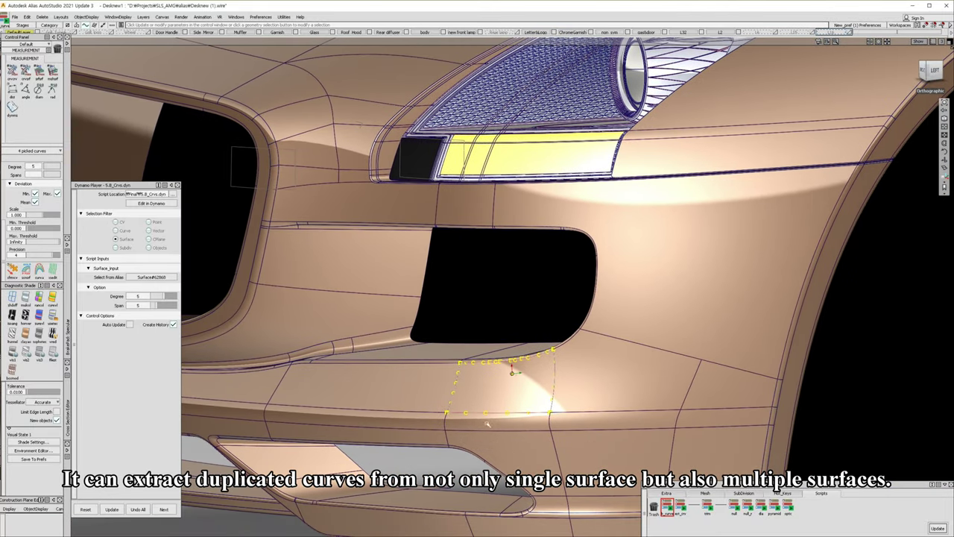
left_click(447, 421)
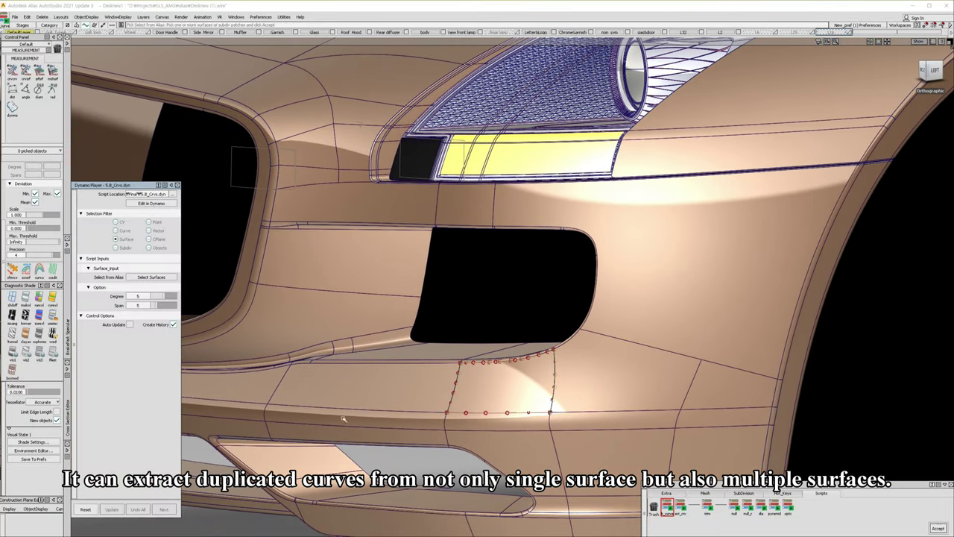
left_click(428, 421)
left_click(448, 423)
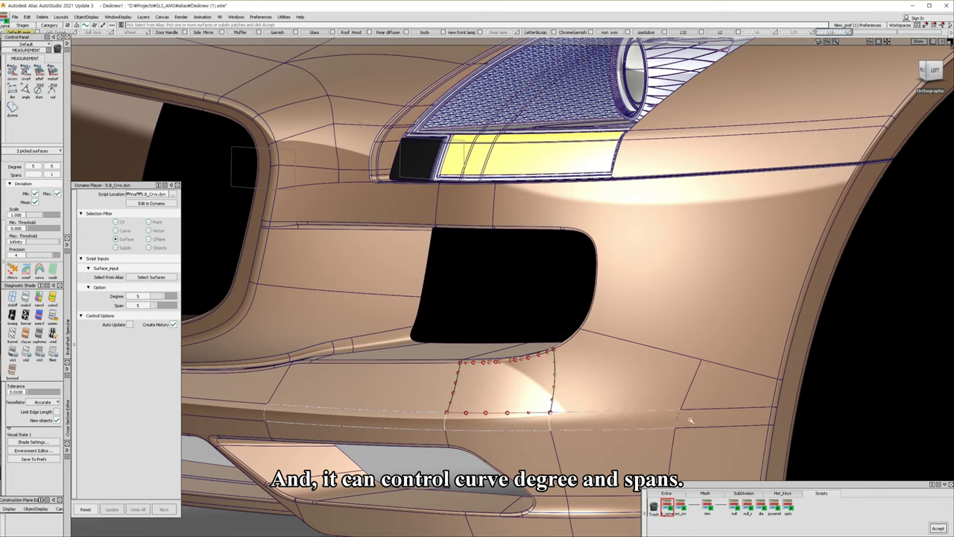
left_click(691, 418)
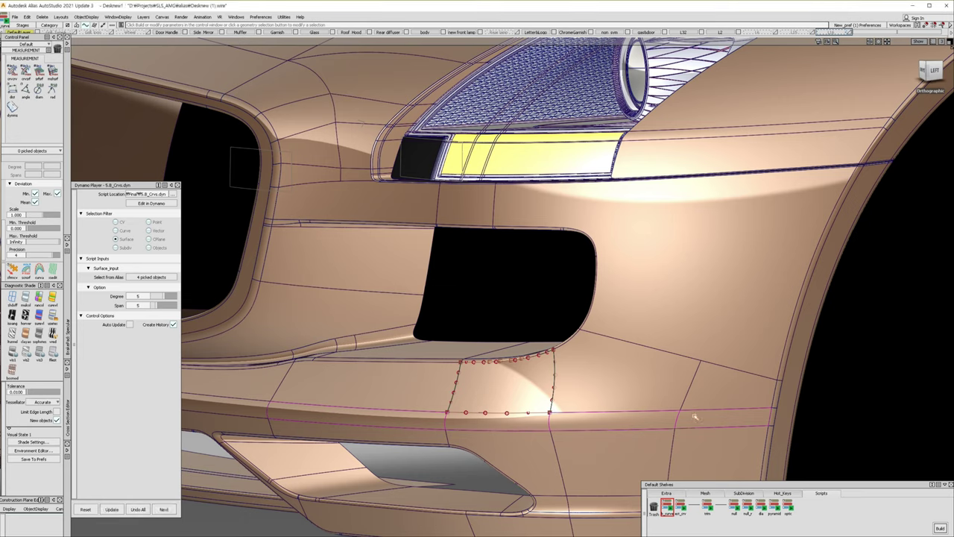
Build the degree 5, span 5 curves from the four bumper surfaces.
left_click(695, 416)
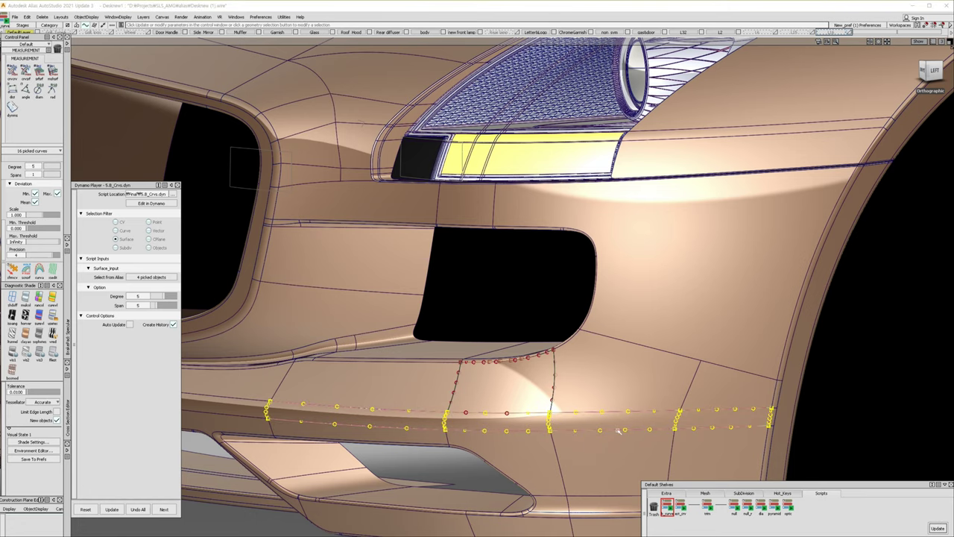
left_click_drag(623, 430, 606, 409, "alt+shift")
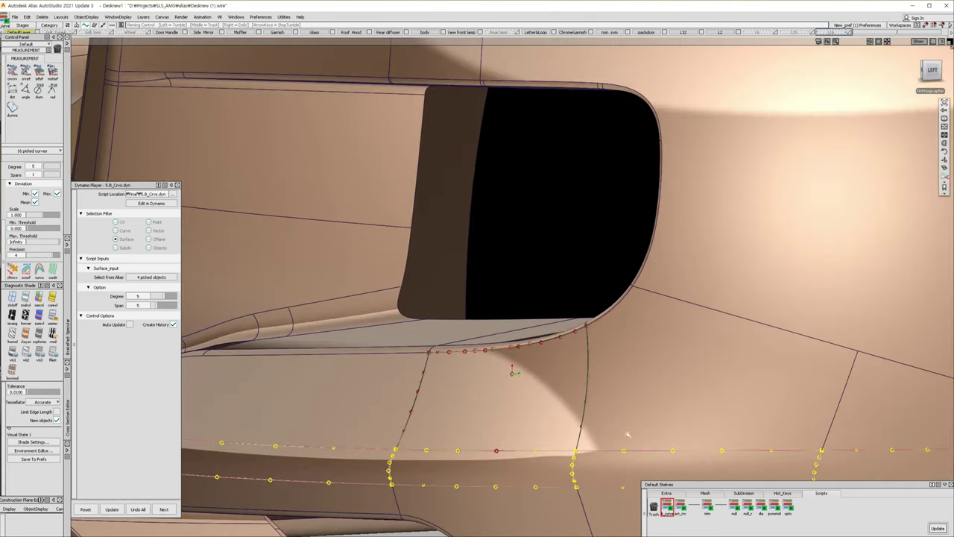
right_click_drag(606, 409, 462, 276, "alt+shift")
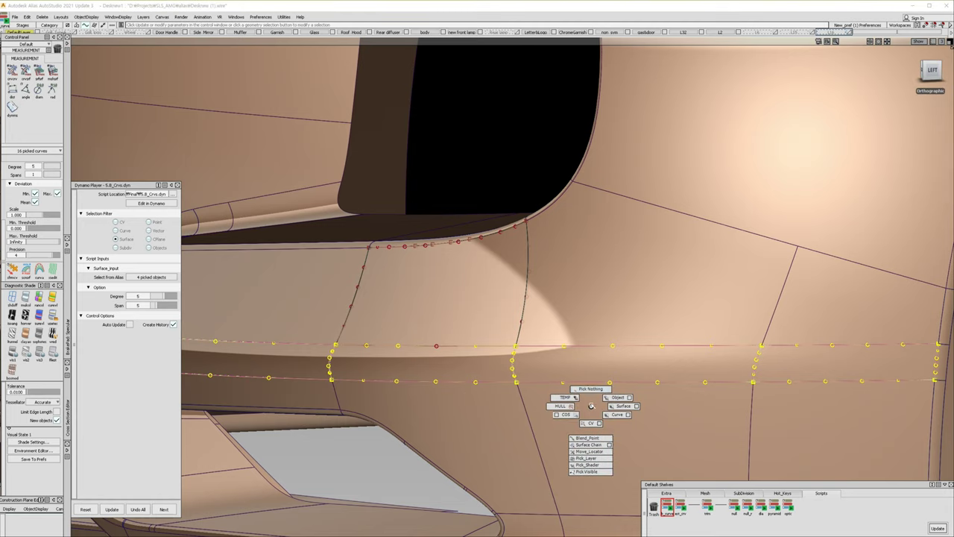
left_click_drag(574, 405, 589, 370, "ctrl+shift")
Show curvature combs on the two vertical extracted curves (max radius 889.292).
mouse_move(574, 336)
left_mouse_down("ctrl+shift")
mouse_move(589, 320)
mouse_move(618, 386)
mouse_move(656, 388)
left_mouse_up("ctrl+shift")
left_click(496, 373, "shift")
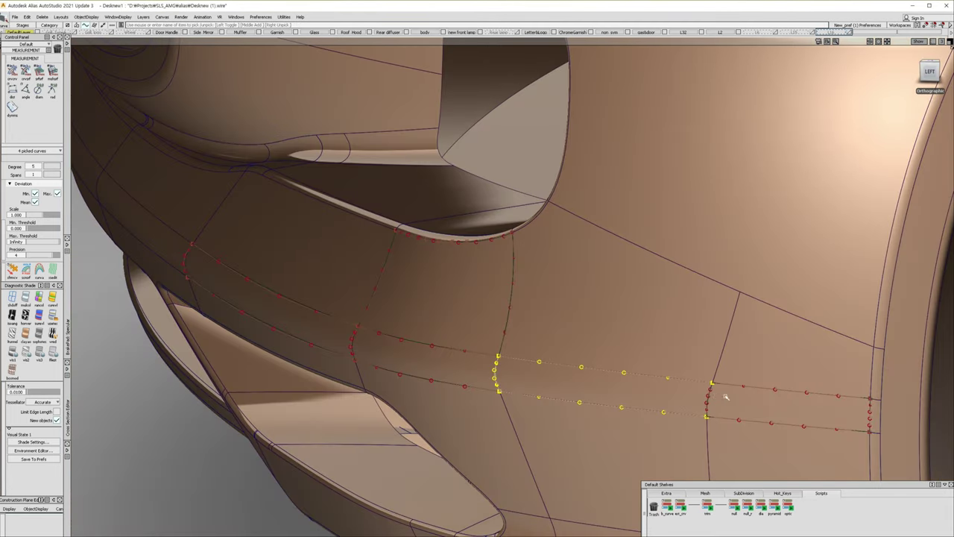
left_click(708, 398, "shift")
mouse_move(572, 382)
left_mouse_down("alt+shift")
mouse_move(680, 244)
mouse_move(680, 393)
left_mouse_up("alt+shift")
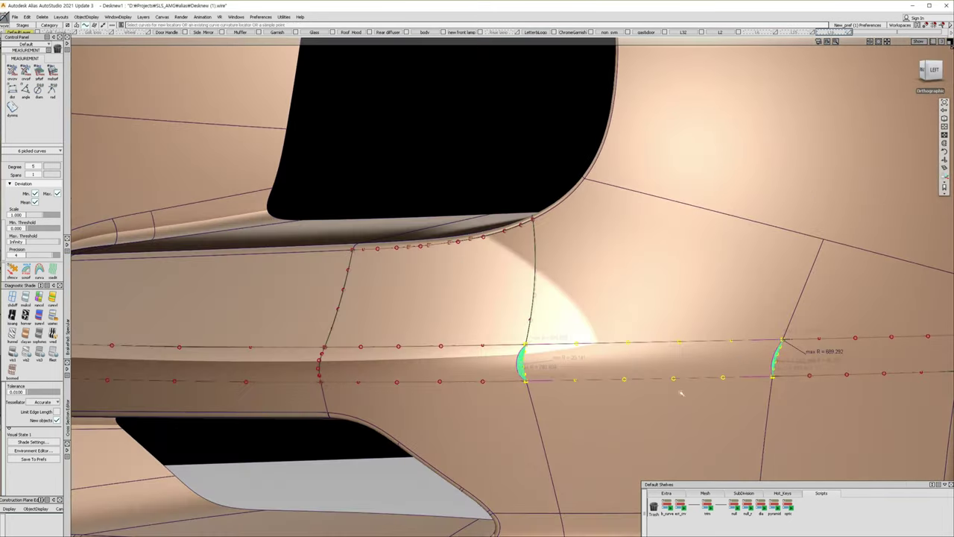
Delete the extracted curves along the lower bumper band.
left_click(453, 266)
mouse_move(453, 266)
left_mouse_down("alt+shift")
mouse_move(506, 384)
mouse_move(145, 255)
left_mouse_up("alt+shift")
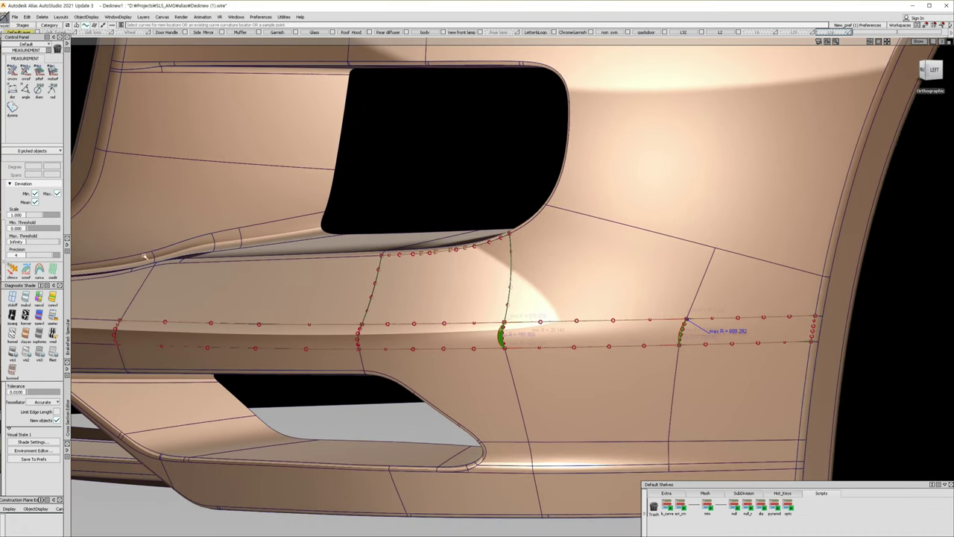
left_click_drag(145, 255, 138, 246, "ctrl+shift")
left_click_drag(671, 235, 865, 362)
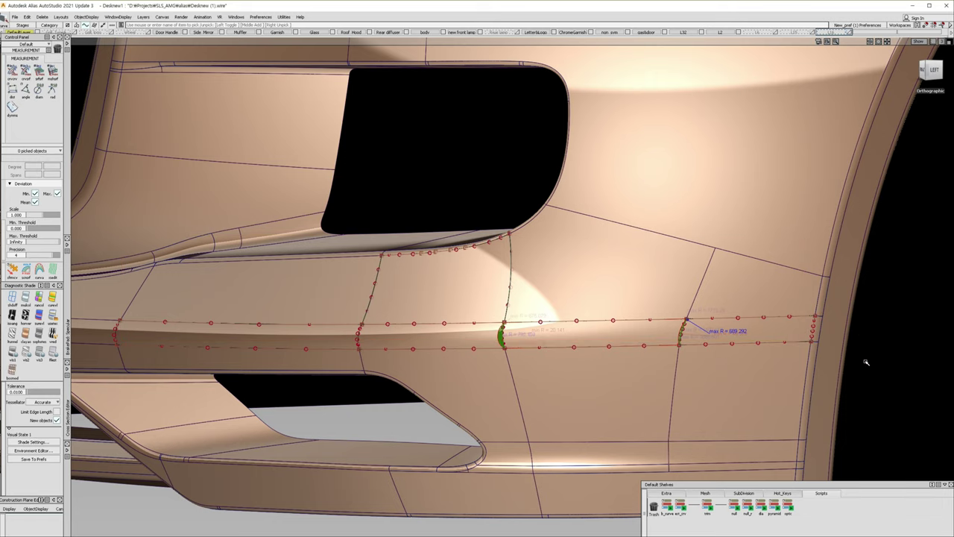
left_click(816, 363)
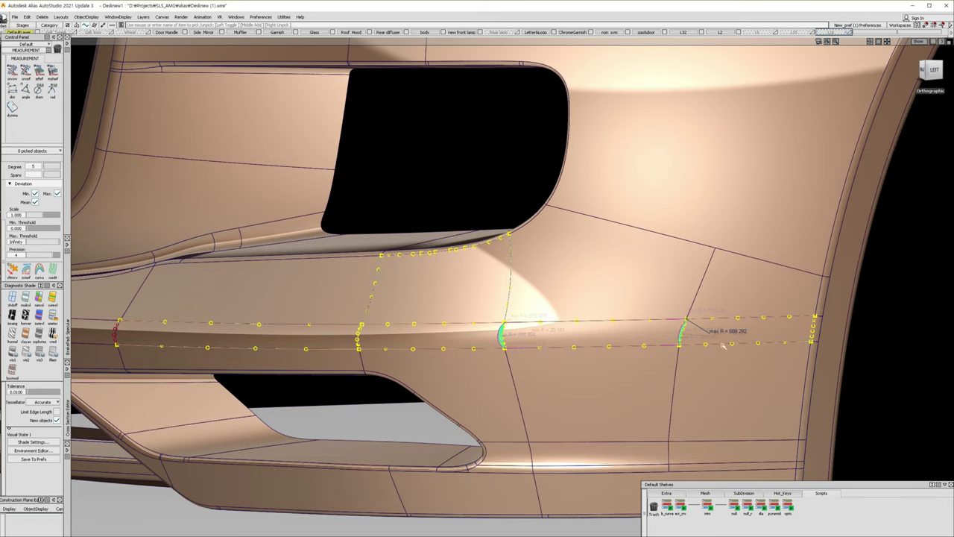
left_click(609, 340)
Isolate the four lower bumper band surfaces and load the Extend_1 curve script.
left_click_drag(560, 338, 592, 335, "ctrl+shift")
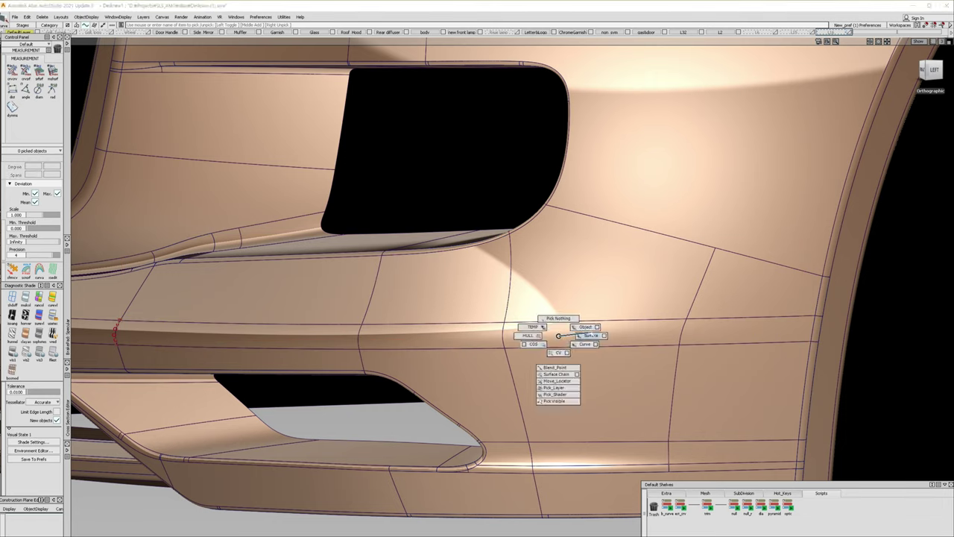
left_click(504, 337)
left_click(470, 338)
left_click(717, 331)
left_click(344, 342)
key("ctrl+h")
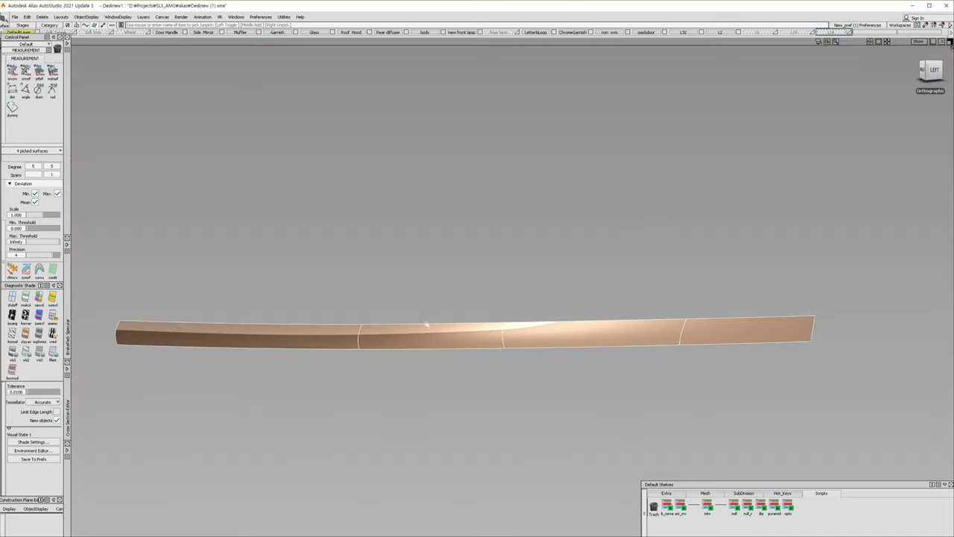
left_click(507, 380)
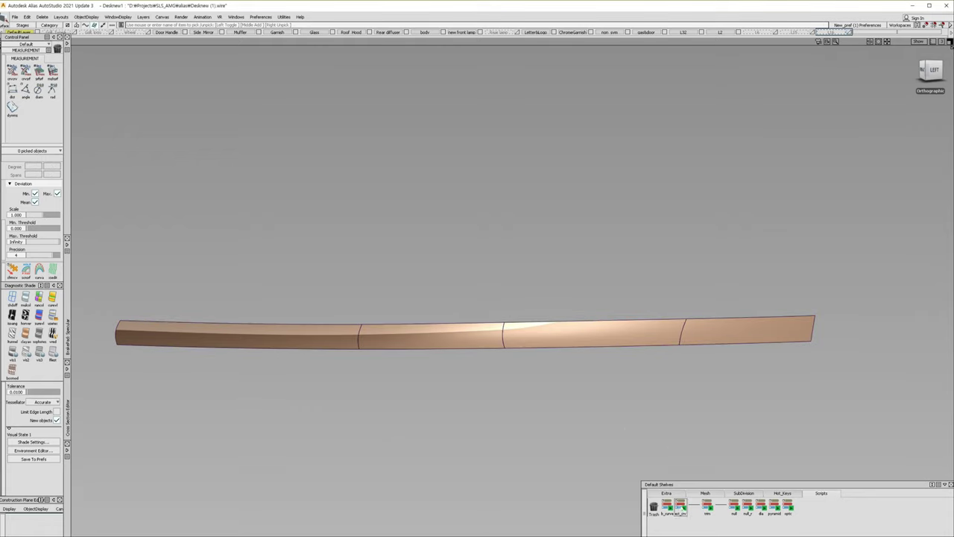
left_click(680, 508)
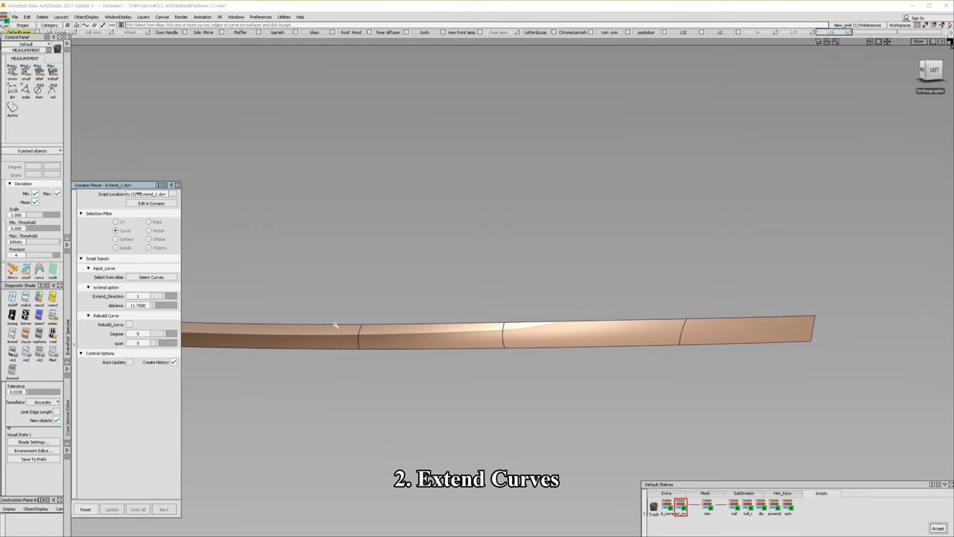
Extend the rightmost band surface's trim edge by 100, rebuilt at degree 5 with 5 spans.
left_click(712, 320)
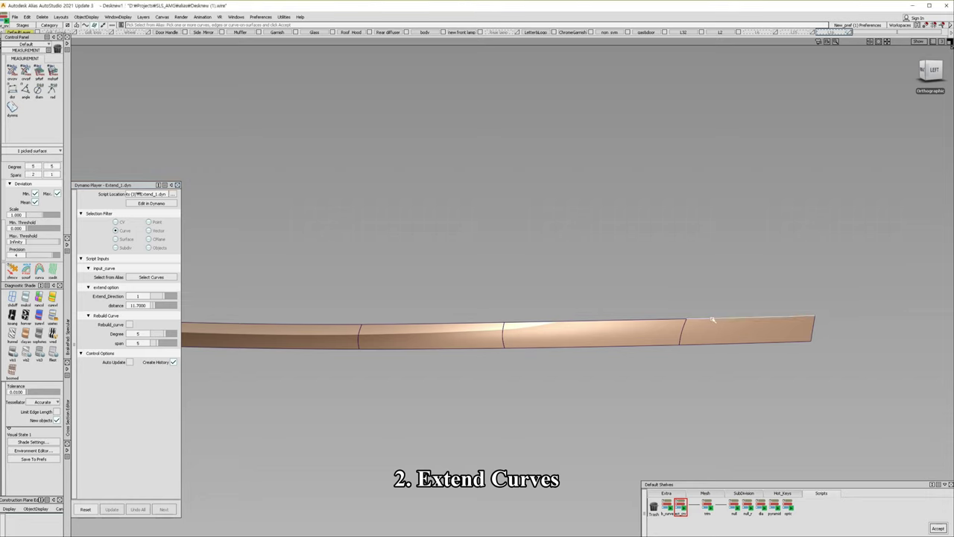
left_click(712, 319)
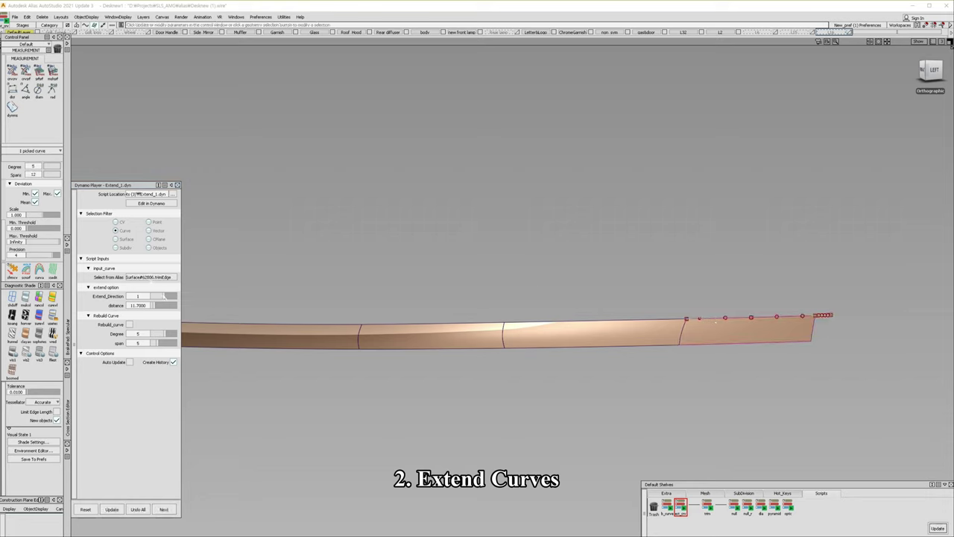
left_click_drag(164, 296, 157, 296)
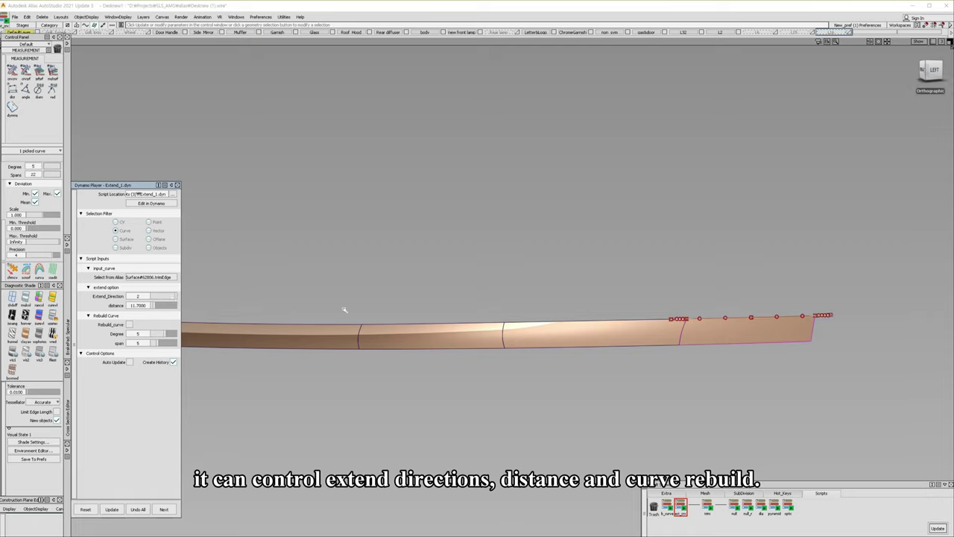
left_click_drag(155, 305, 158, 306)
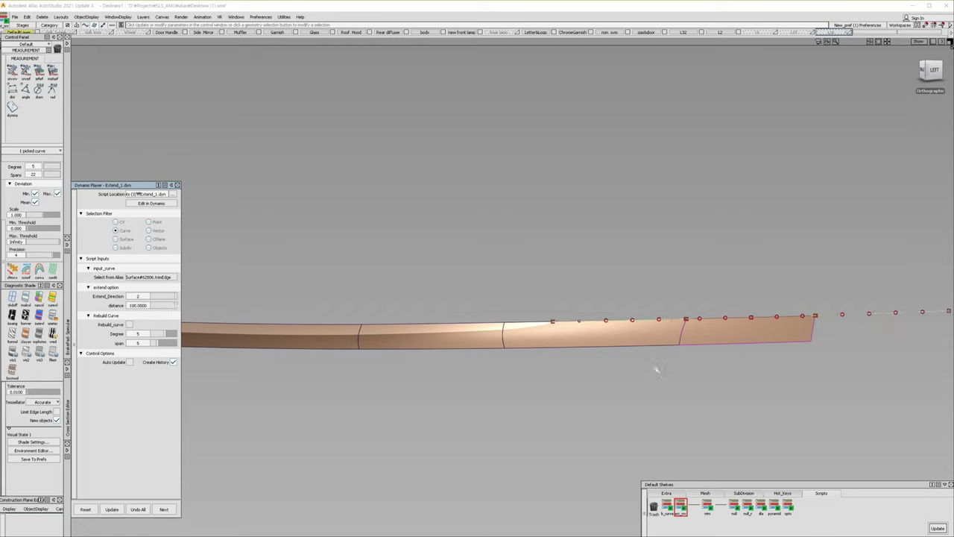
right_click_drag(657, 368, 593, 339, "alt+shift")
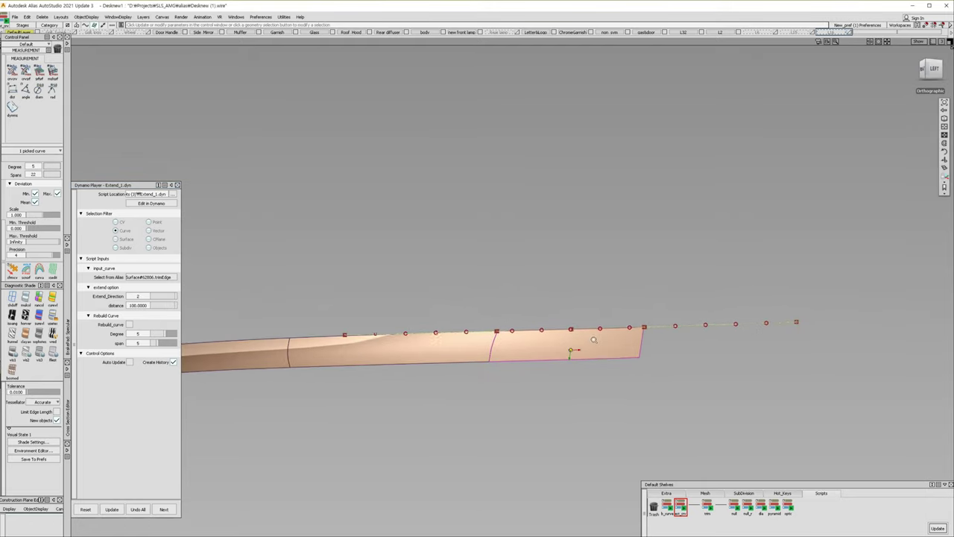
left_click_drag(593, 340, 477, 319, "alt+shift")
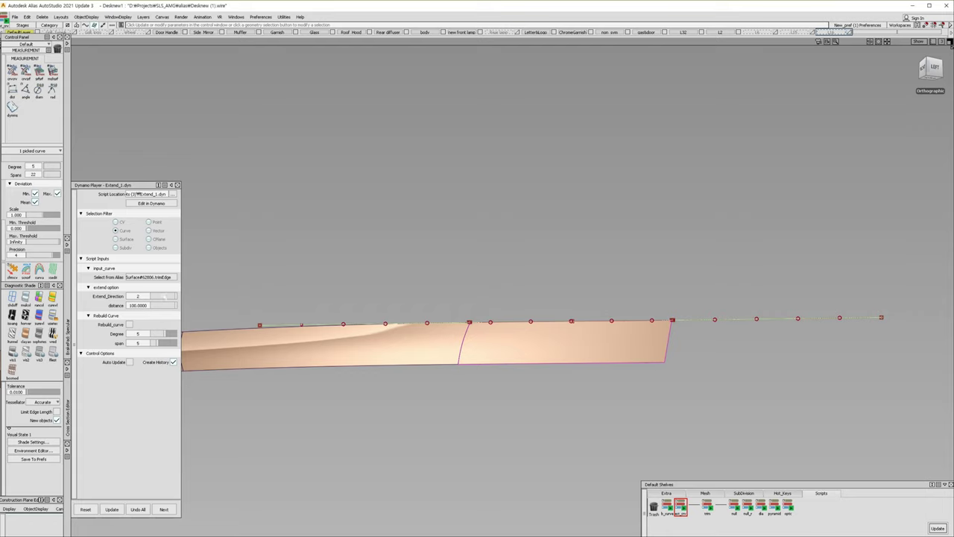
left_click(129, 325)
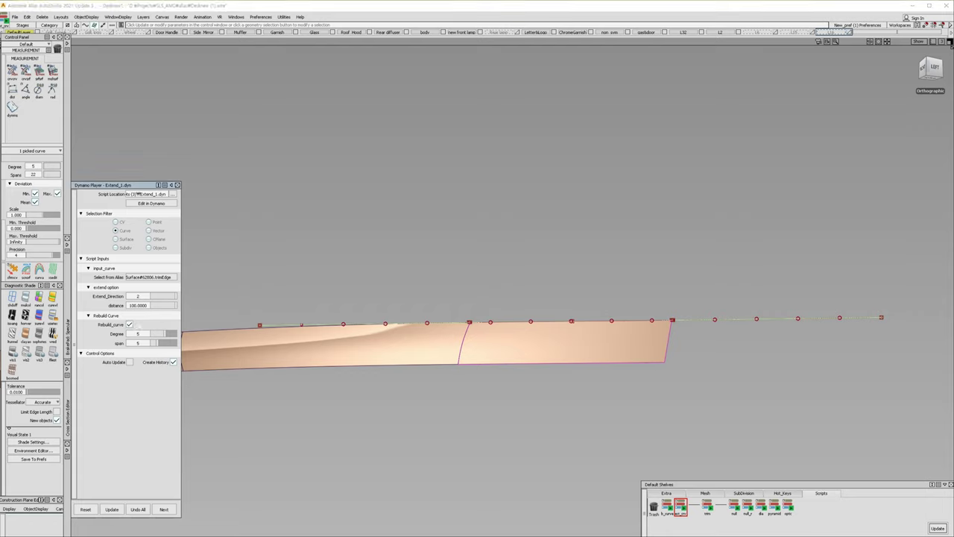
mouse_move(553, 346)
left_mouse_down("alt+shift")
mouse_move(553, 233)
mouse_move(600, 419)
left_mouse_up("alt+shift")
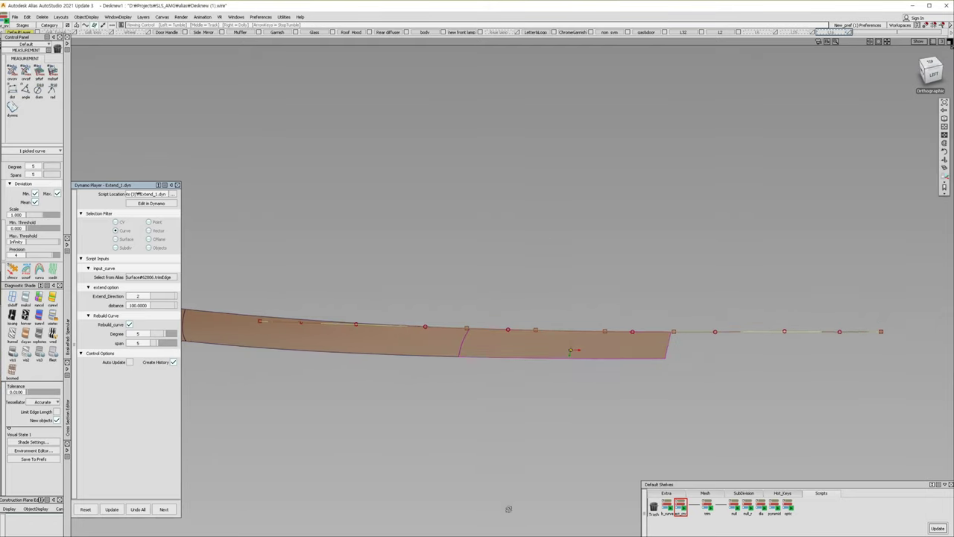
Show the curvature comb of the extended edge curve.
left_click_drag(720, 324, 739, 366)
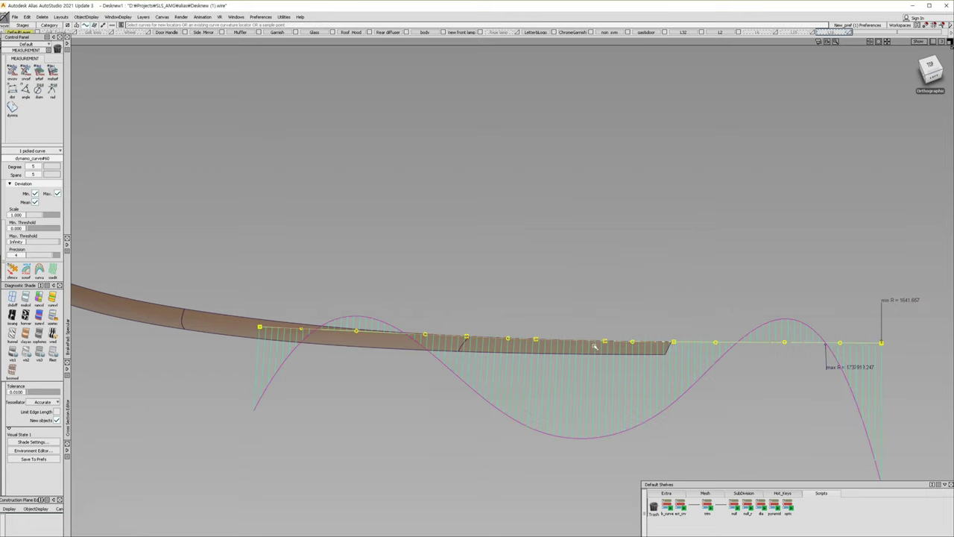
left_click_drag(596, 347, 525, 333, "alt+shift")
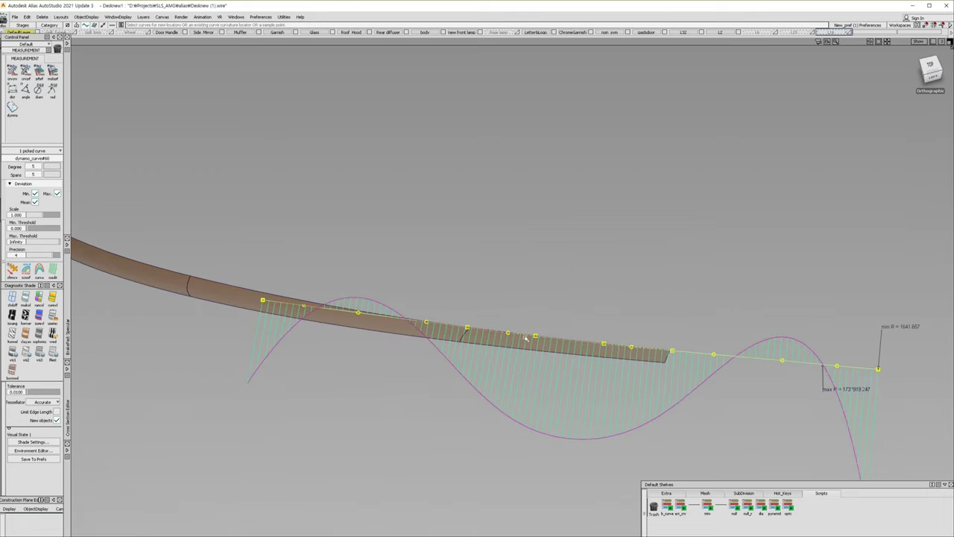
left_click(522, 366)
mouse_move(521, 366)
left_mouse_down("alt+shift")
mouse_move(138, 257)
mouse_move(785, 370)
left_mouse_up("alt+shift")
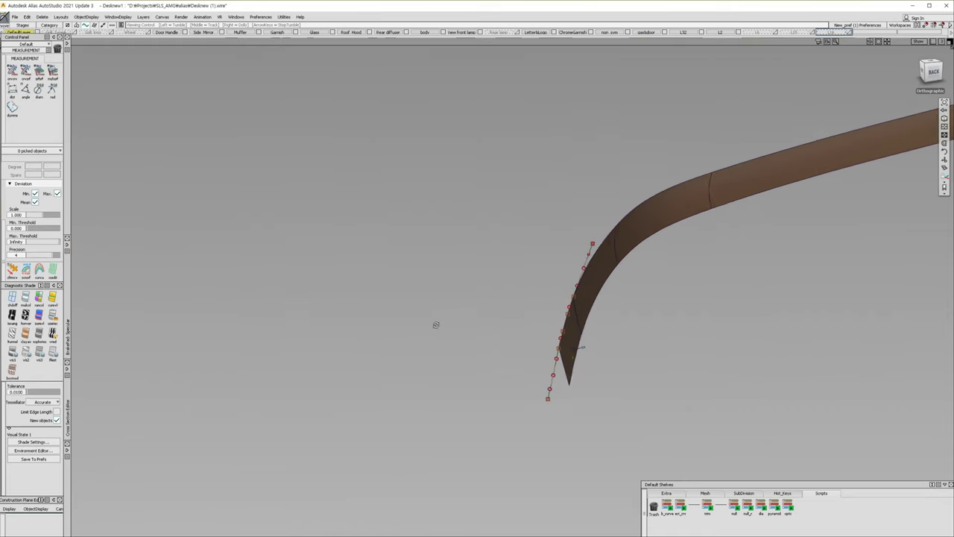
Reload the Extend_1 script, still set to distance 100.
left_click(520, 284, "ctrl+shift")
left_click_drag(530, 293, 552, 339)
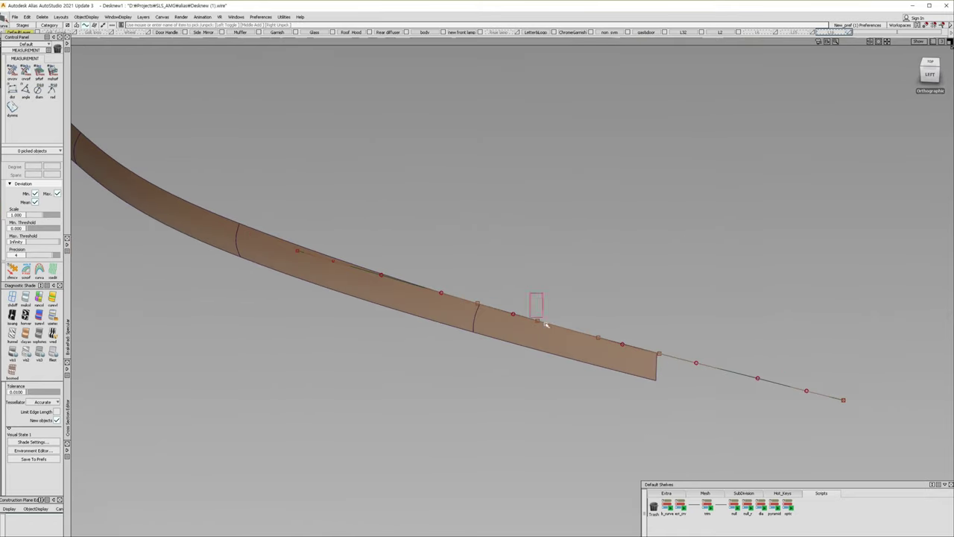
left_click(553, 341)
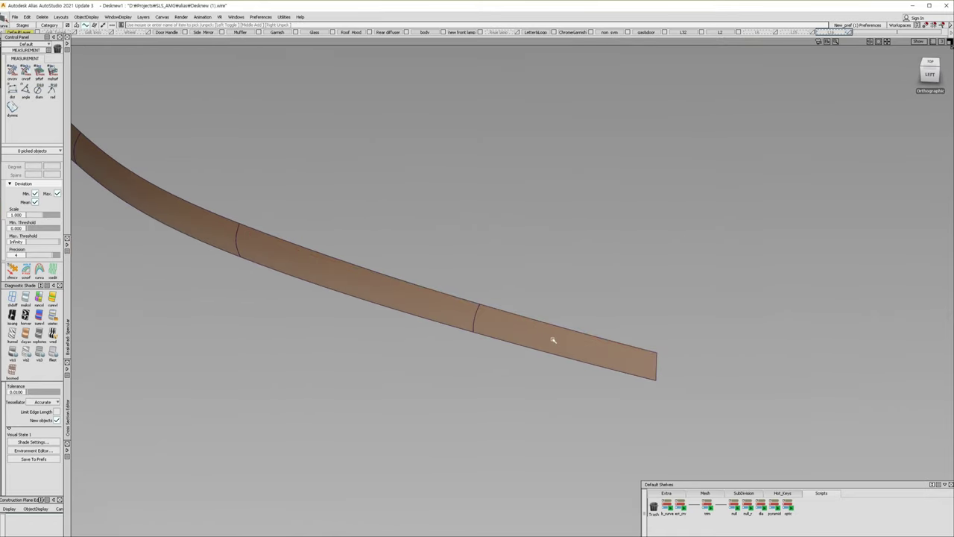
left_click_drag(553, 341, 553, 347, "alt+shift")
left_click(680, 505)
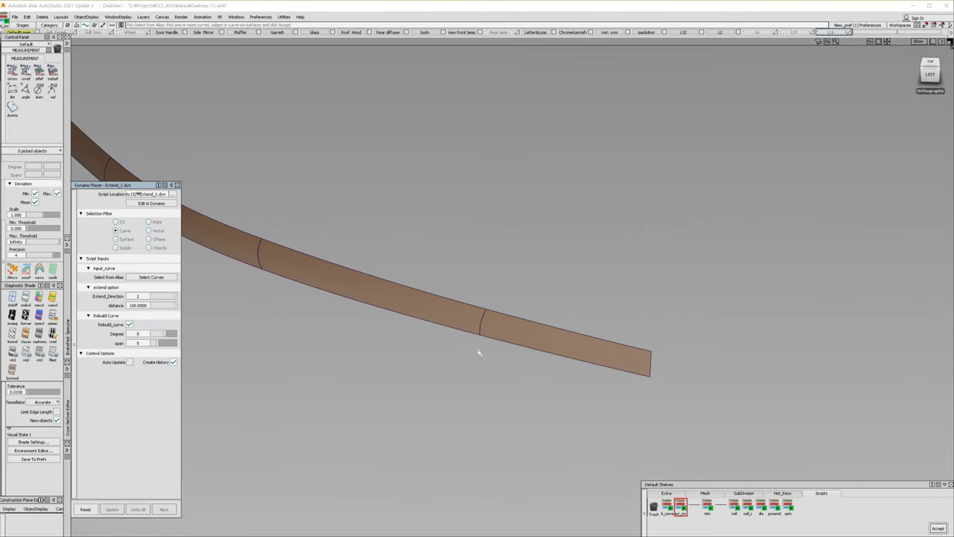
Extend both long strip edges with Extend_Direction 1.
left_click(514, 344)
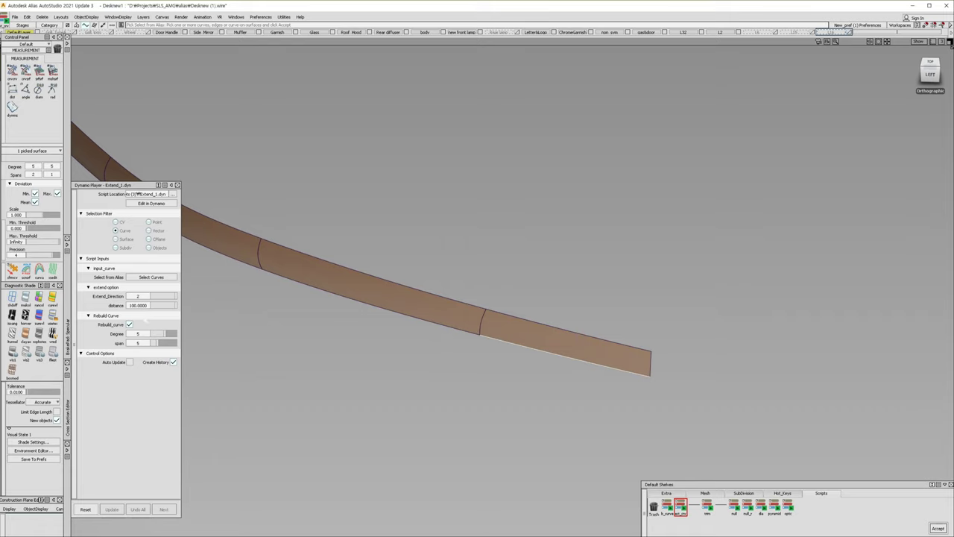
left_click(129, 324)
left_click(502, 364)
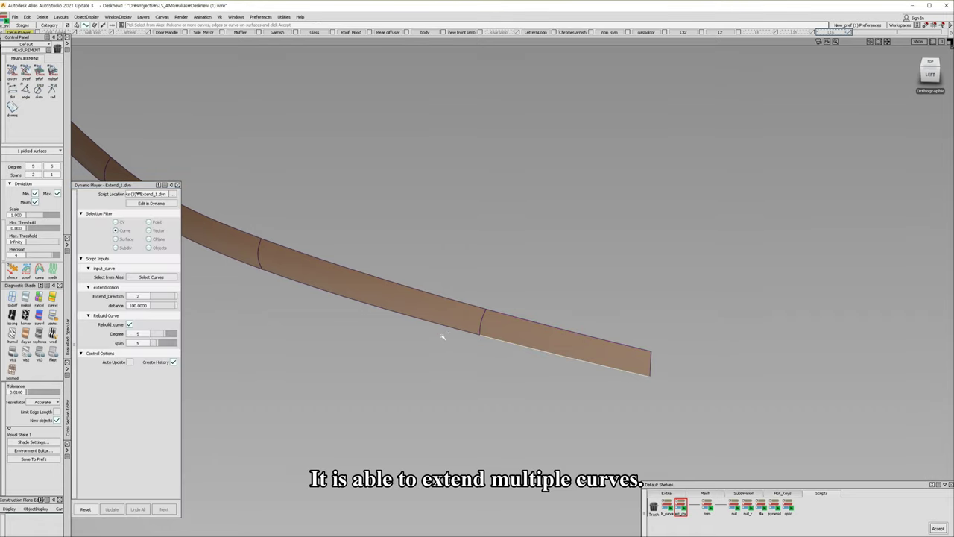
left_click(488, 319)
key("Return")
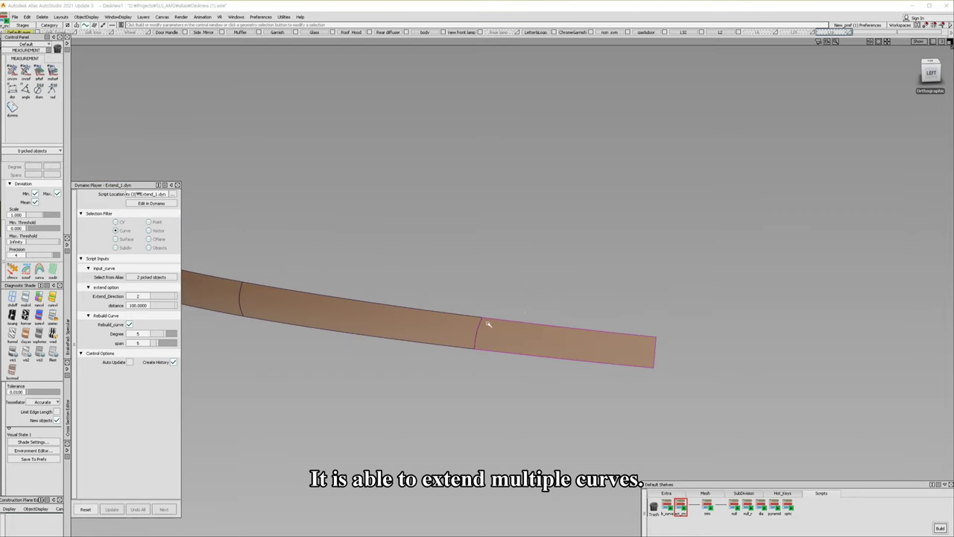
mouse_move(496, 326)
left_mouse_down("alt+shift")
mouse_move(645, 167)
mouse_move(592, 268)
left_mouse_up("alt+shift")
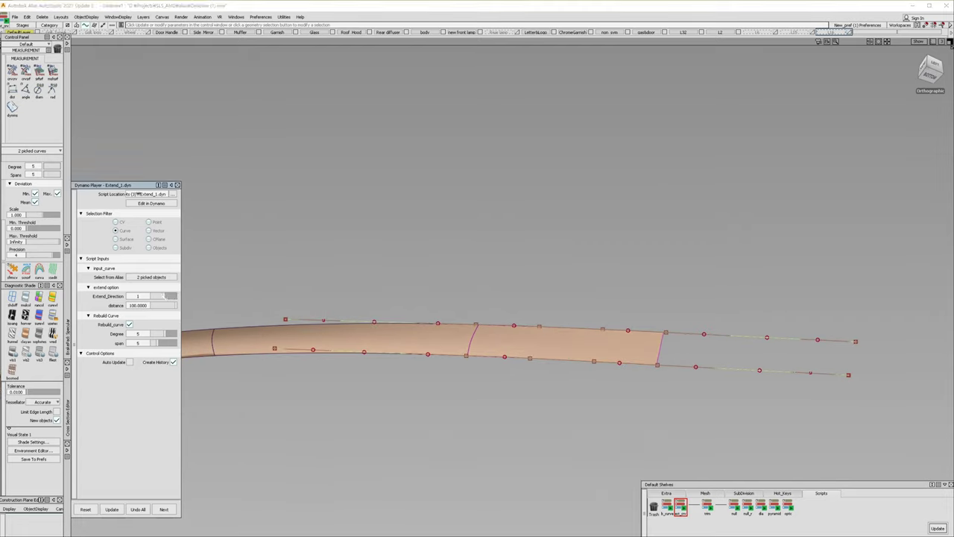
Rerun the edge extension with Rebuild_curve turned off.
key("Return")
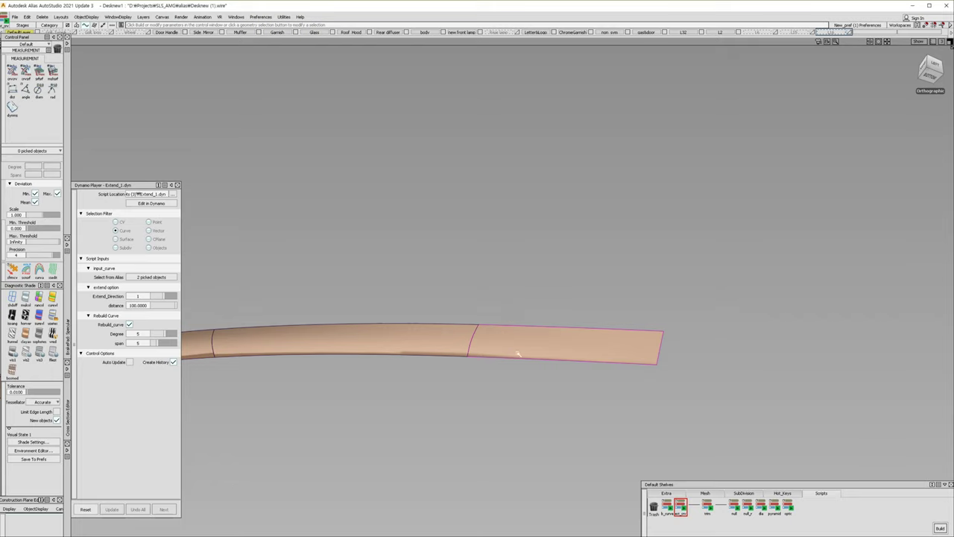
key("Return")
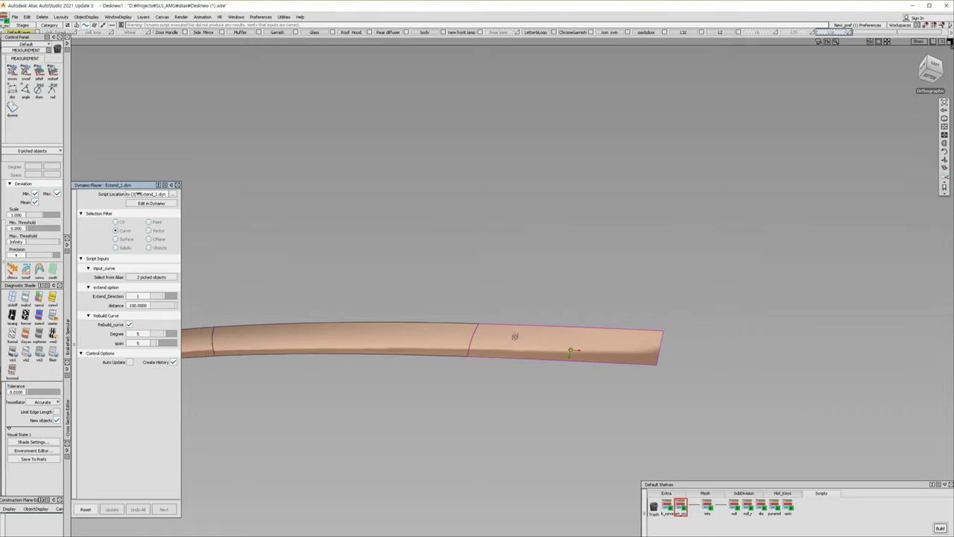
left_click(129, 324)
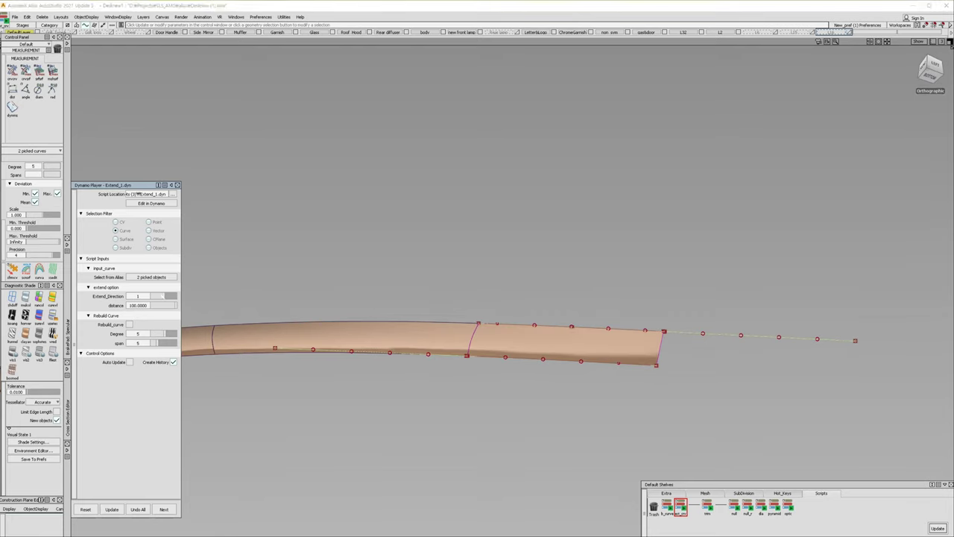
type("0")
left_click_drag(452, 311, 501, 382, "alt+shift")
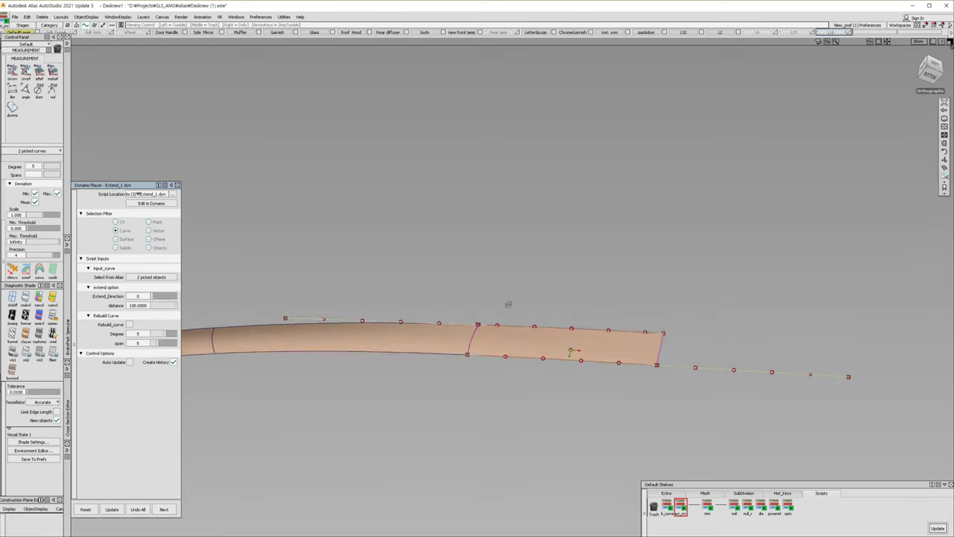
Close the Dynamo Player and delete the generated extension curves.
key("Escape")
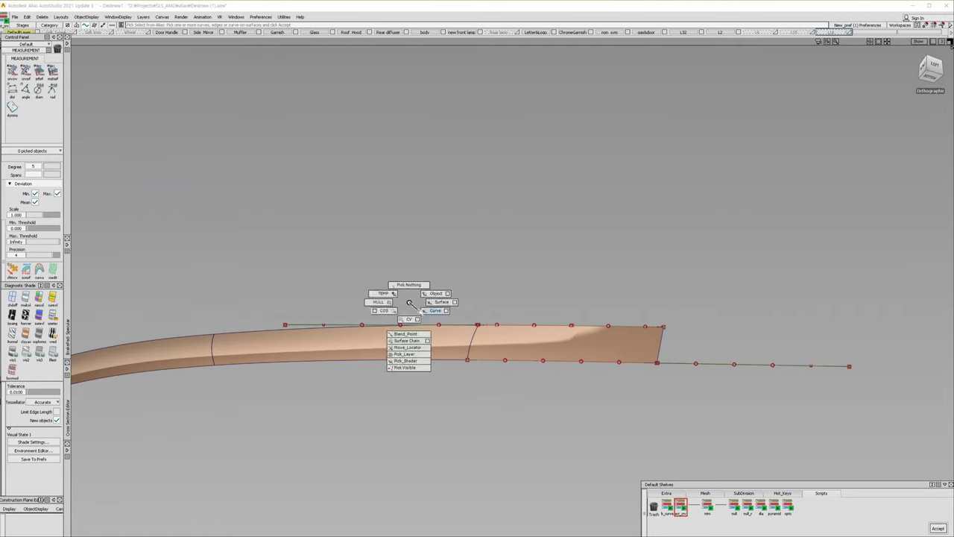
left_click_drag(409, 305, 777, 398, "ctrl+shift")
key("Return")
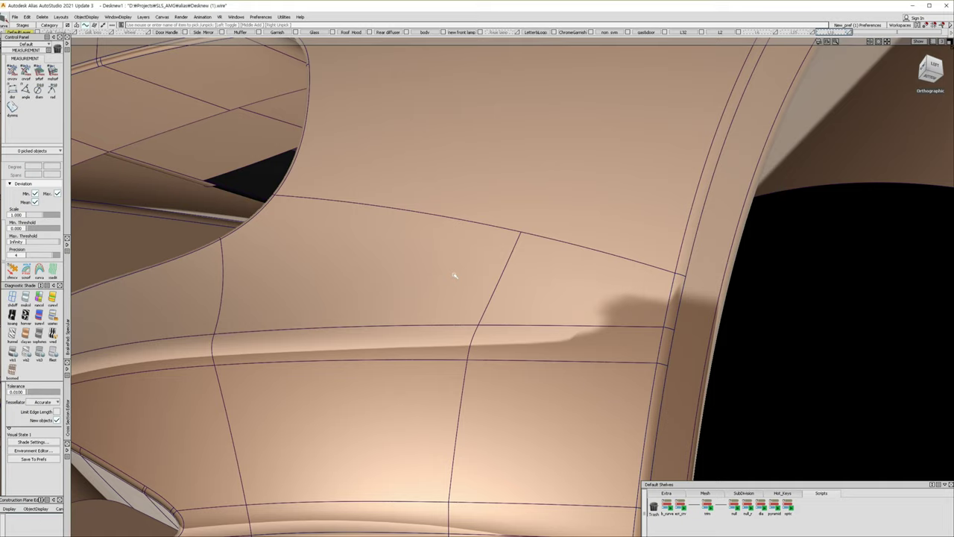
Isolate the nine yellow headlamp strip surfaces.
mouse_move(452, 276)
left_mouse_down("alt+shift")
mouse_move(570, 441)
mouse_move(539, 315)
mouse_move(468, 289)
left_mouse_up("alt+shift")
right_click_drag(465, 289, 469, 297, "alt+shift")
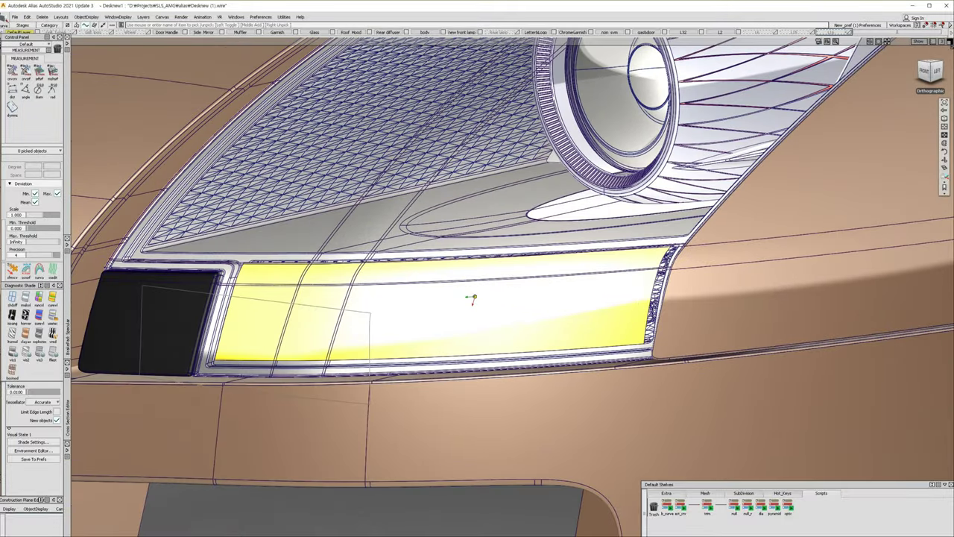
left_click_drag(473, 298, 471, 306, "alt+shift")
left_click(478, 305, "ctrl+shift")
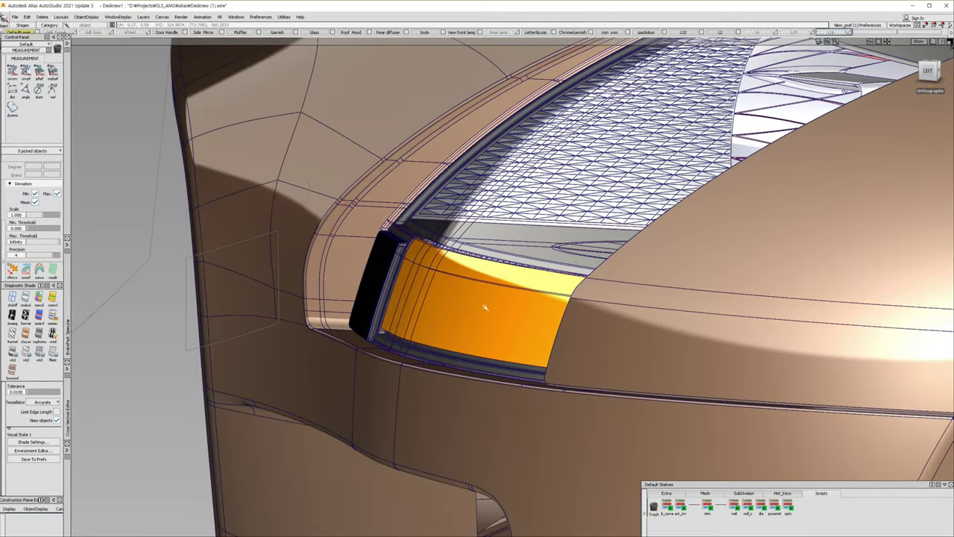
left_click(484, 307)
left_click(481, 305)
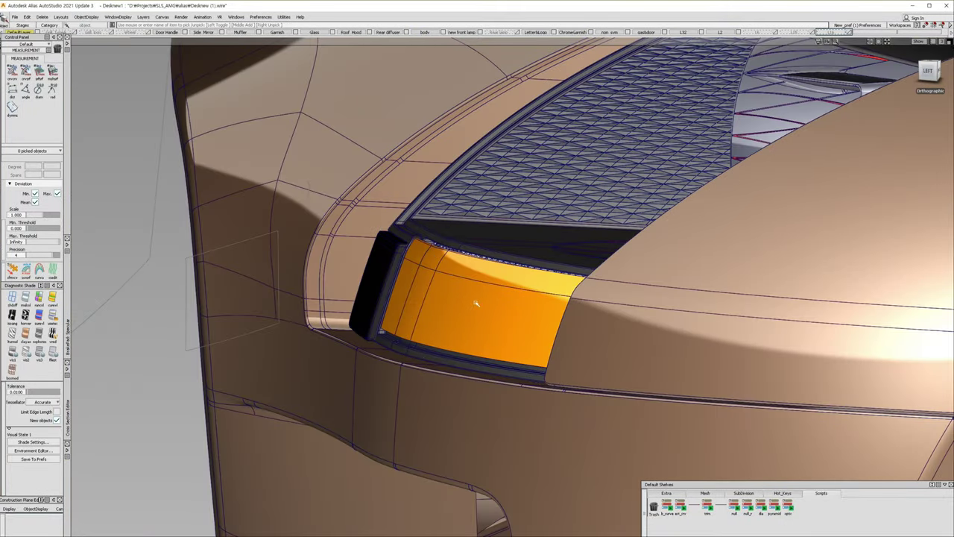
key("ctrl+i")
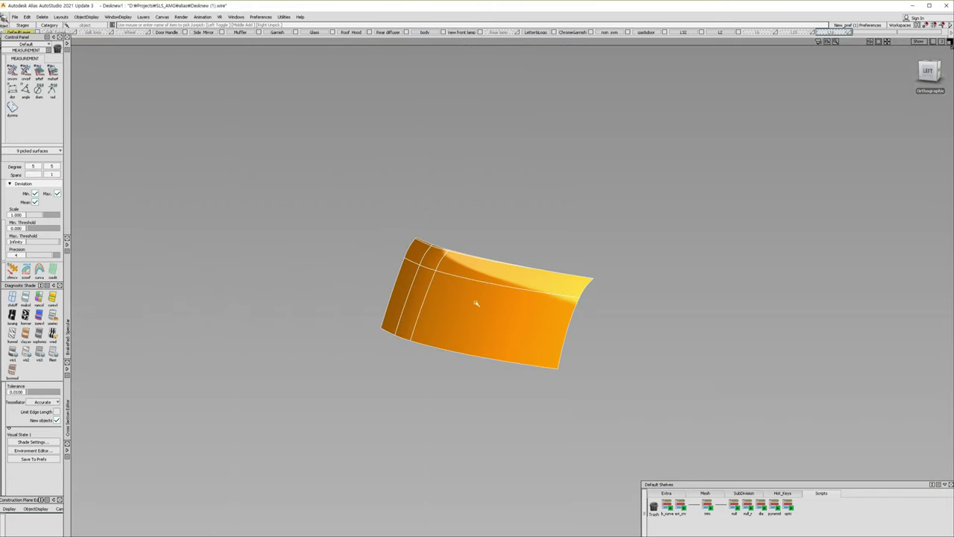
Apply grey Showroom shading and load the lamp nulling script at radius 1.0.
left_click_drag(473, 304, 454, 308, "alt+shift")
left_click_drag(681, 330, 457, 304, "alt+shift")
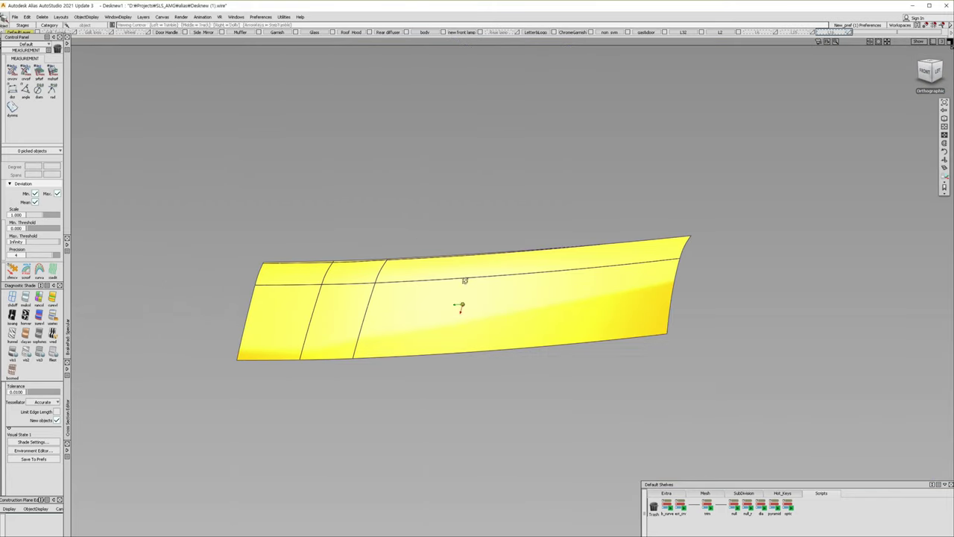
left_click(53, 317)
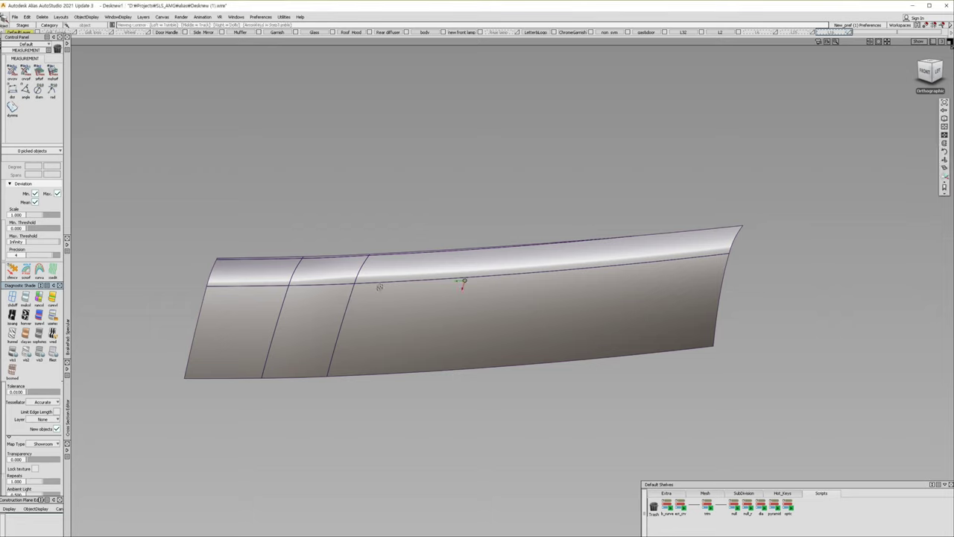
left_click_drag(464, 278, 355, 300, "alt+shift")
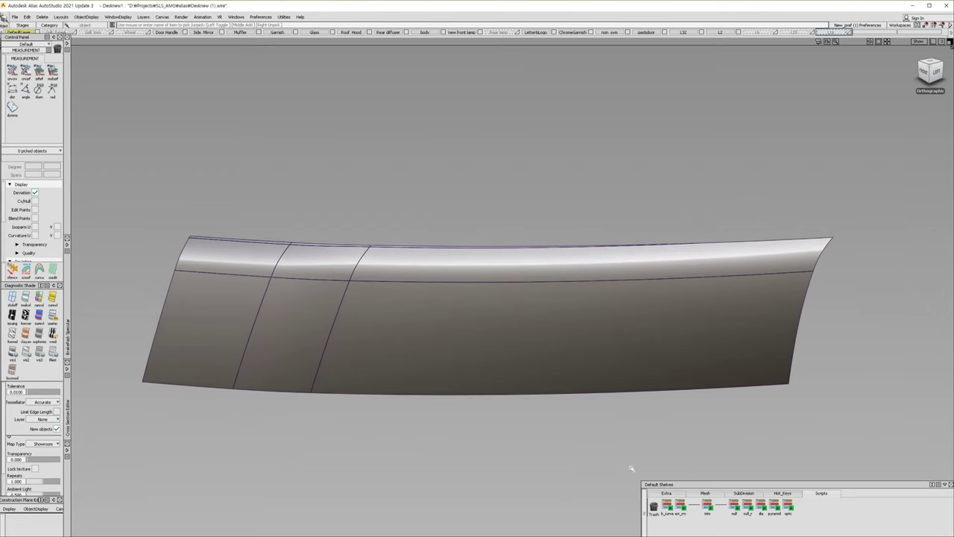
left_click(734, 505)
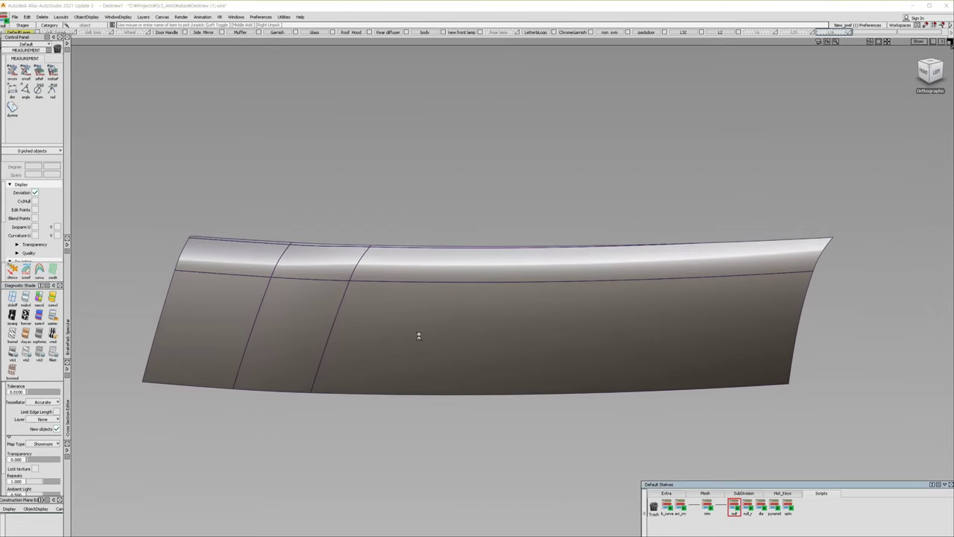
left_click(200, 290)
Set the nine strip surfaces as input and pick the U_curve_1 and U_curve_2 edges.
middle_click_drag(225, 285, 395, 288, "alt+shift")
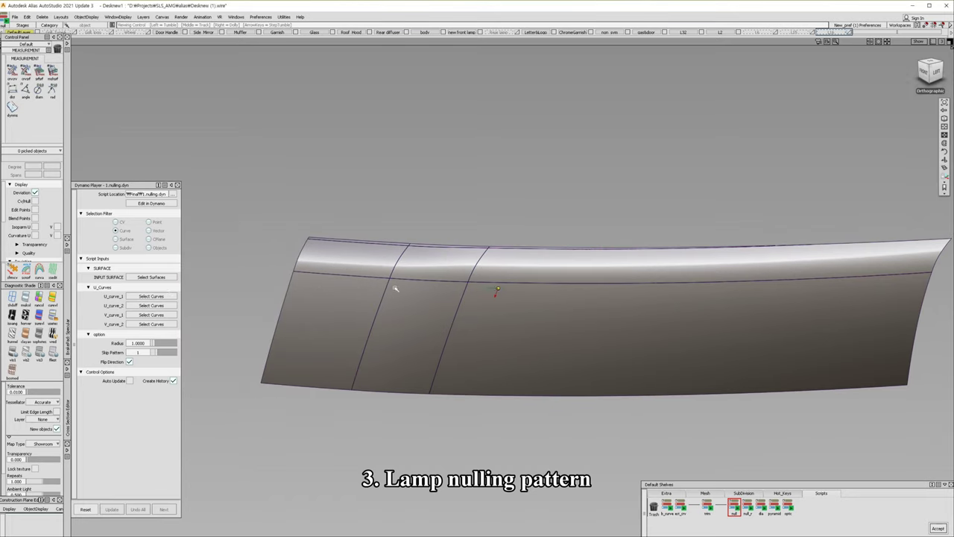
left_click_drag(250, 190, 860, 415)
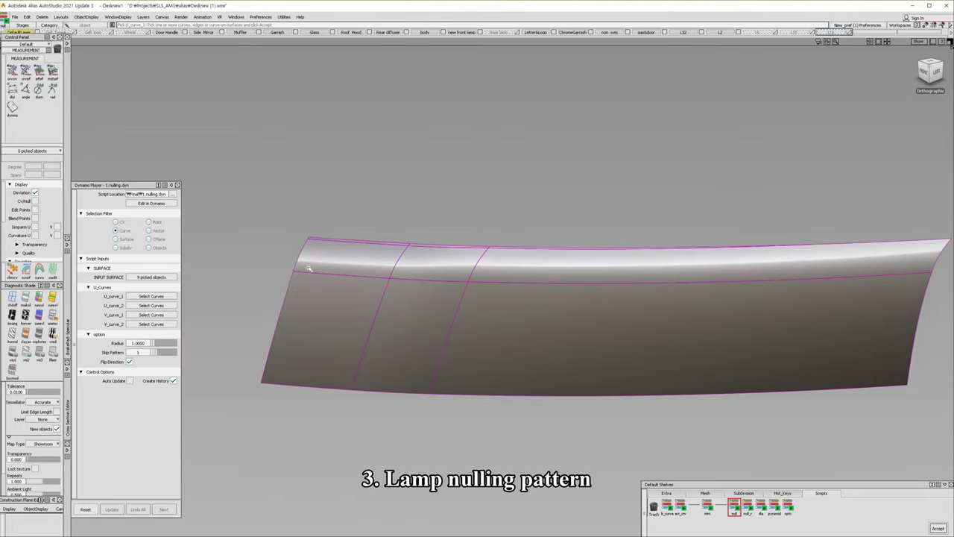
scroll(313, 251, "up", 3)
scroll(313, 251, "up", 3)
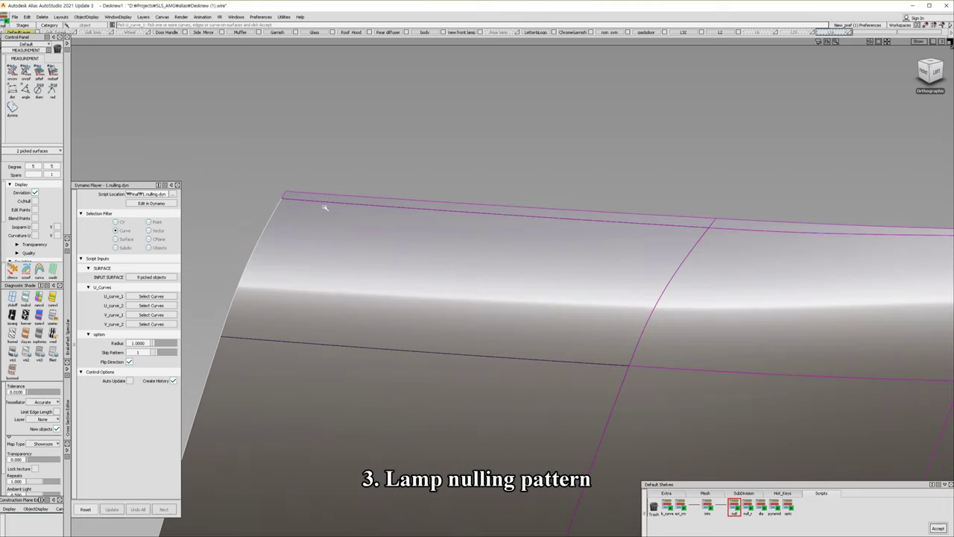
left_click(287, 196)
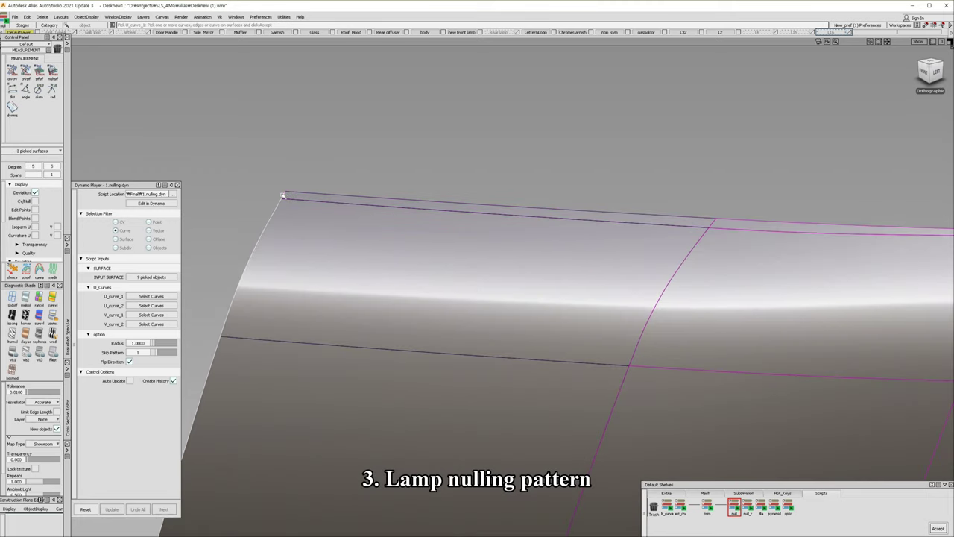
scroll(493, 247, "down", 5)
key("Return")
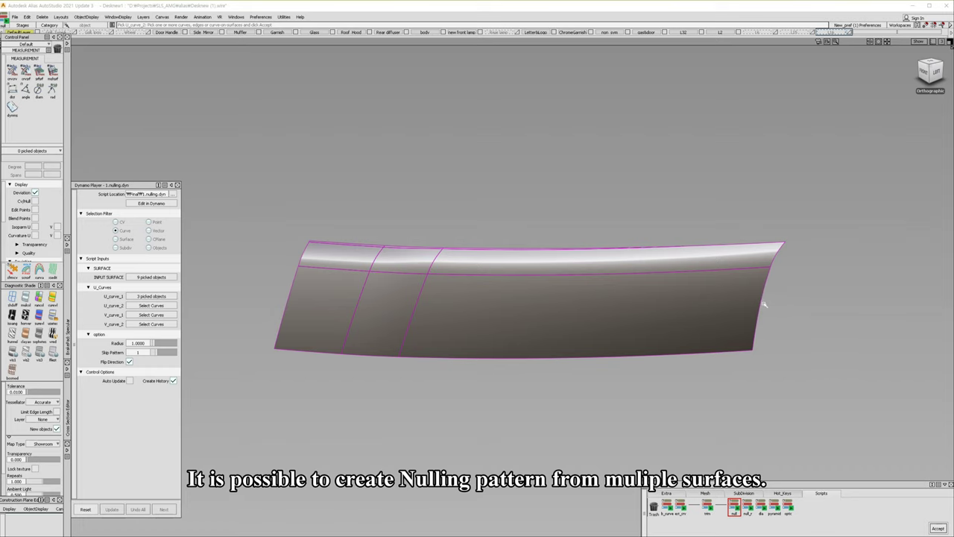
left_click(763, 300)
left_click(454, 269)
key("Return")
Pick four top-edge segments for V_curve_1 and the bottom edge for V_curve_2.
left_click(376, 245)
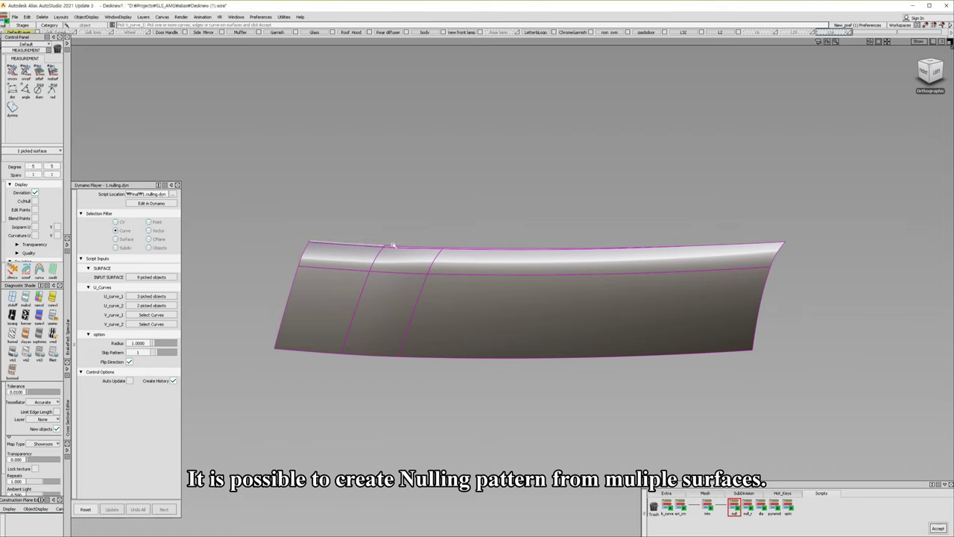
left_click(440, 247)
left_click(453, 247)
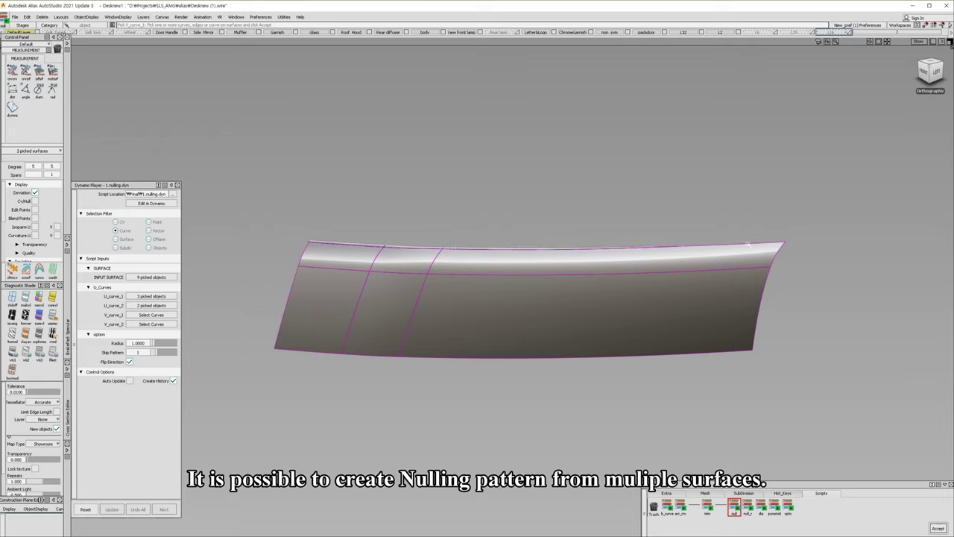
left_click(746, 244)
key("Return")
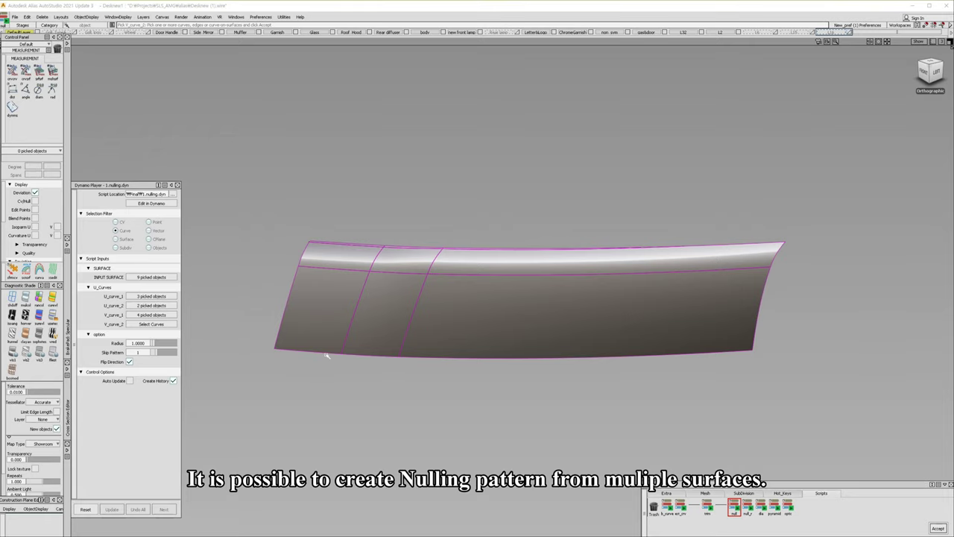
left_click(409, 355)
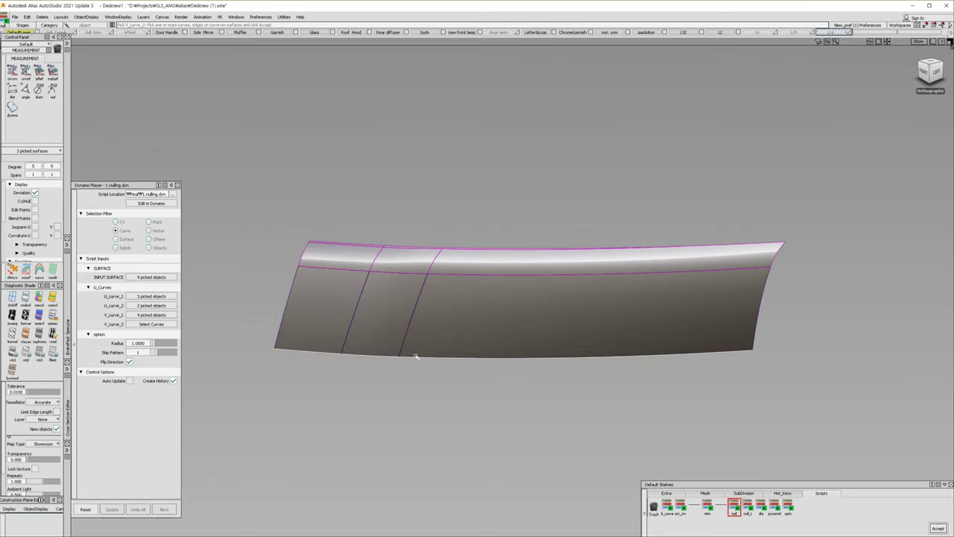
key("Return")
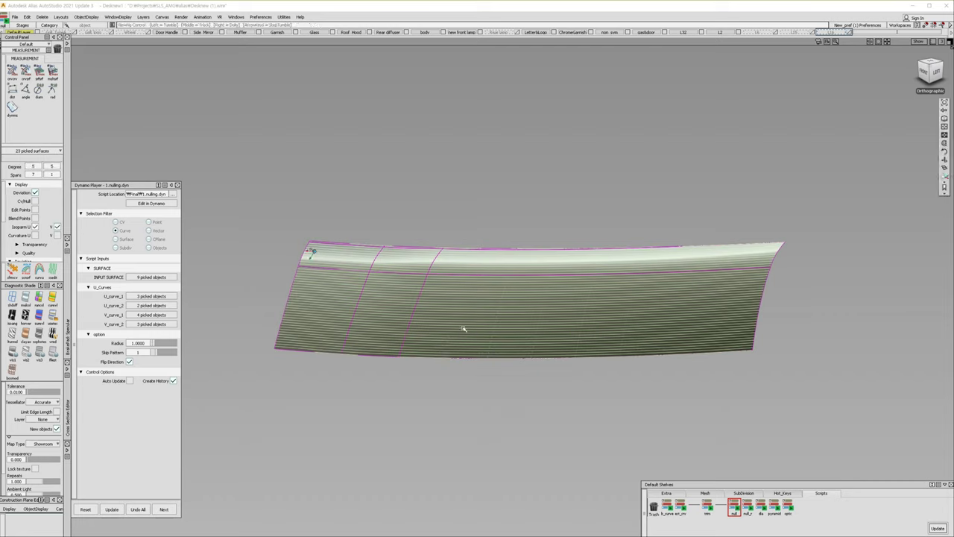
Inspect the generated nulling ribs with the deviation display from several angles.
left_click_drag(614, 300, 429, 252, "alt+shift")
right_click_drag(428, 252, 416, 263, "alt+shift")
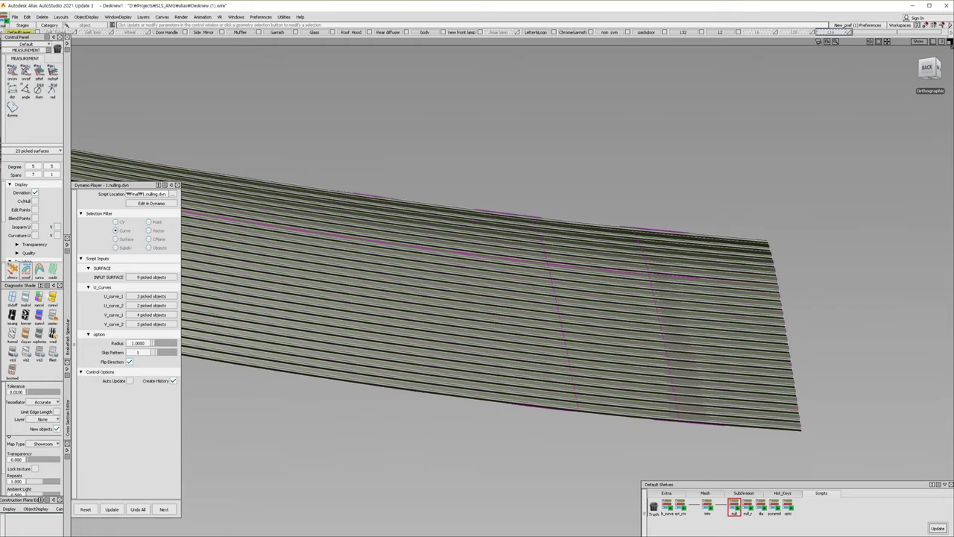
left_click(25, 270)
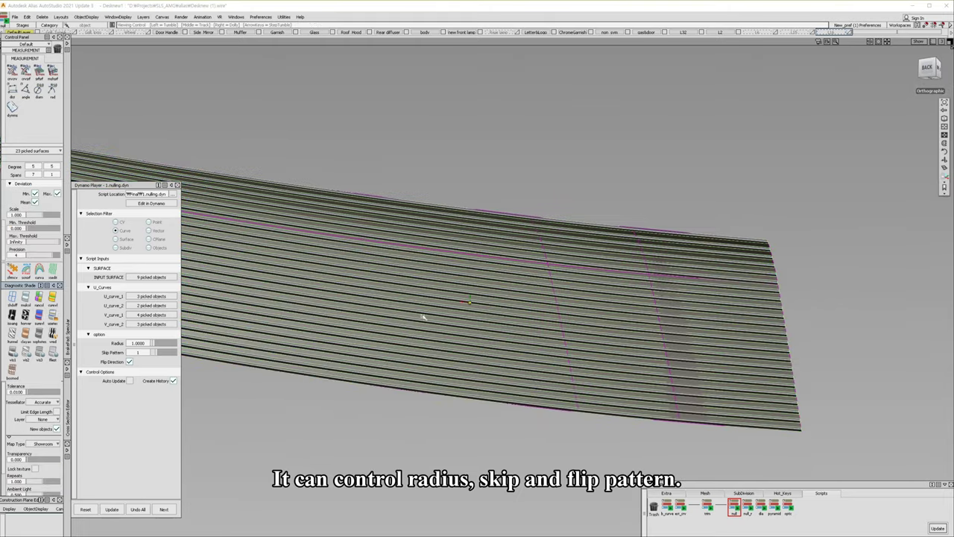
mouse_move(423, 317)
left_mouse_down("alt+shift")
mouse_move(437, 296)
mouse_move(320, 283)
mouse_move(490, 250)
mouse_move(528, 262)
mouse_move(456, 270)
left_mouse_up("alt+shift")
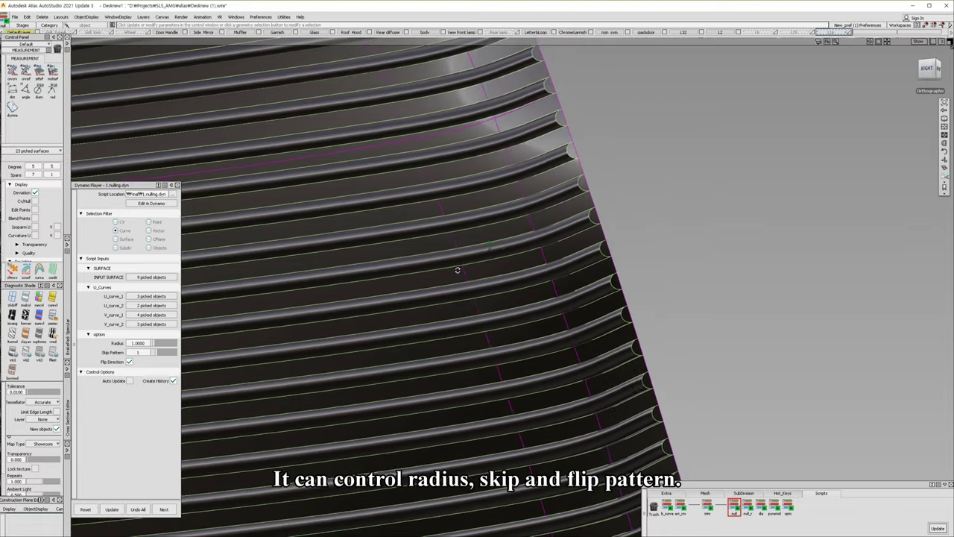
Set Skip Pattern to 0 so the ribs fill the strip with 46 surfaces.
scroll(457, 269, "down", 2)
scroll(453, 273, "down", 2)
scroll(449, 276, "down", 2)
scroll(451, 276, "down", 1)
scroll(462, 278, "up", 1)
left_click_drag(160, 343, 152, 343)
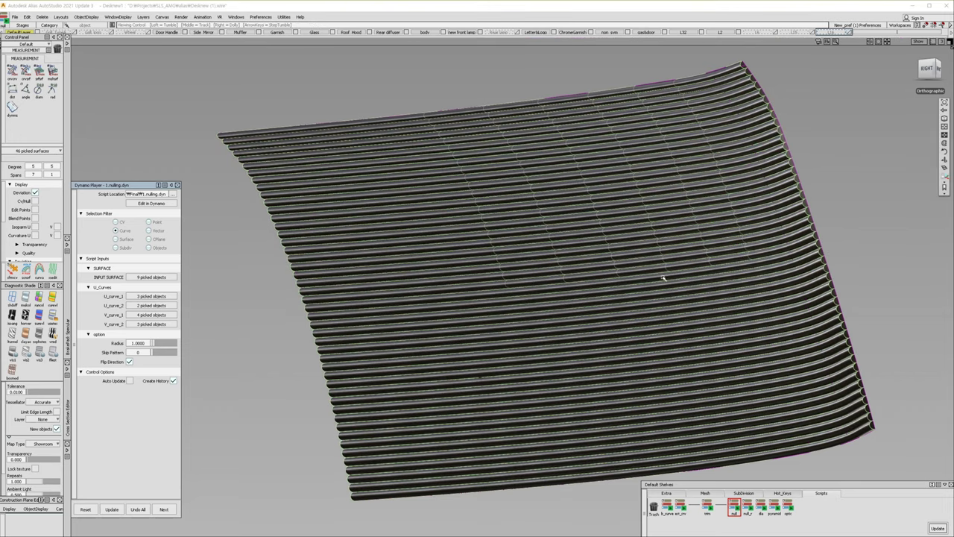
mouse_move(609, 279)
left_mouse_down("alt+shift")
mouse_move(658, 274)
mouse_move(576, 261)
left_mouse_up("alt+shift")
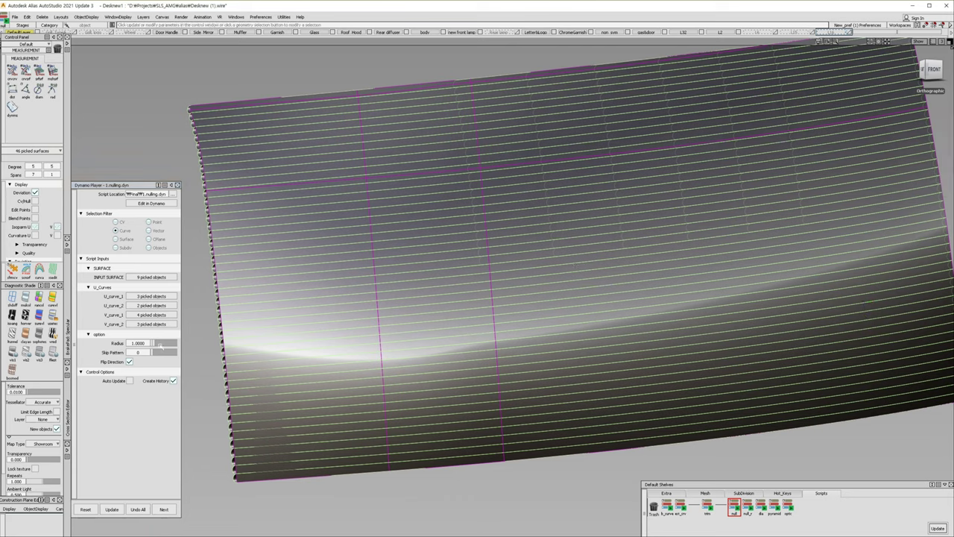
Rebuild the nulling ribs with Flip Direction unchecked and orbit around to inspect them.
left_click(129, 362)
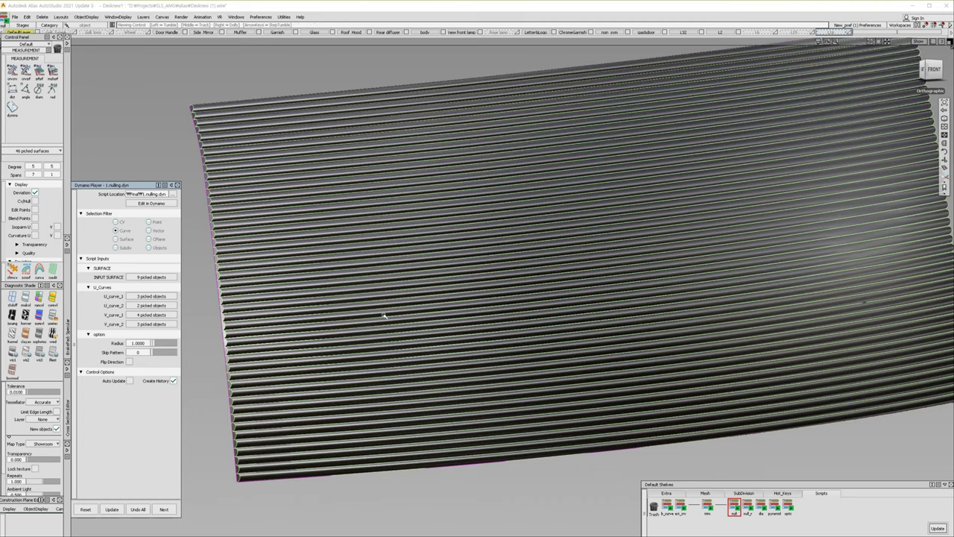
right_click_drag(383, 316, 390, 307, "alt+shift")
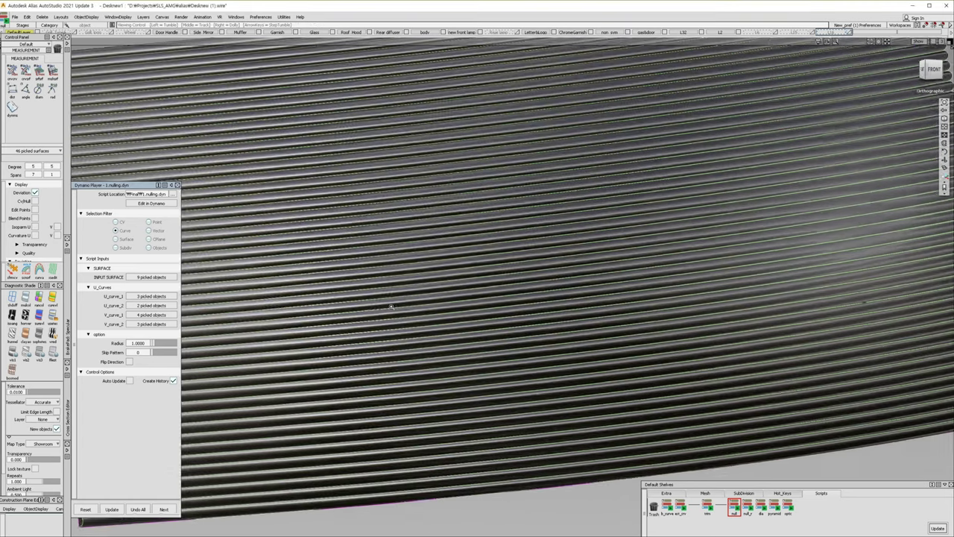
left_click_drag(390, 306, 401, 264, "alt+shift")
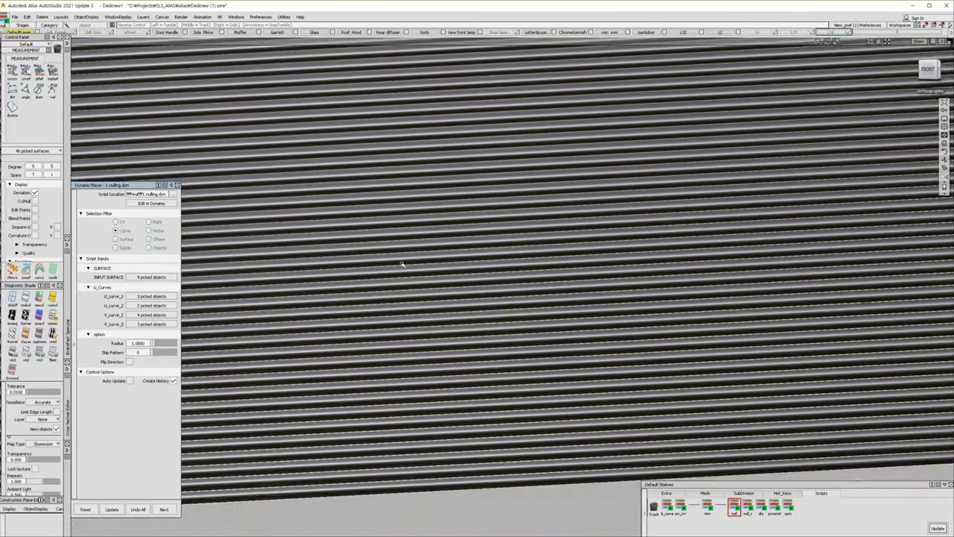
right_click_drag(401, 264, 725, 324, "alt+shift")
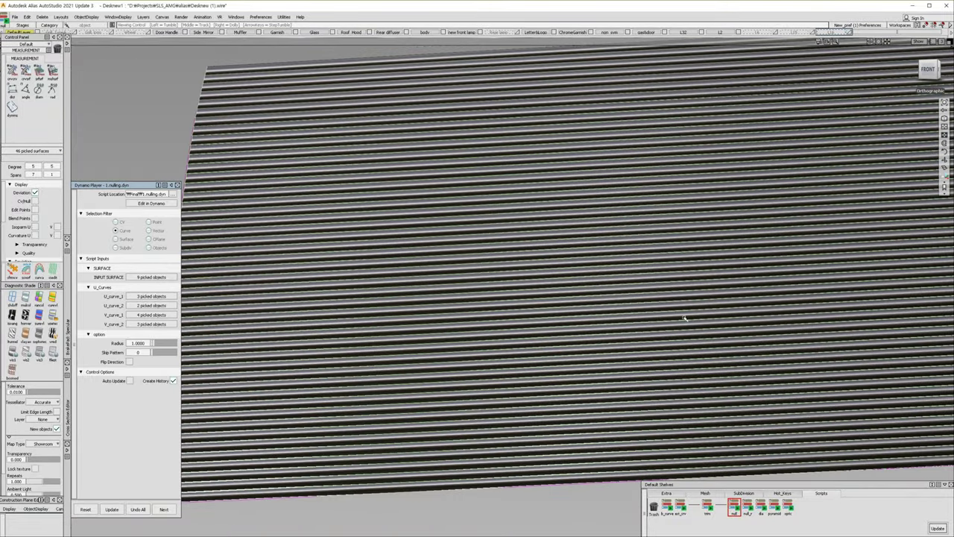
mouse_move(463, 322)
left_mouse_down("alt+shift")
mouse_move(213, 358)
mouse_move(220, 368)
left_mouse_up("alt+shift")
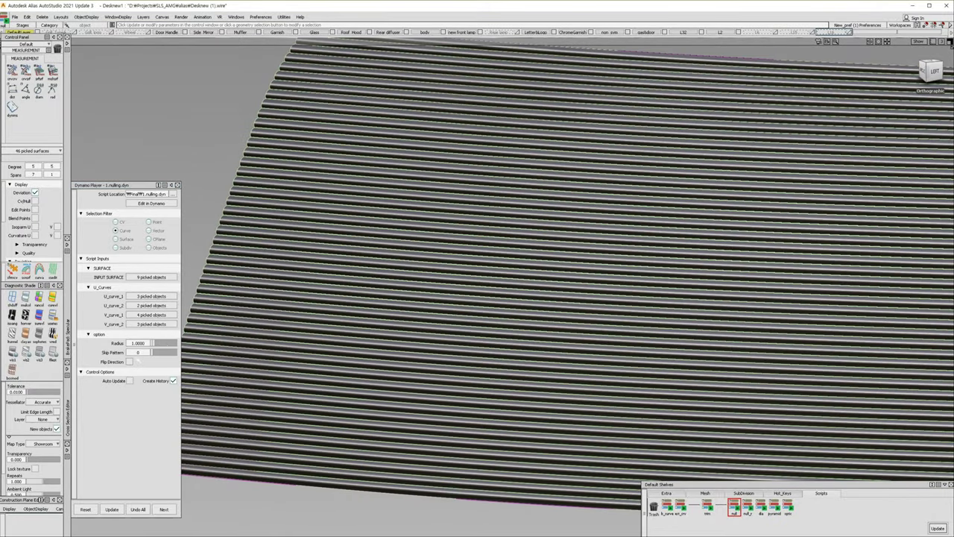
Set Skip Pattern to 2, review the sparser ribs, and clear the selection.
left_click_drag(154, 348, 156, 352)
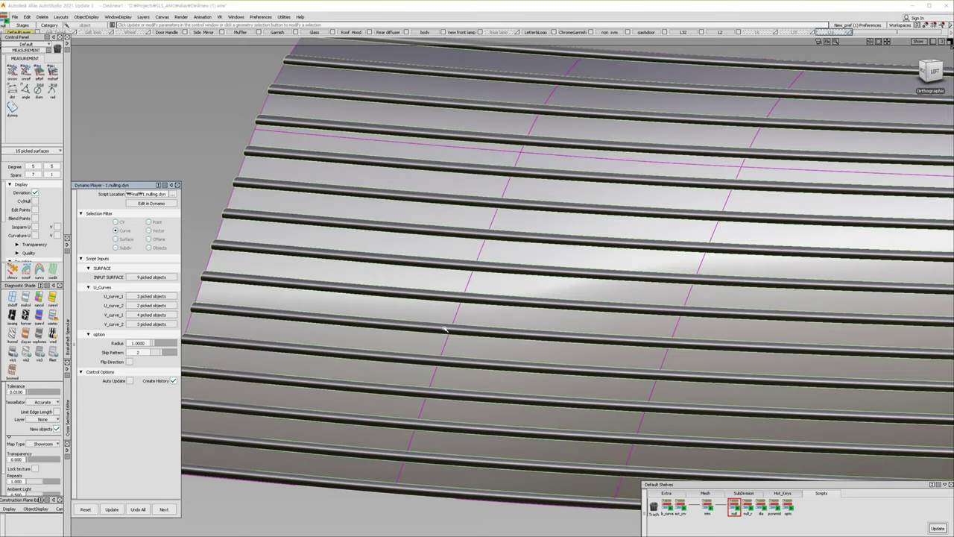
mouse_move(444, 329)
left_mouse_down("alt+shift")
mouse_move(671, 261)
mouse_move(611, 307)
left_mouse_up("alt+shift")
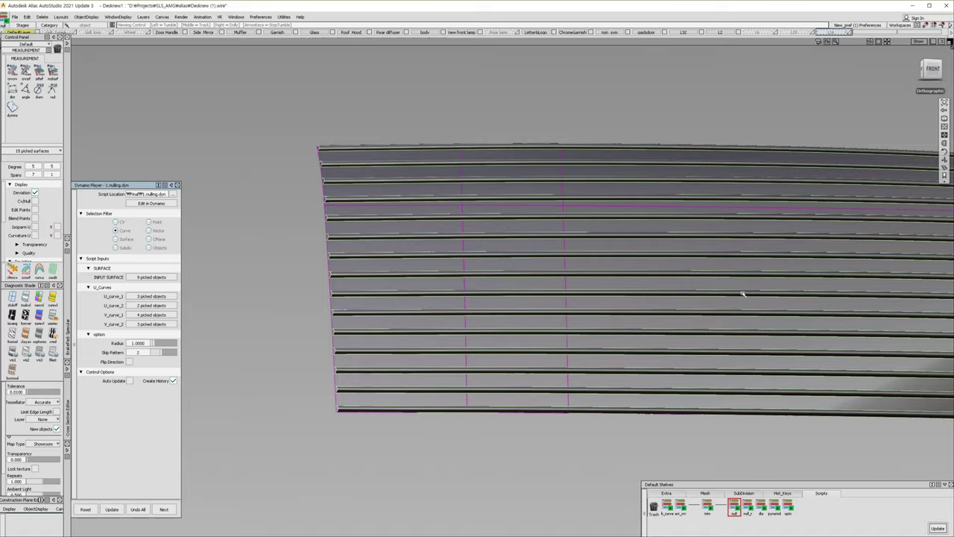
mouse_move(611, 308)
middle_mouse_down("alt+shift")
mouse_move(619, 312)
mouse_move(582, 350)
middle_mouse_up("alt+shift")
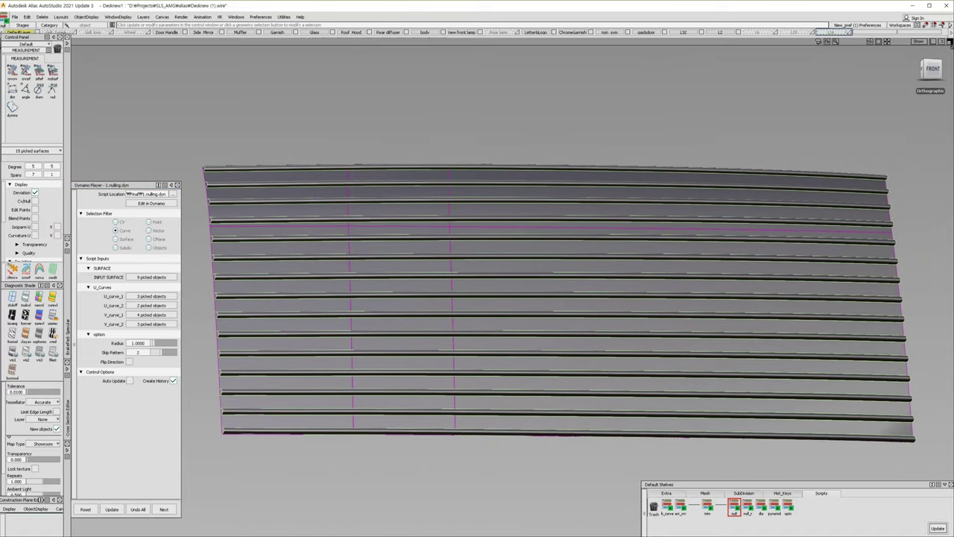
left_click(350, 421)
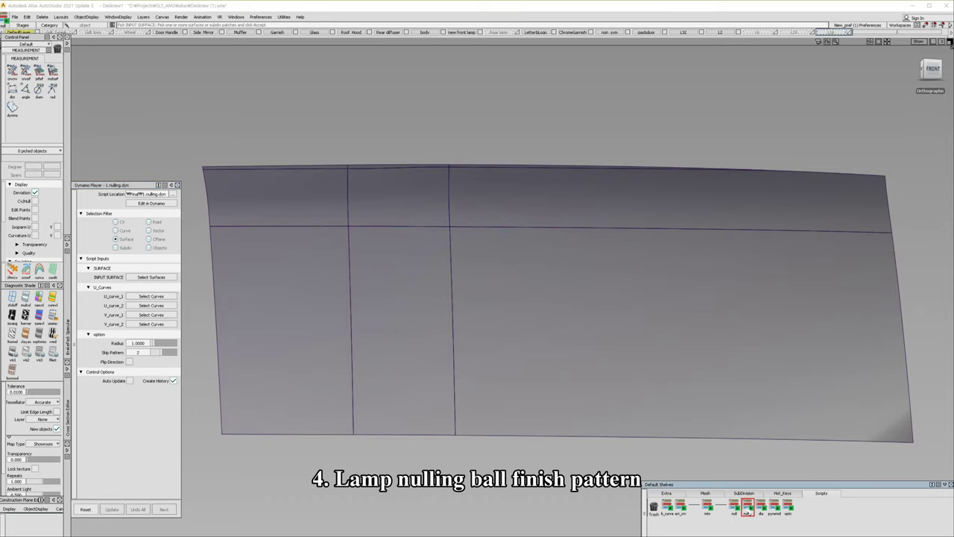
Assign the nine lamp surface patches and the two U curve picks as nulling script inputs.
left_click_drag(301, 136, 538, 456)
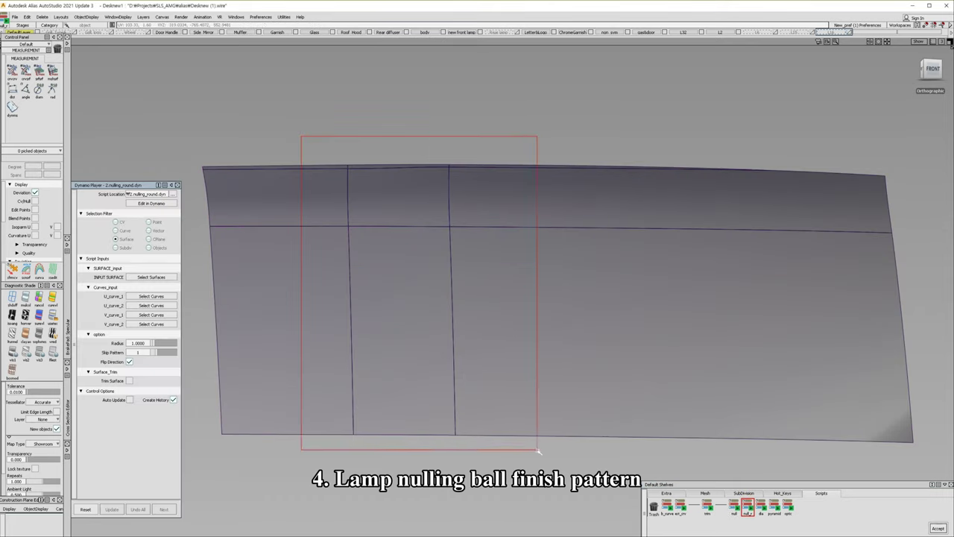
key("Return")
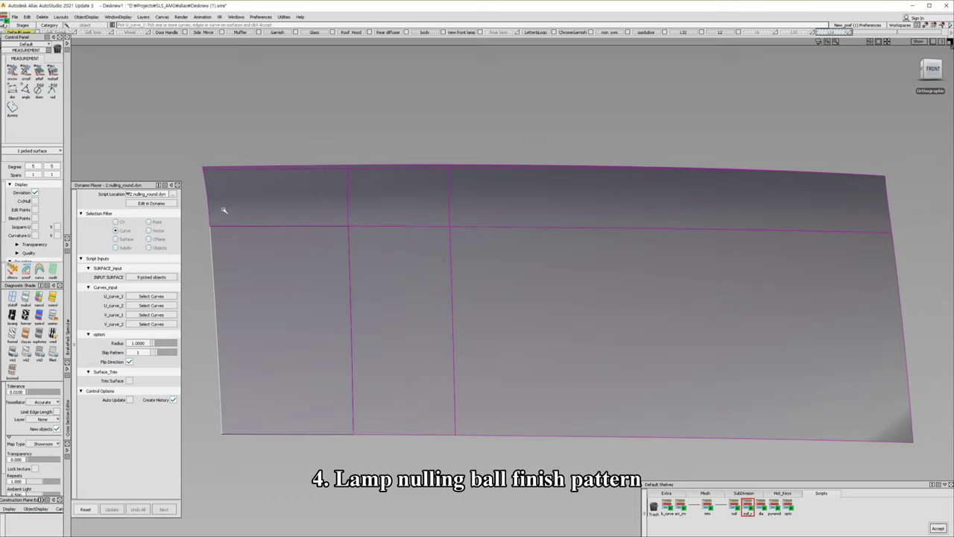
scroll(238, 186, "up", 1)
scroll(203, 174, "up", 2)
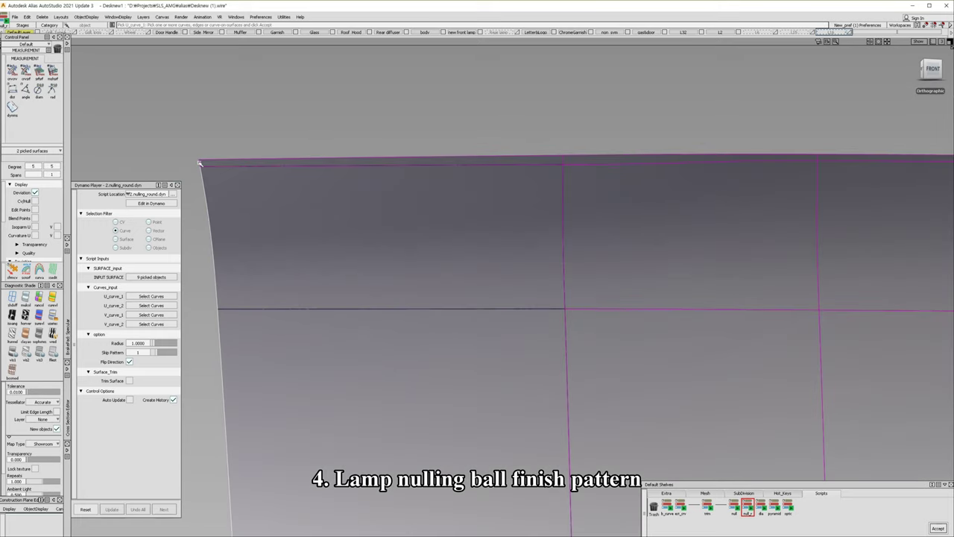
scroll(266, 213, "down", 2)
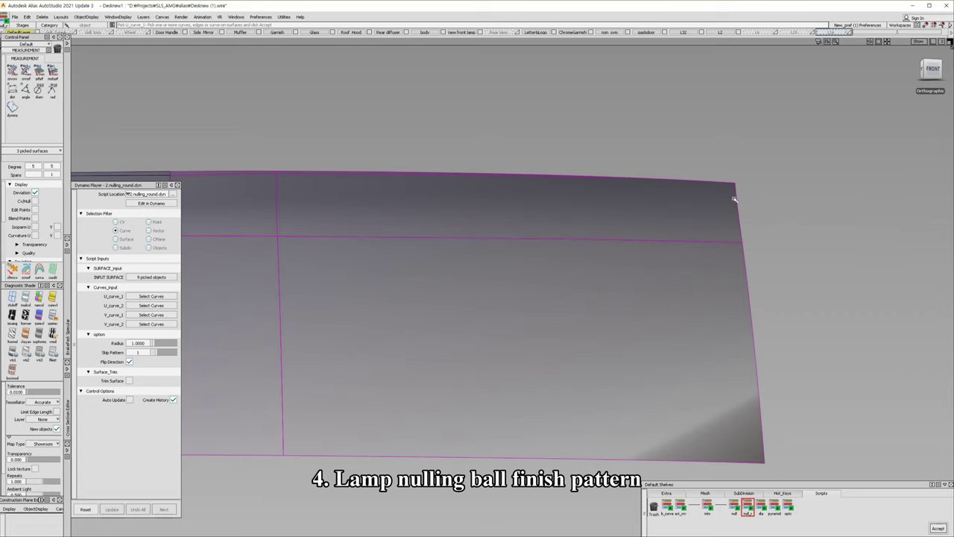
left_click(743, 212)
left_click(752, 299)
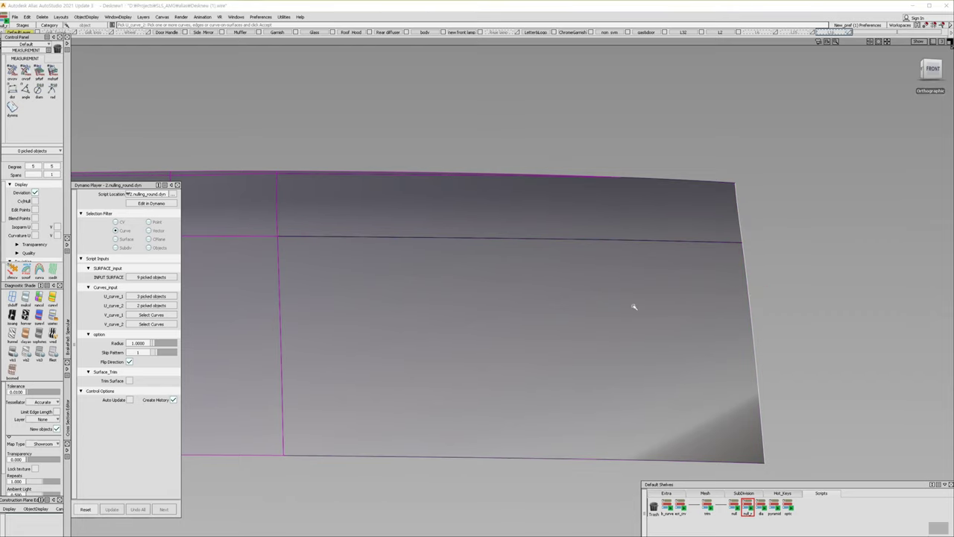
key("Return")
Set V curves from four top-edge and three bottom-edge segments, then build the knurling ribs.
left_click(412, 179)
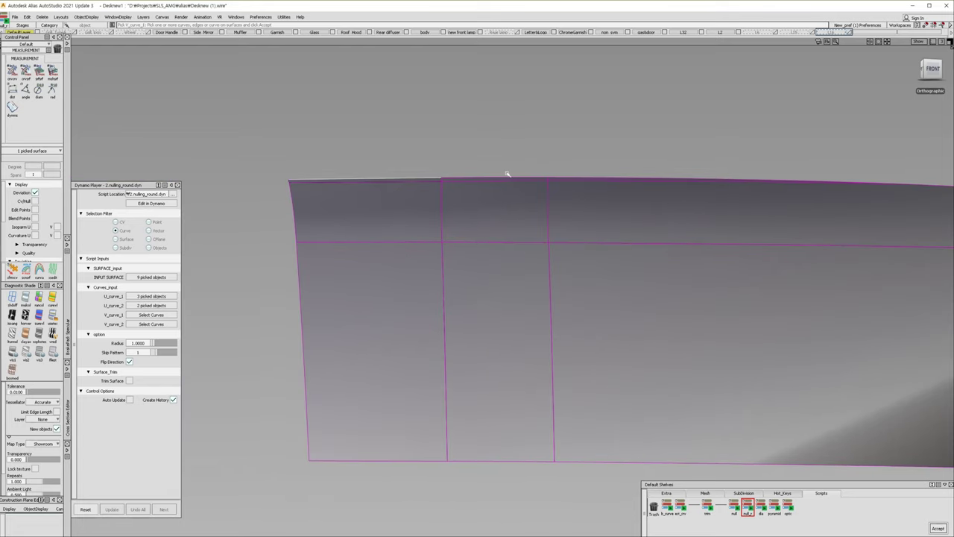
left_click(500, 179)
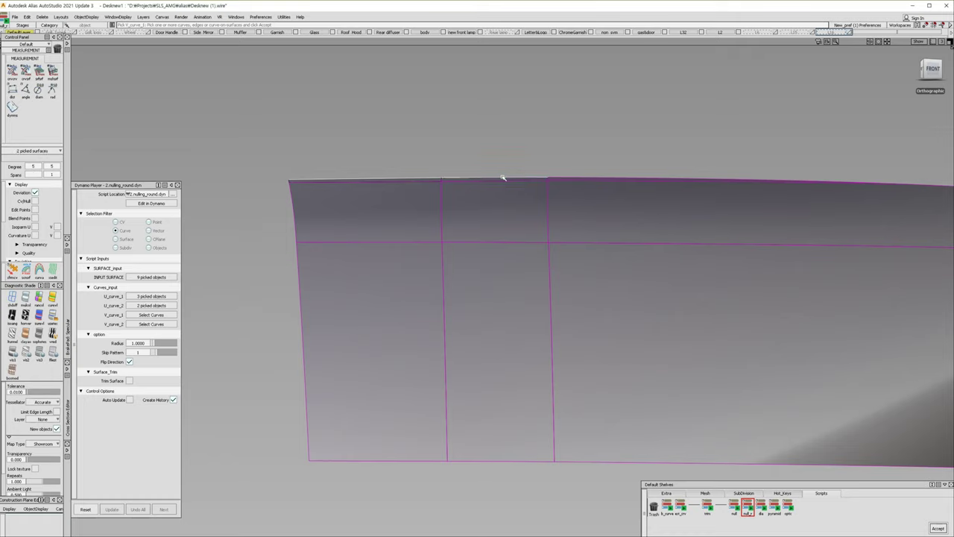
left_click(558, 178)
left_click(923, 185)
scroll(658, 229, "down", 1)
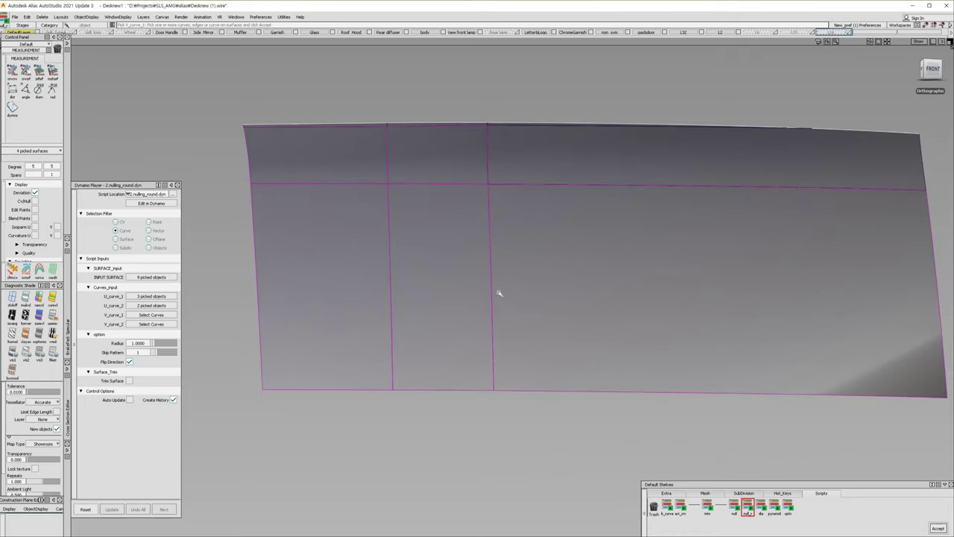
key("Return")
left_click(358, 388)
left_click(447, 389)
left_click(566, 390)
key("Return")
mouse_move(562, 355)
left_mouse_down("alt+shift")
mouse_move(552, 368)
mouse_move(543, 358)
mouse_move(569, 343)
mouse_move(541, 371)
left_mouse_up("alt+shift")
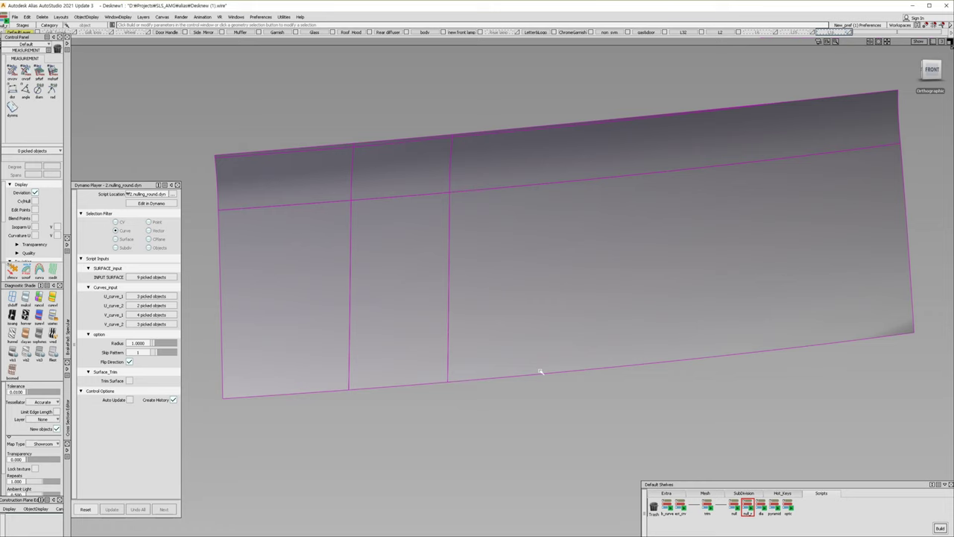
key("Return")
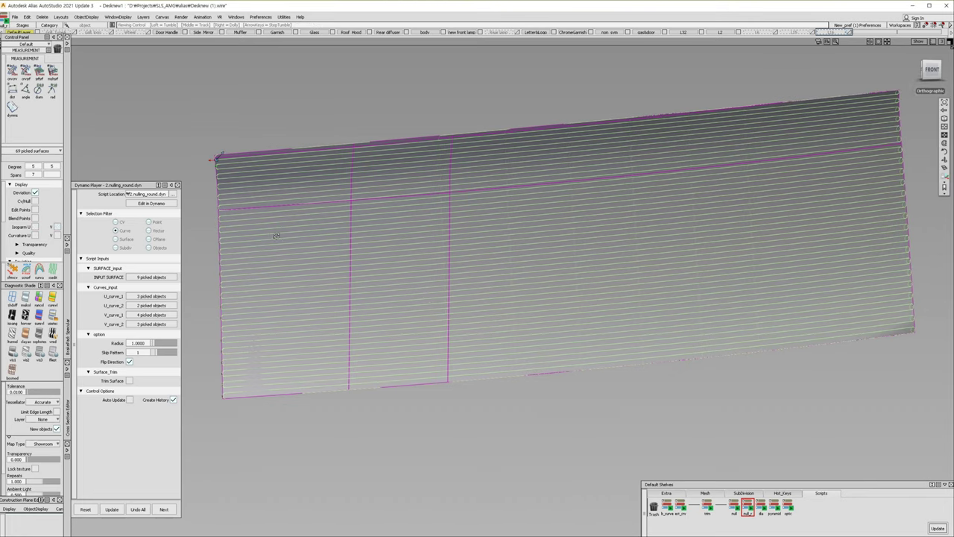
Inspect the rounded ribs, then regenerate them with Flip Direction unchecked and review the result.
left_click_drag(276, 236, 517, 220, "alt+shift")
scroll(525, 219, "up", 3)
scroll(359, 231, "up", 3)
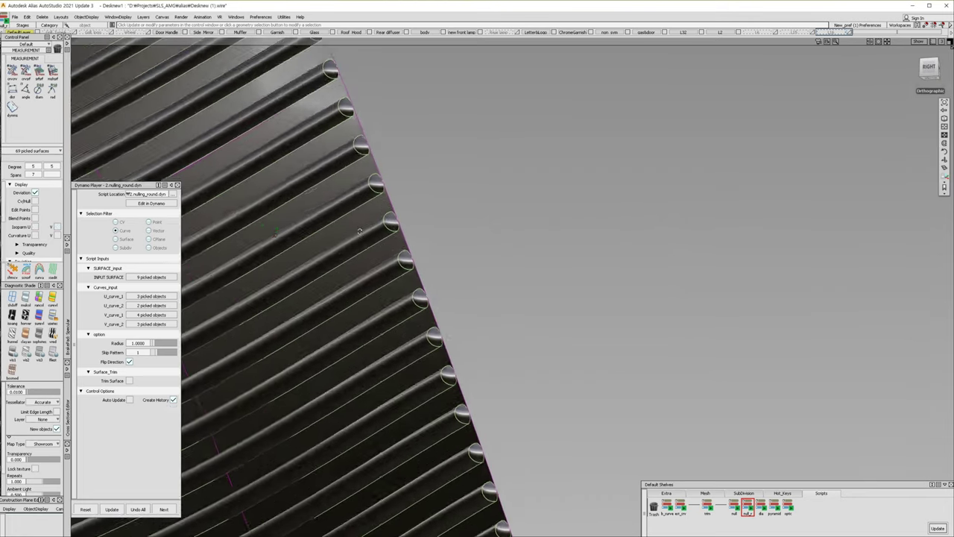
left_click_drag(359, 231, 530, 291, "alt+shift")
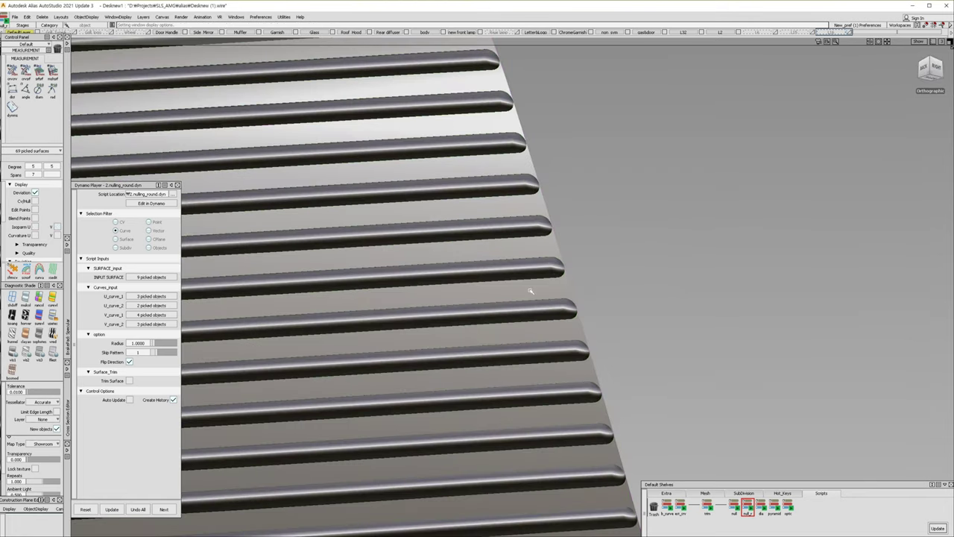
mouse_move(530, 290)
left_mouse_down("alt+shift")
mouse_move(555, 319)
mouse_move(501, 303)
left_mouse_up("alt+shift")
scroll(479, 315, "up", 5)
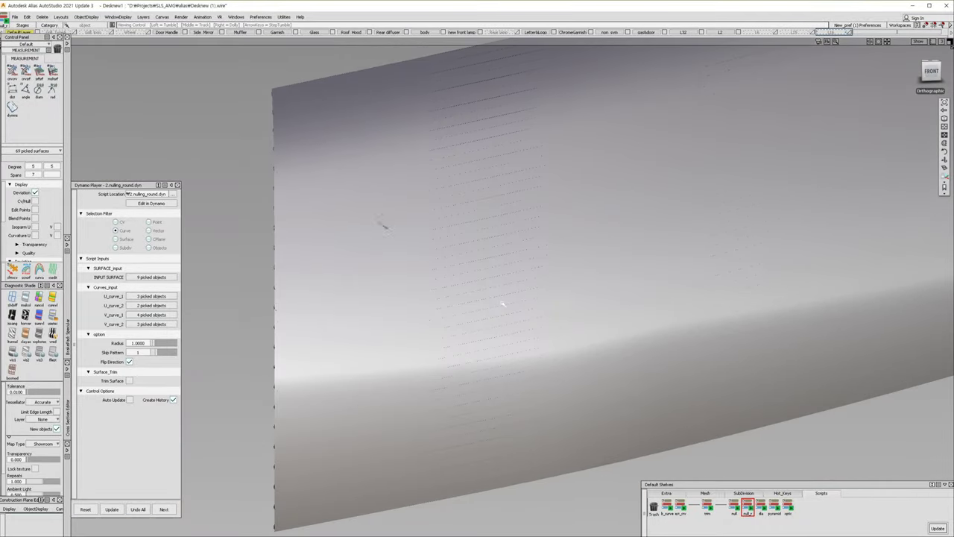
left_click(129, 362)
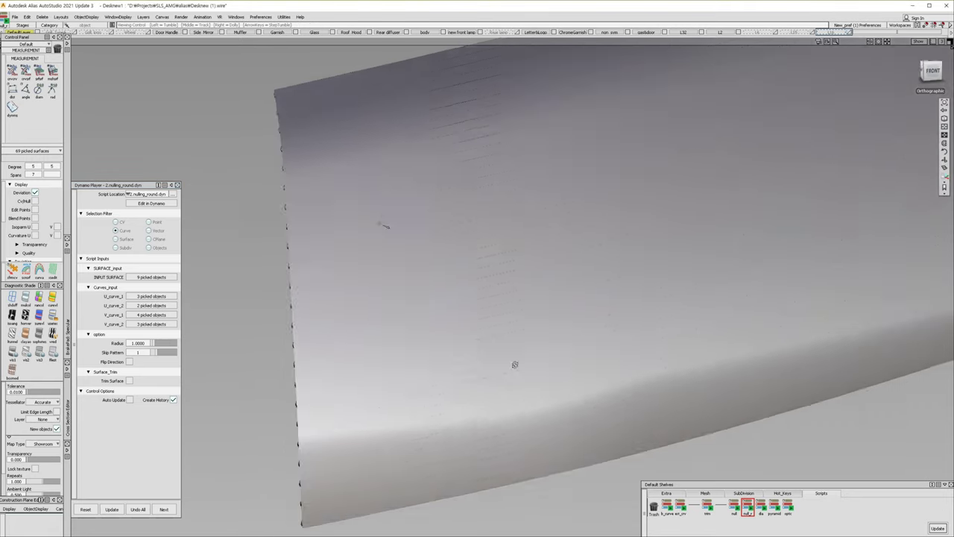
mouse_move(512, 366)
left_mouse_down("alt+shift")
mouse_move(696, 328)
mouse_move(624, 351)
mouse_move(440, 380)
mouse_move(507, 362)
mouse_move(661, 292)
mouse_move(736, 222)
mouse_move(656, 308)
left_mouse_up("alt+shift")
Rebuild the rounded ribs at Radius 2.0000 and view the whole thicker-ribbed panel.
left_click(157, 342)
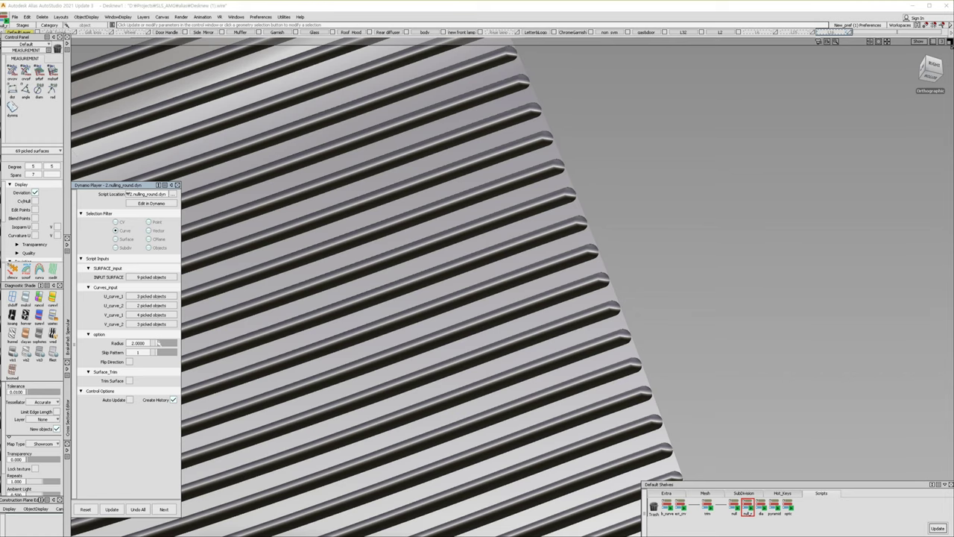
left_click_drag(574, 314, 525, 342, "alt+shift")
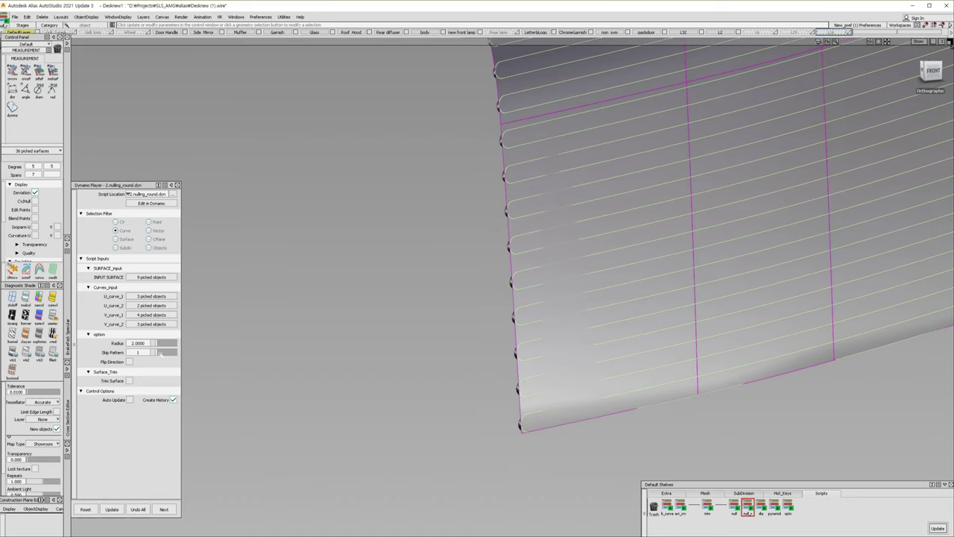
Turn on Trim Surface, rebuild the ribs, and inspect the trimmed slatted surface.
left_click(129, 381)
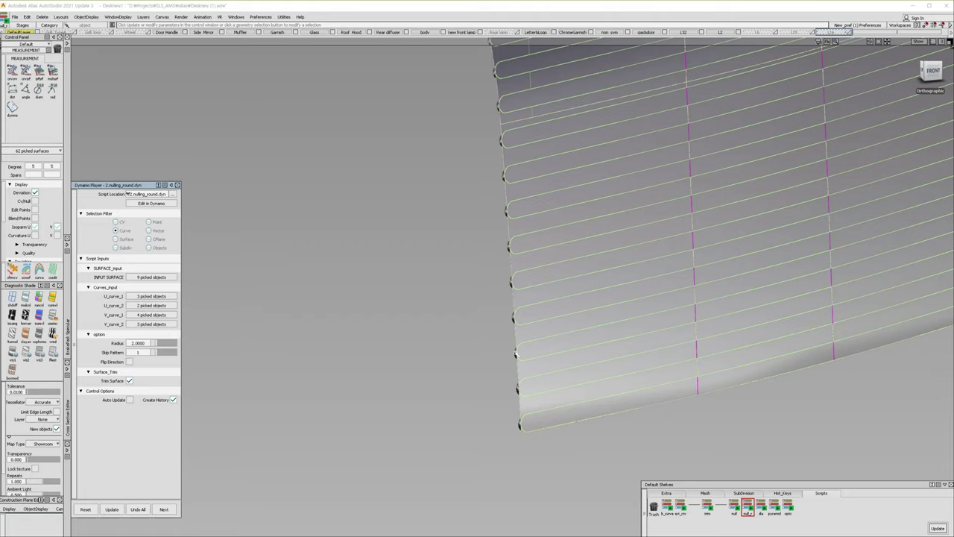
mouse_move(530, 303)
left_mouse_down("alt+shift")
mouse_move(587, 204)
mouse_move(283, 316)
mouse_move(330, 296)
mouse_move(323, 311)
mouse_move(611, 315)
left_mouse_up("alt+shift")
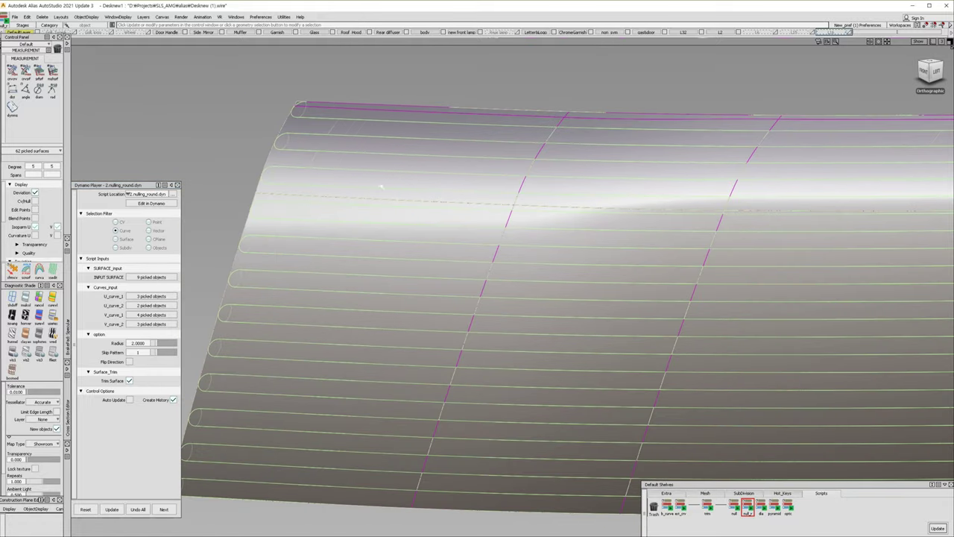
scroll(381, 187, "down", 5)
left_click(471, 205, "ctrl+shift")
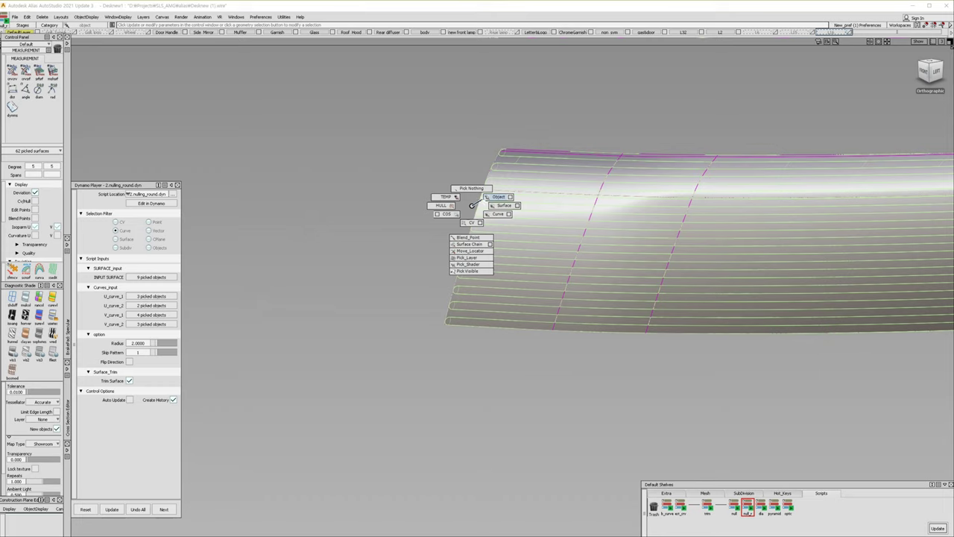
Select the nine strip surfaces and apply zebra stripe diagnostic shading.
left_click_drag(472, 205, 462, 155, "ctrl+shift")
left_click_drag(432, 119, 685, 377)
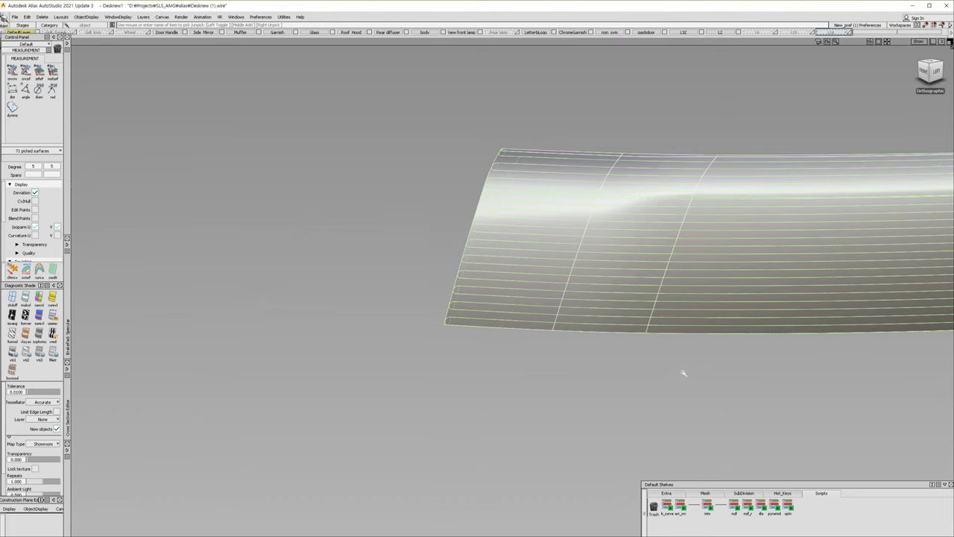
key("Escape")
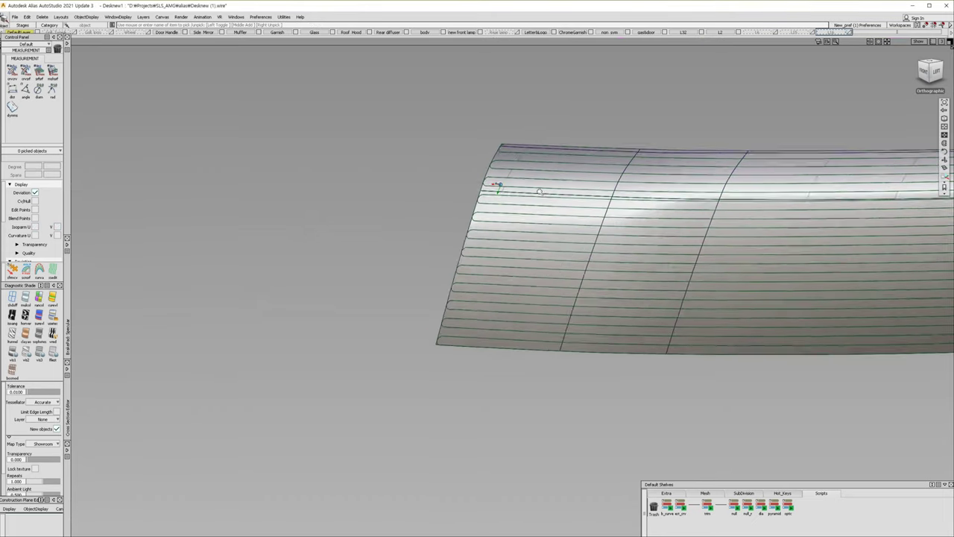
scroll(522, 182, "up", 3)
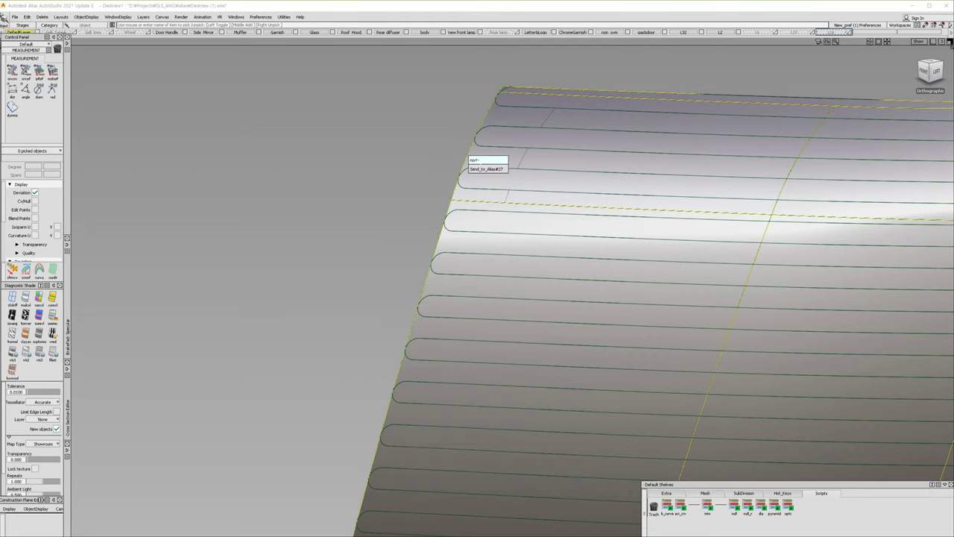
left_click(477, 167)
key("Escape")
left_click(480, 158)
left_click(26, 298)
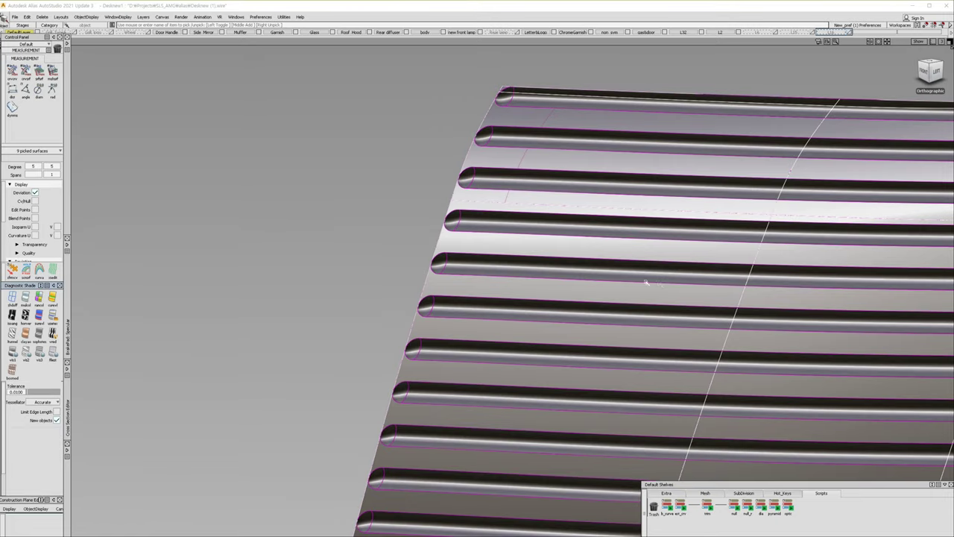
Orbit around the zebra-shaded grille to check its reflections from several angles.
mouse_move(684, 261)
left_mouse_down("alt+shift")
mouse_move(612, 325)
mouse_move(453, 281)
left_mouse_up("alt+shift")
mouse_move(400, 266)
left_mouse_down("alt+shift")
mouse_move(419, 231)
mouse_move(395, 231)
left_mouse_up("alt+shift")
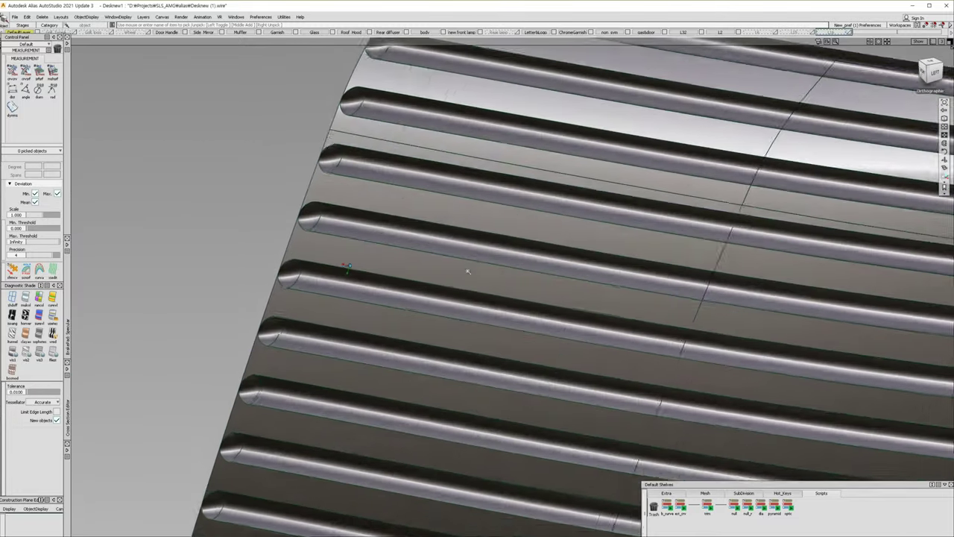
right_click_drag(395, 232, 375, 232, "alt+shift")
mouse_move(375, 233)
left_mouse_down("alt+shift")
mouse_move(263, 168)
mouse_move(211, 168)
mouse_move(569, 246)
left_mouse_up("alt+shift")
right_click_drag(569, 247, 528, 253, "alt+shift")
mouse_move(528, 253)
left_mouse_down("alt+shift")
mouse_move(515, 262)
mouse_move(509, 308)
left_mouse_up("alt+shift")
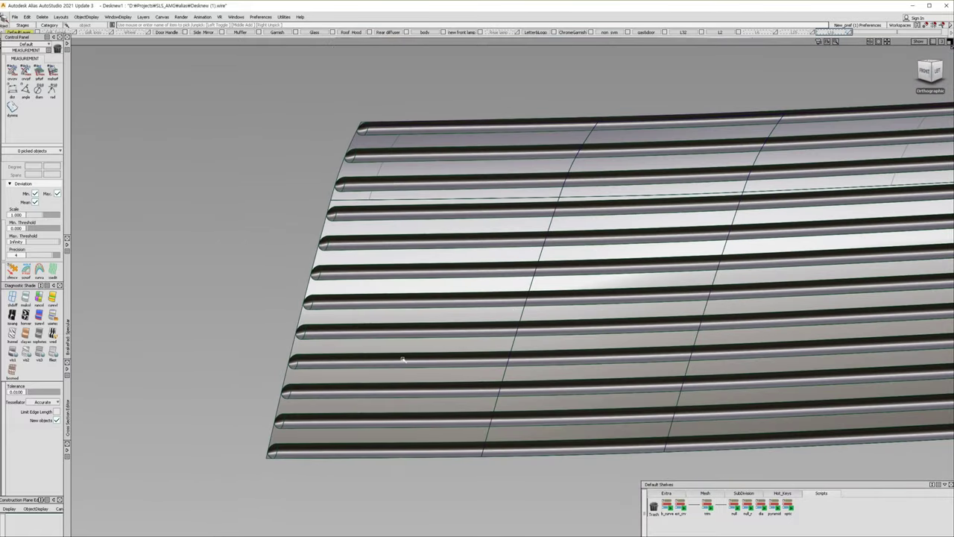
Delete the 26 grille surfaces, leaving only the lamp strip's outline curves.
left_click_drag(399, 370, 436, 362, "ctrl+shift")
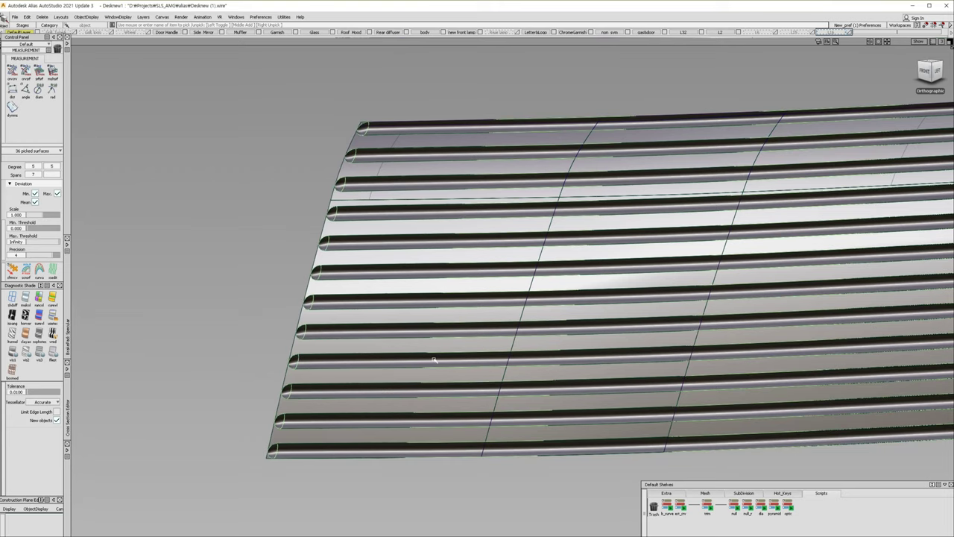
key("Escape")
left_click_drag(463, 328, 479, 335, "ctrl+shift")
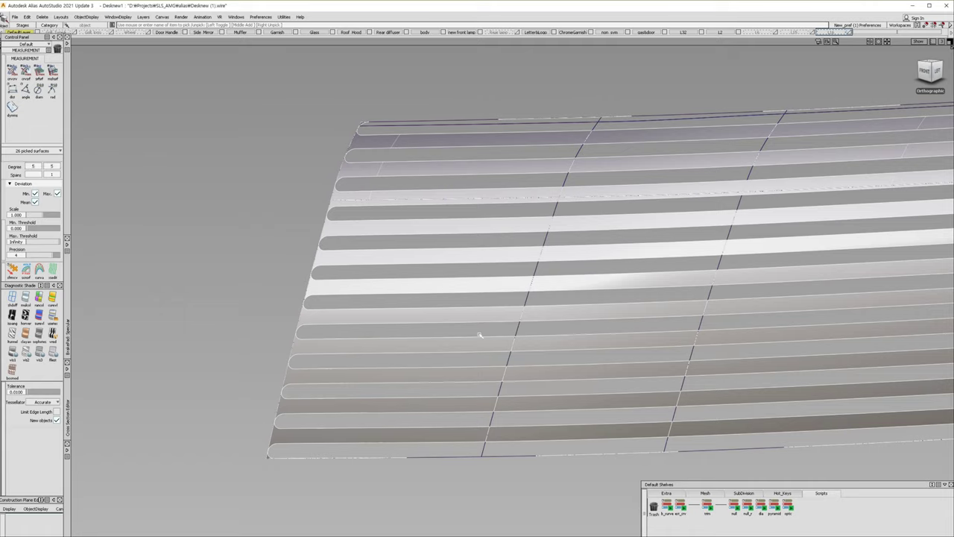
key("Delete")
mouse_move(484, 325)
right_mouse_down("alt+shift")
mouse_move(571, 333)
mouse_move(537, 313)
right_mouse_up("alt+shift")
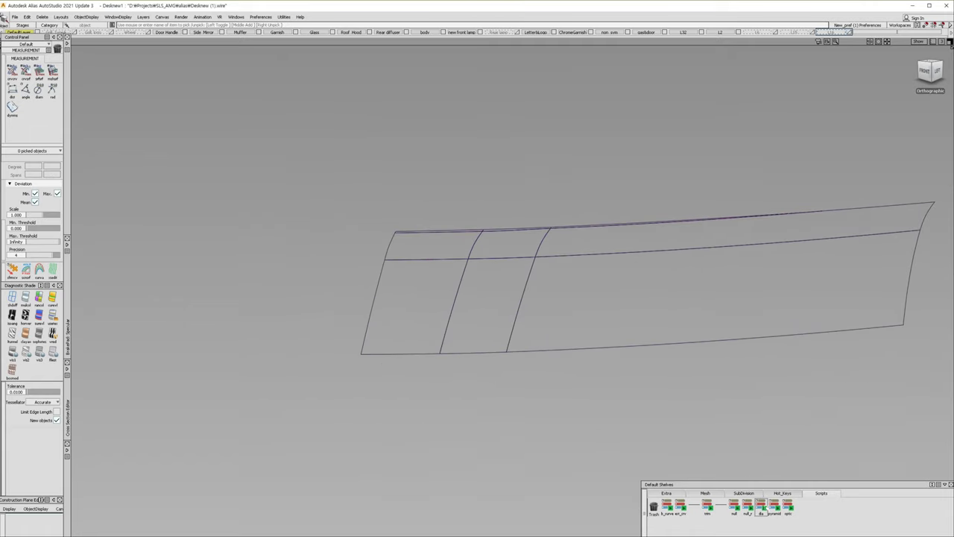
Load the Diamond_Pattern script and set the nine lamp surfaces as its input.
left_click(761, 506)
scroll(486, 255, "up", 1)
scroll(492, 252, "up", 2)
scroll(498, 248, "up", 1)
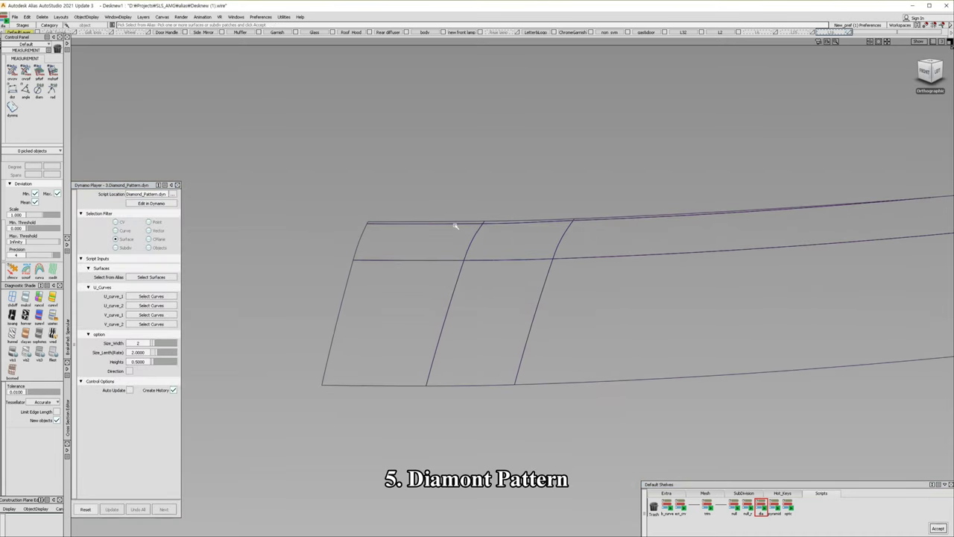
left_click_drag(357, 202, 646, 411)
left_click_drag(645, 369, 512, 286, "alt+shift")
key("Return")
Set the four top curves as U_curve_1 and three bottom curves as U_curve_2.
left_click_drag(405, 252, 440, 249, "alt+shift")
left_click(444, 244)
left_click(499, 243)
left_click(540, 240)
left_click(861, 225)
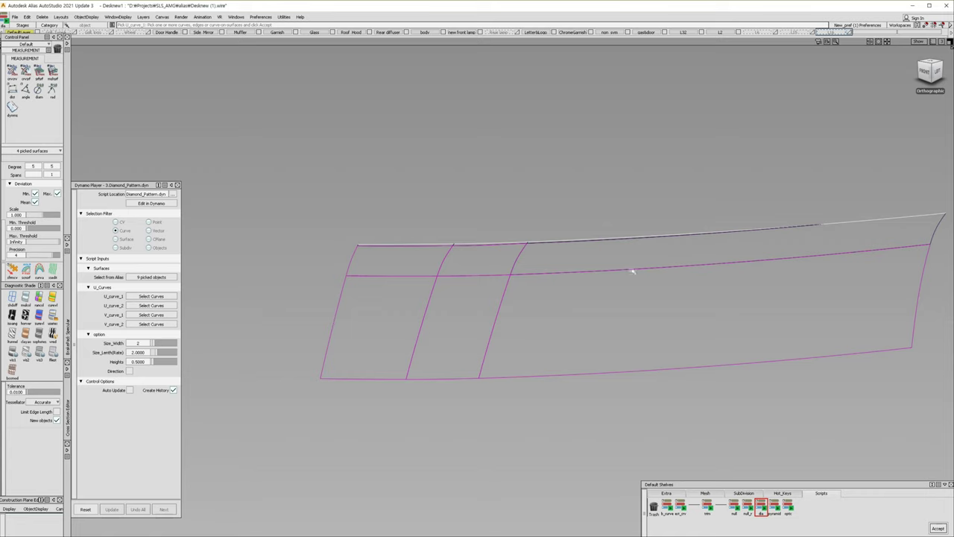
key("Return")
left_click(375, 378)
left_click(471, 380)
left_click(499, 378)
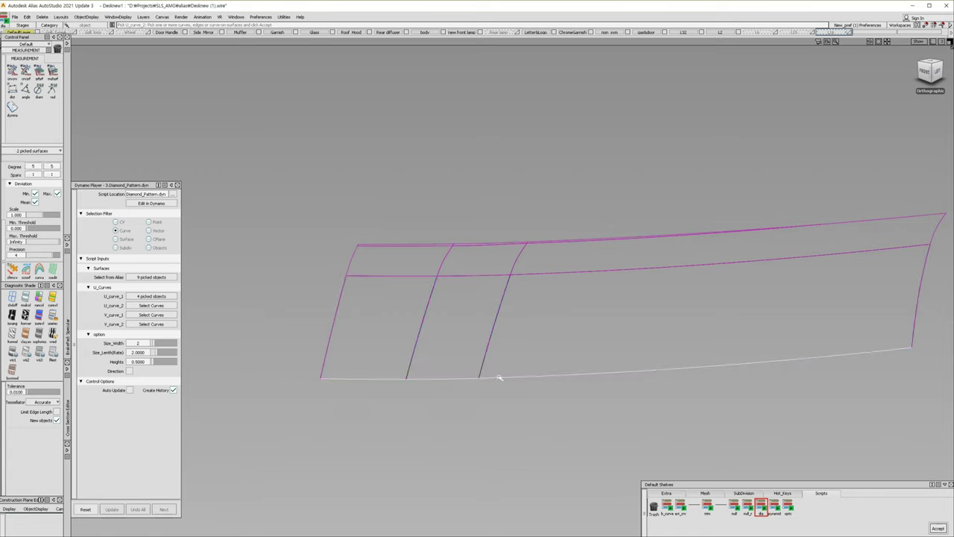
key("Return")
Set the three left-side edge curves as V_curve_1.
scroll(354, 250, "up", 5)
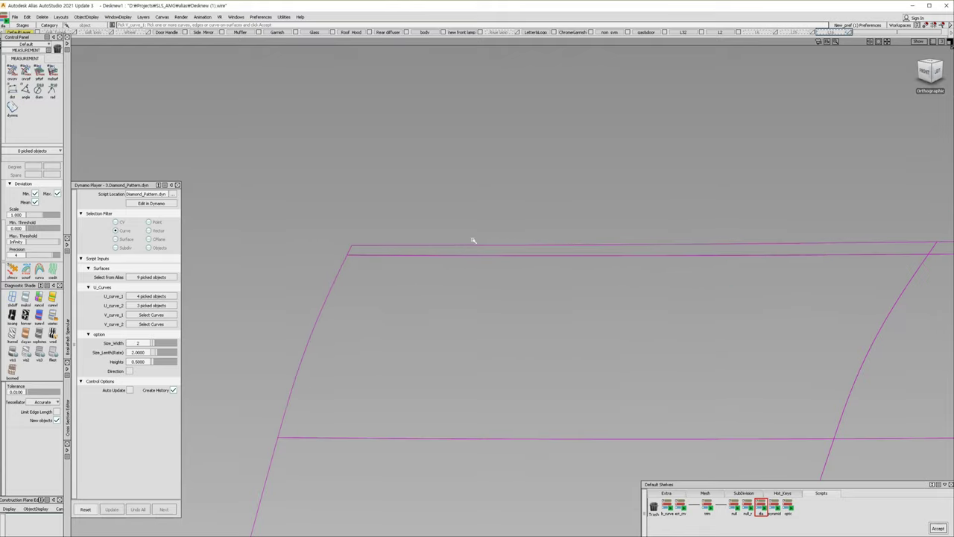
left_click(348, 250)
left_click(289, 433)
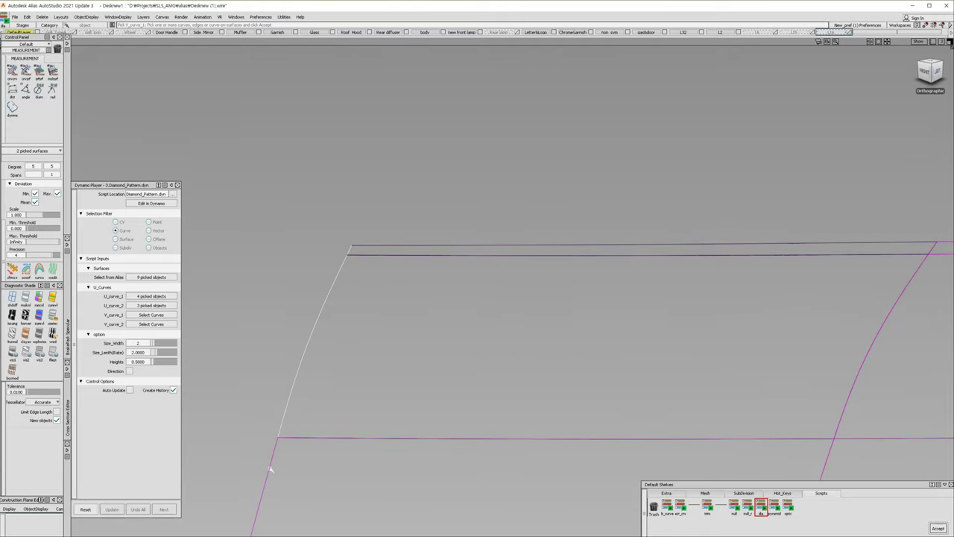
left_click(462, 438)
scroll(512, 389, "down", 3)
scroll(383, 415, "down", 2)
key("Return")
key("Return")
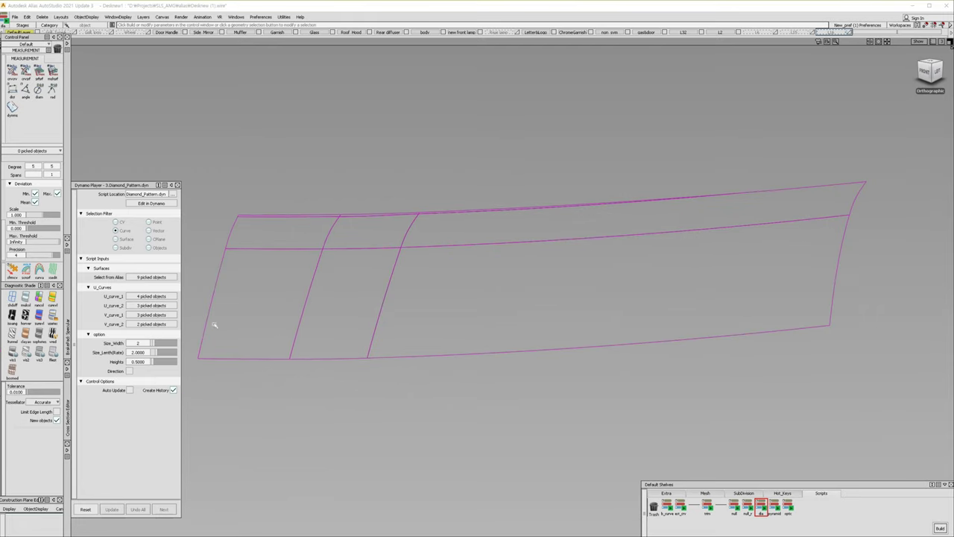
Nudge the diamond Size_Width slider and zoom in on the generated facet mesh.
left_click_drag(156, 343, 157, 344)
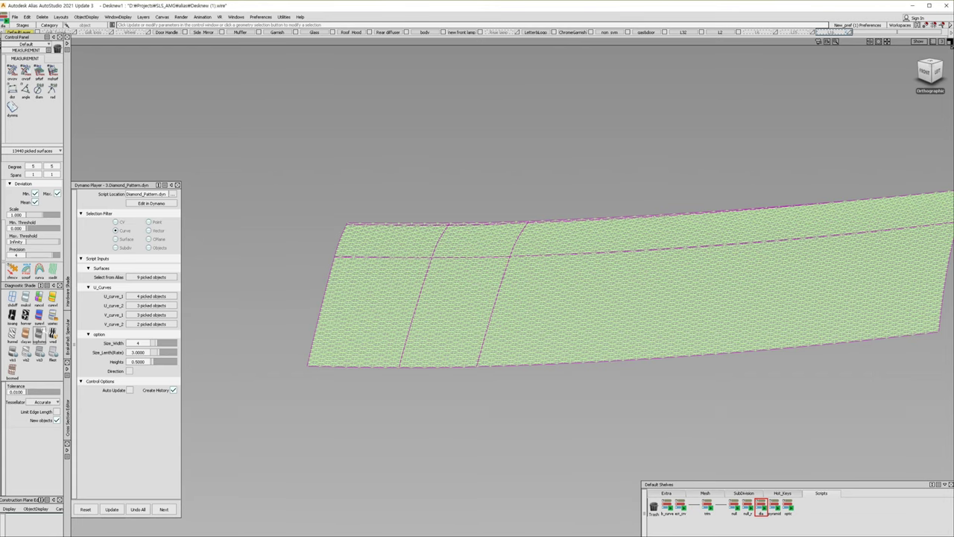
mouse_move(304, 324)
left_mouse_down("alt+shift")
mouse_move(528, 301)
mouse_move(639, 277)
mouse_move(430, 281)
left_mouse_up("alt+shift")
scroll(429, 281, "up", 3)
scroll(428, 280, "up", 2)
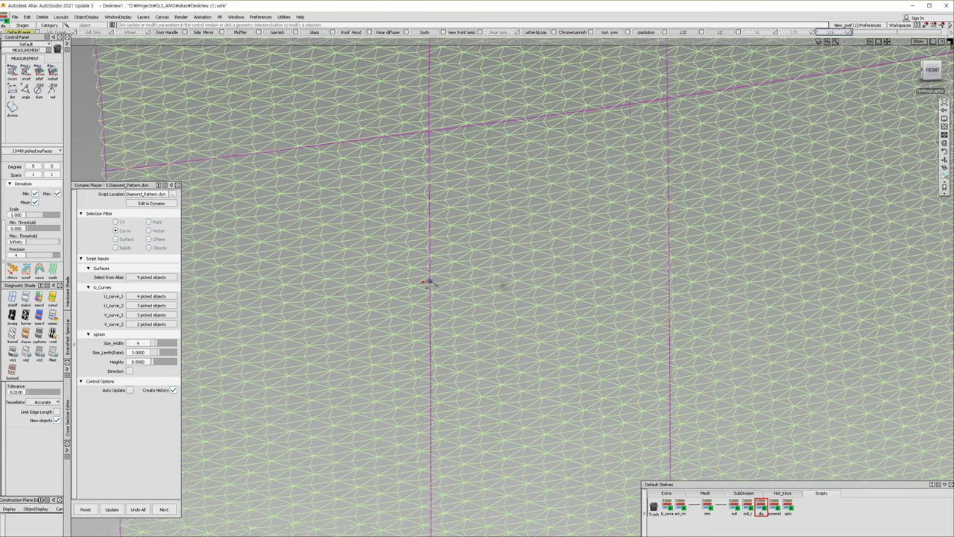
scroll(429, 280, "up", 2)
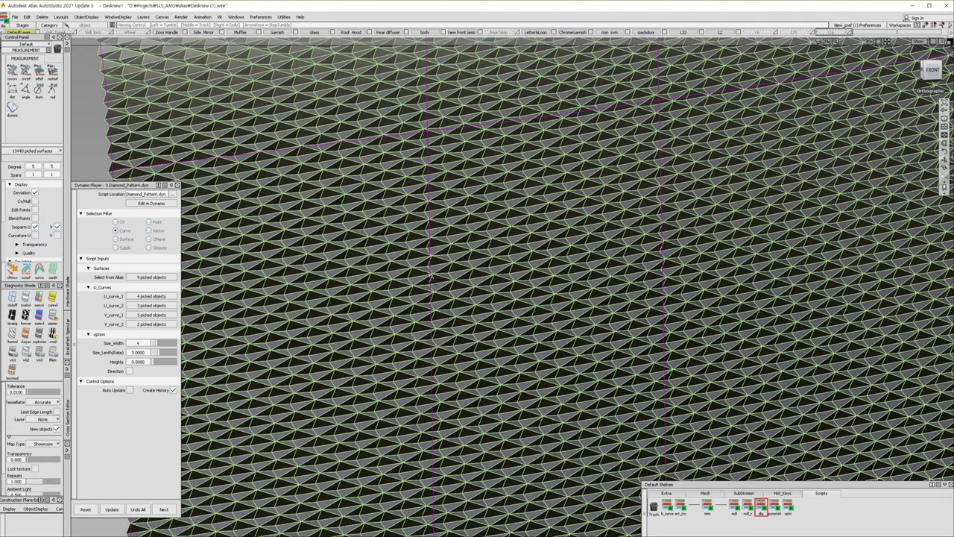
scroll(412, 276, "down", 3)
Orbit across the diamond mesh and raise Size_Width from 4 to 6.
left_click_drag(412, 282, 556, 251, "alt+shift")
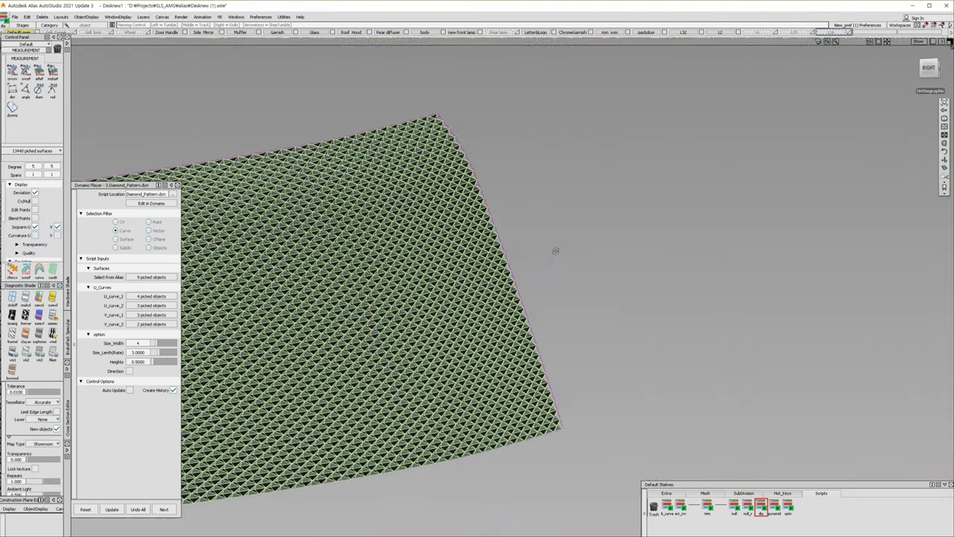
scroll(555, 252, "up", 2)
scroll(559, 246, "up", 2)
scroll(564, 235, "up", 3)
scroll(570, 222, "up", 3)
left_click_drag(570, 222, 464, 258, "alt+shift")
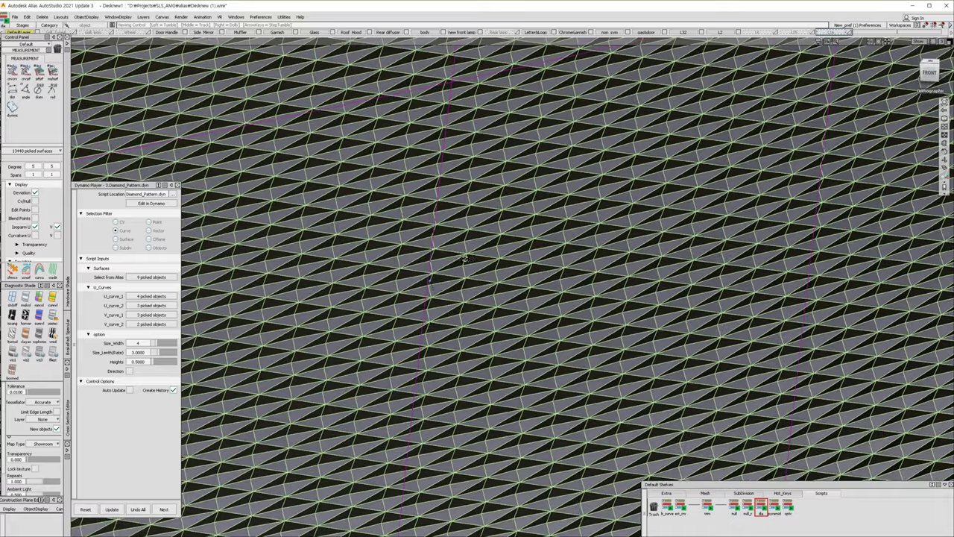
scroll(463, 257, "down", 3)
mouse_move(463, 257)
left_mouse_down("alt+shift")
mouse_move(588, 254)
mouse_move(674, 278)
left_mouse_up("alt+shift")
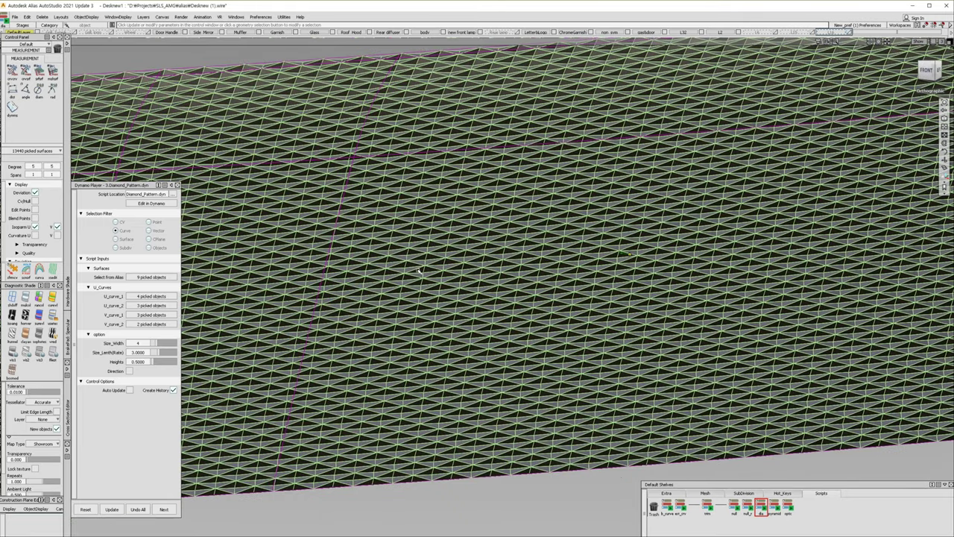
left_click_drag(159, 342, 161, 342)
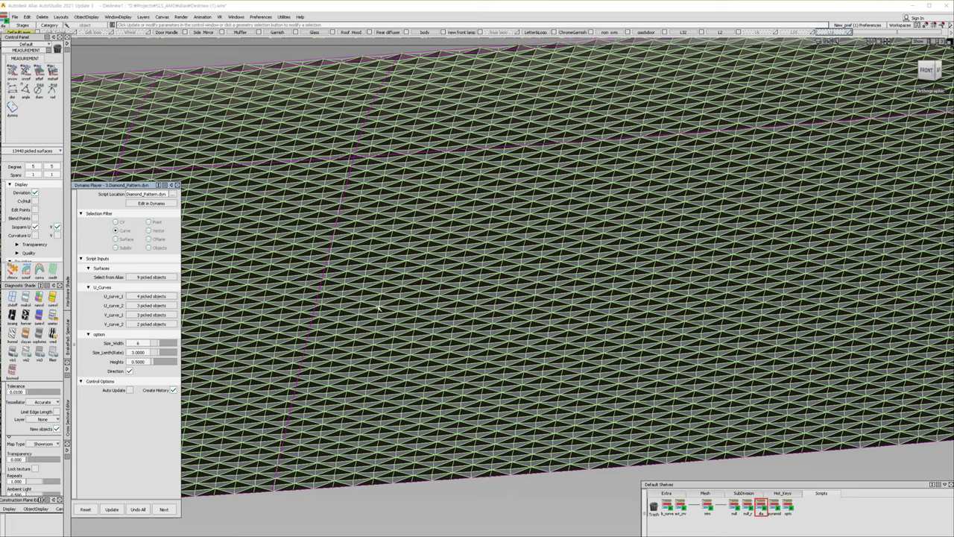
Orbit the width-6 diamond facet mesh to an oblique side angle for inspection.
left_click_drag(449, 322, 402, 304, "alt+shift")
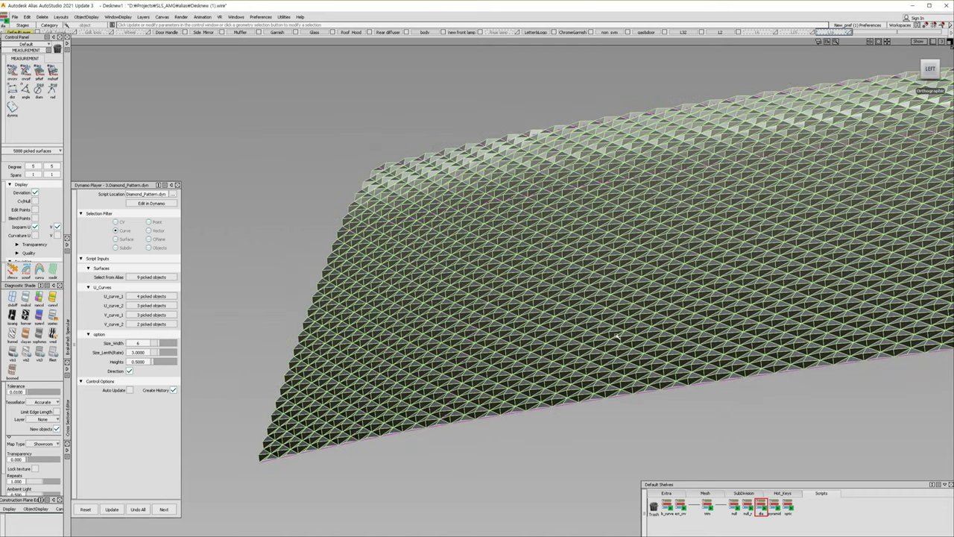
Switch to individual surface picking and pick four neighbouring triangular diamond facets.
mouse_move(618, 341)
right_mouse_down("ctrl+shift")
mouse_move(617, 321)
mouse_move(661, 351)
right_mouse_up("ctrl+shift")
left_click_drag(661, 351, 692, 265, "alt+shift")
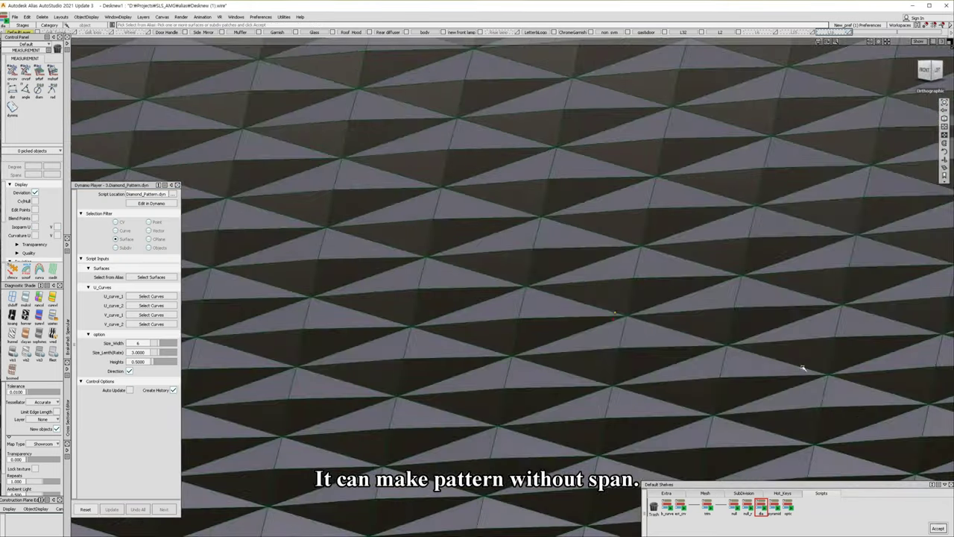
right_click(692, 265, "ctrl+shift")
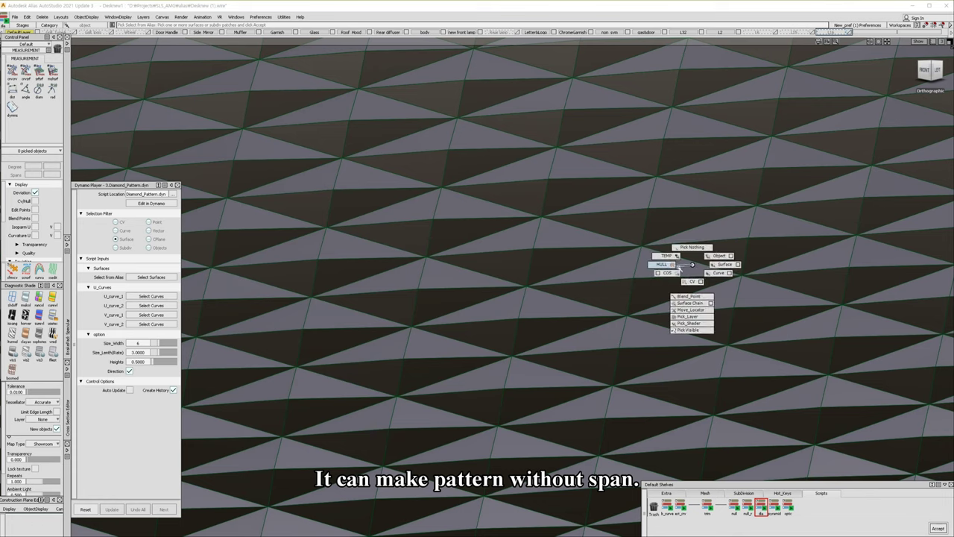
left_click(720, 264)
left_click(675, 272)
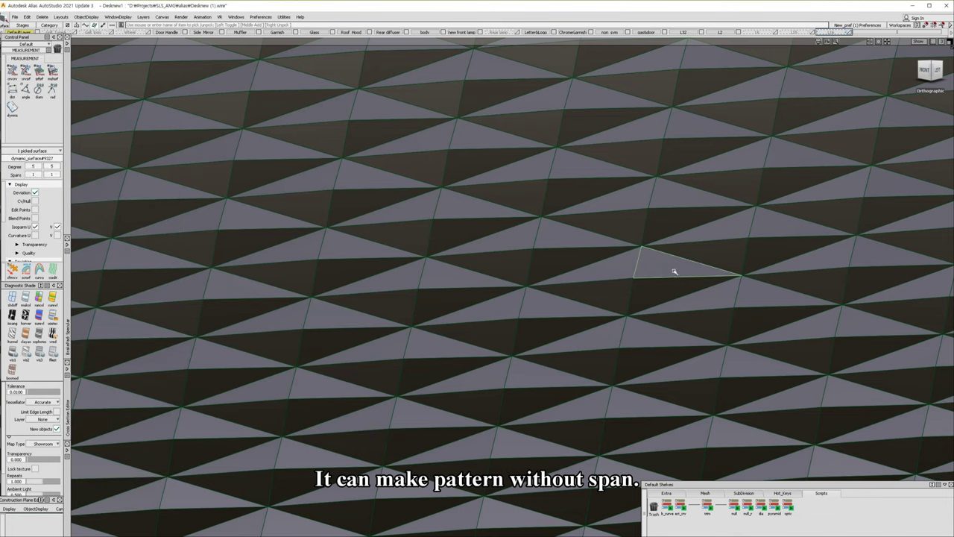
left_click(649, 283)
left_click(624, 278)
left_click(631, 268)
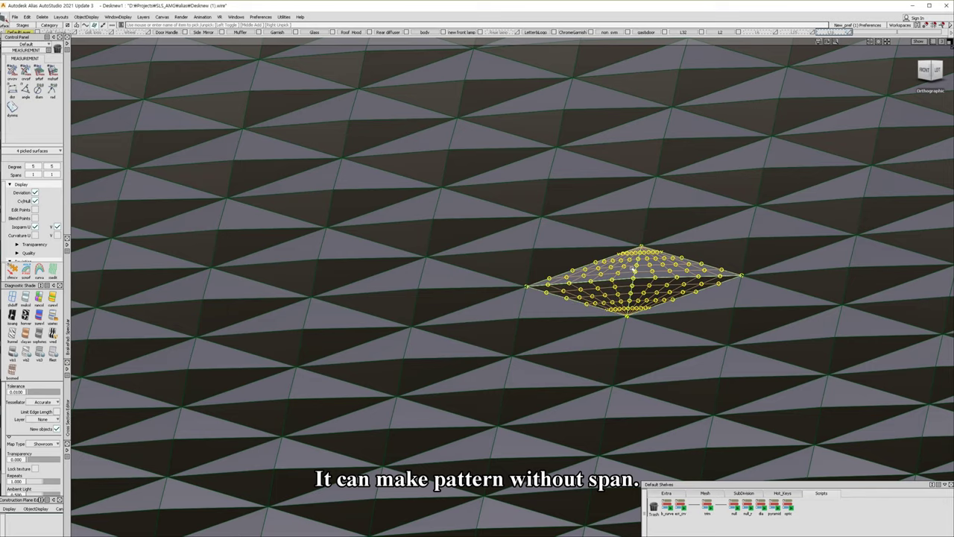
Zoom out to a front view and pick, then unpick, the entire diamond pattern.
right_click_drag(632, 287, 567, 293, "alt+shift")
mouse_move(566, 293)
left_mouse_down("alt+shift")
mouse_move(832, 289)
mouse_move(619, 306)
mouse_move(633, 308)
left_mouse_up("alt+shift")
left_click(632, 309)
left_click(632, 309, "ctrl+shift")
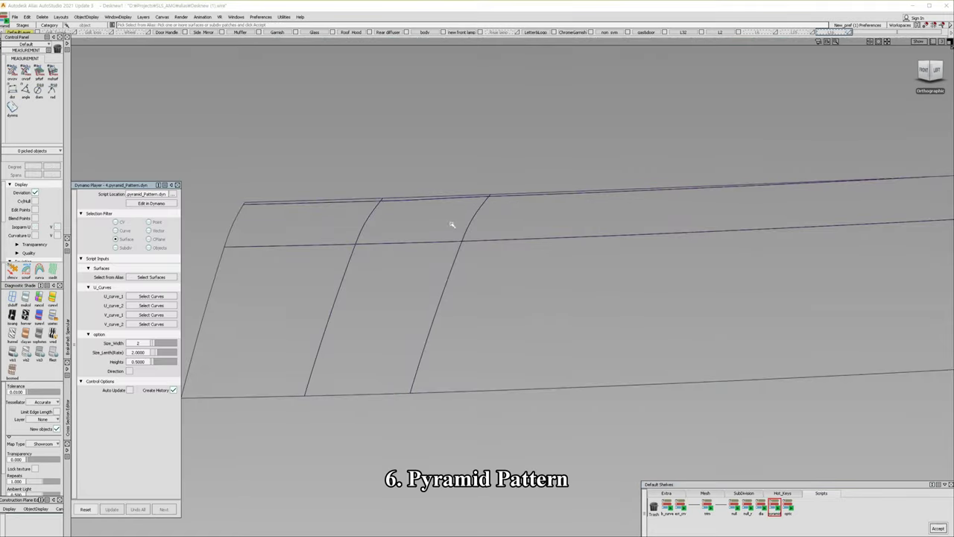
Give the pyramid script the nine lamp surfaces and the top edges as U_curve_1.
left_click_drag(272, 174, 593, 395)
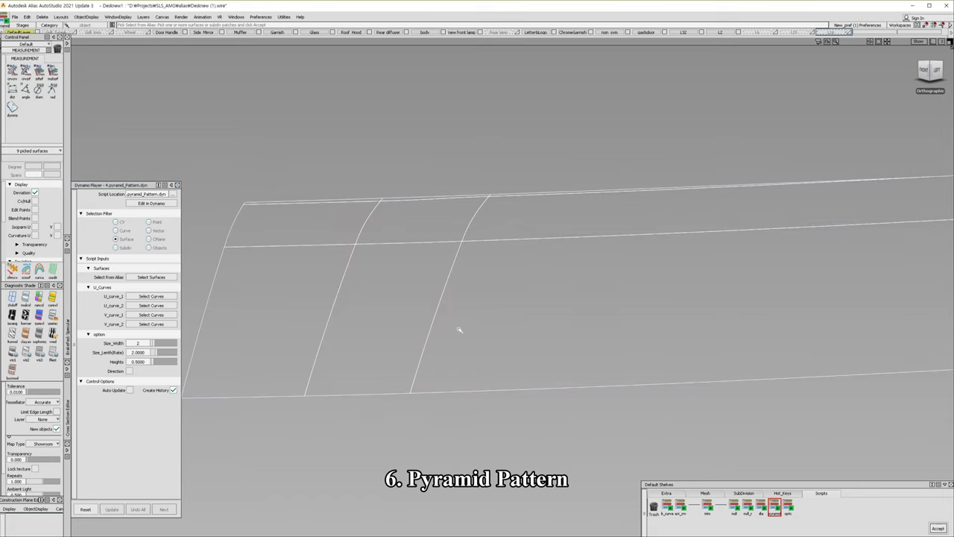
key("Return")
left_click(349, 201)
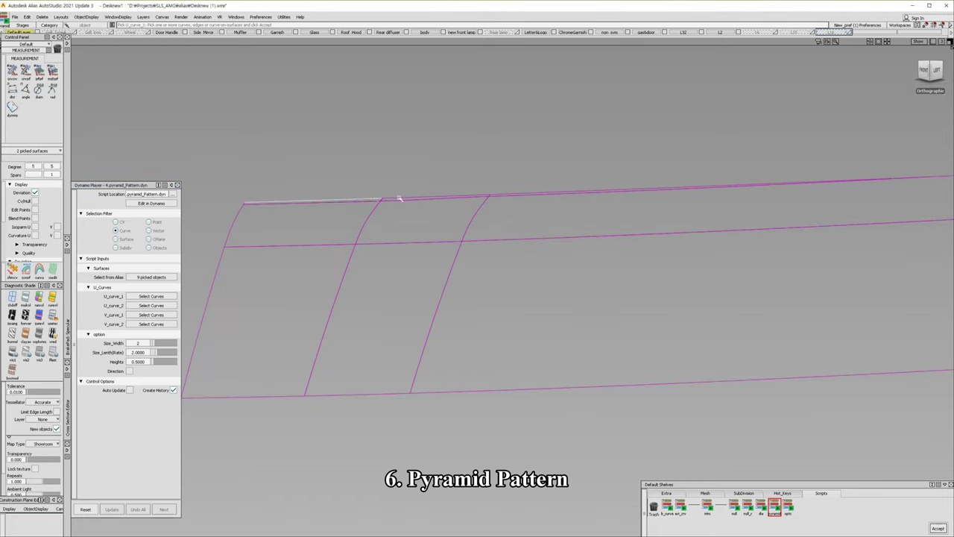
left_click(515, 196)
left_click_drag(540, 205, 825, 257, "alt+shift")
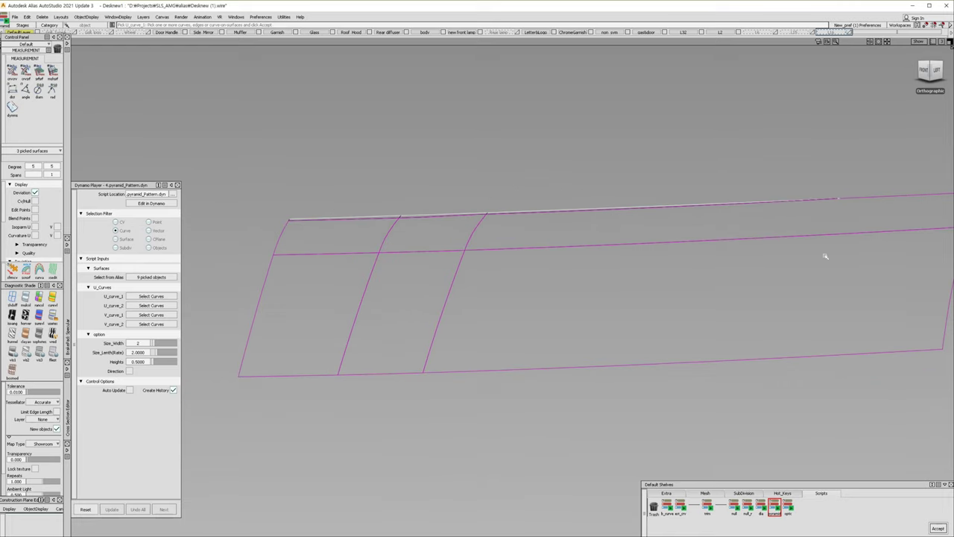
left_click(912, 195)
left_click_drag(748, 268, 720, 292, "alt+shift")
key("Return")
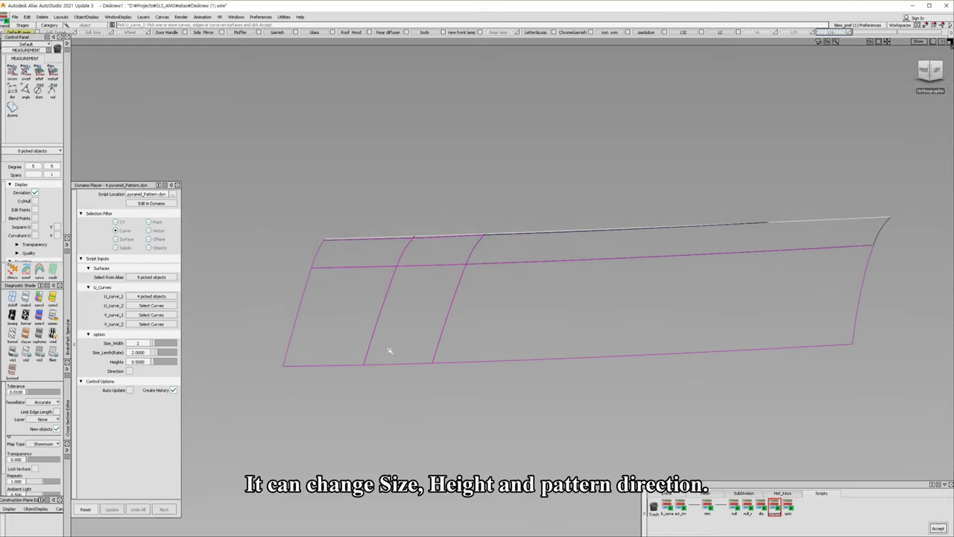
Pick the bottom edge segments as U_curve_2.
left_click(362, 365)
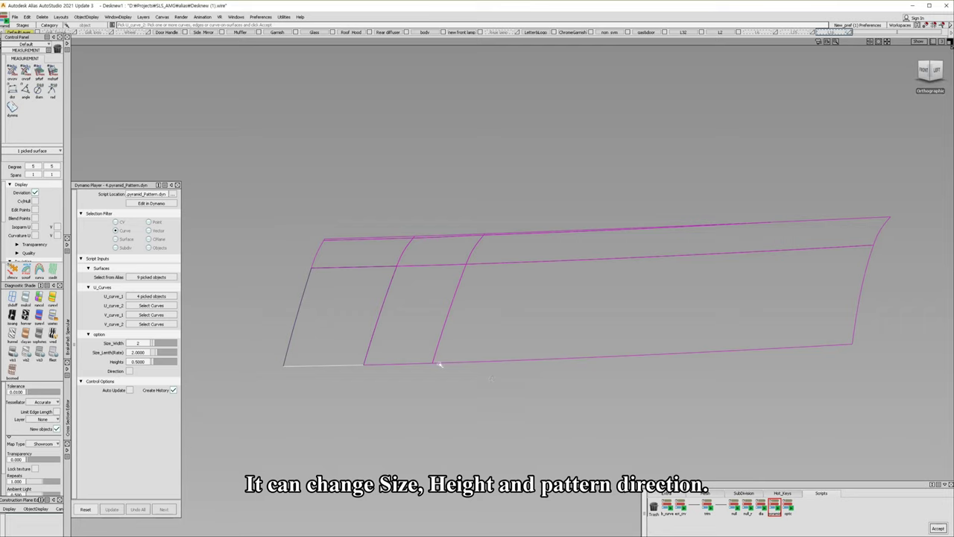
left_click(437, 363)
left_click_drag(446, 367, 461, 384, "alt+shift")
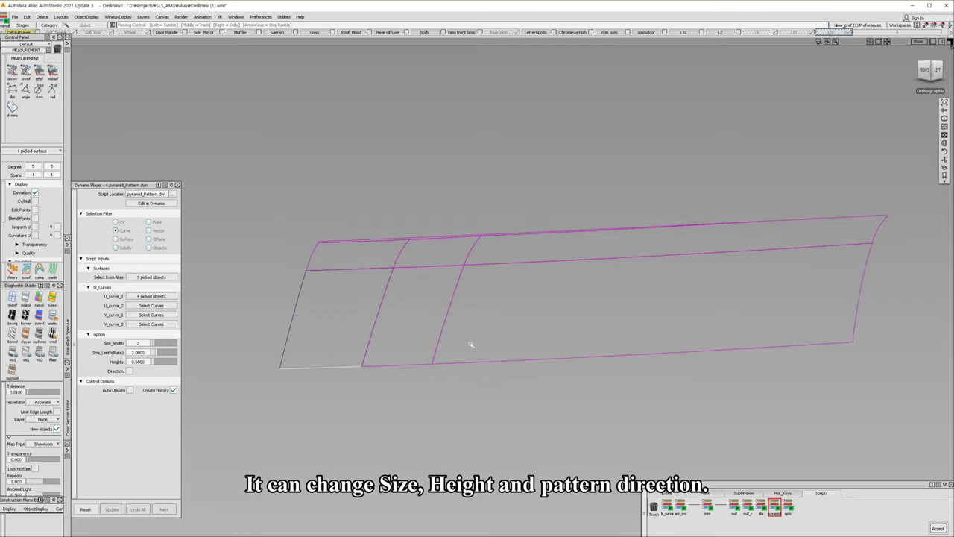
left_click(461, 385)
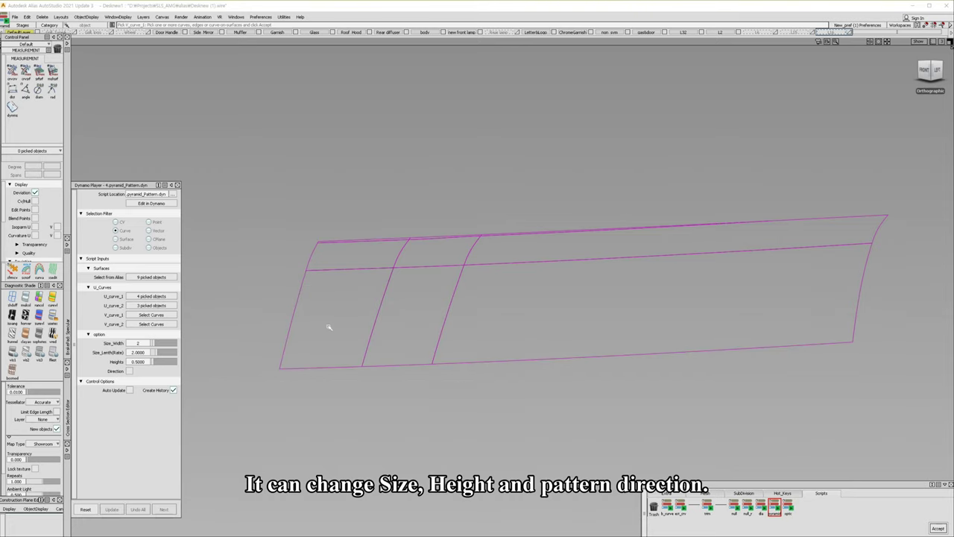
Pick the left and right side edges as V_curve_1 and V_curve_2.
scroll(321, 251, "up", 2)
scroll(319, 253, "up", 3)
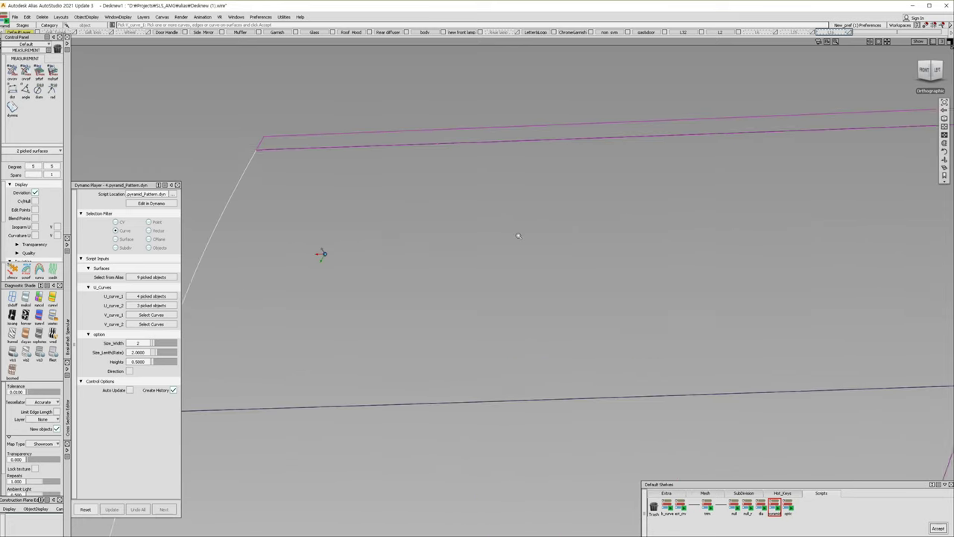
scroll(320, 254, "down", 2)
scroll(320, 254, "down", 2)
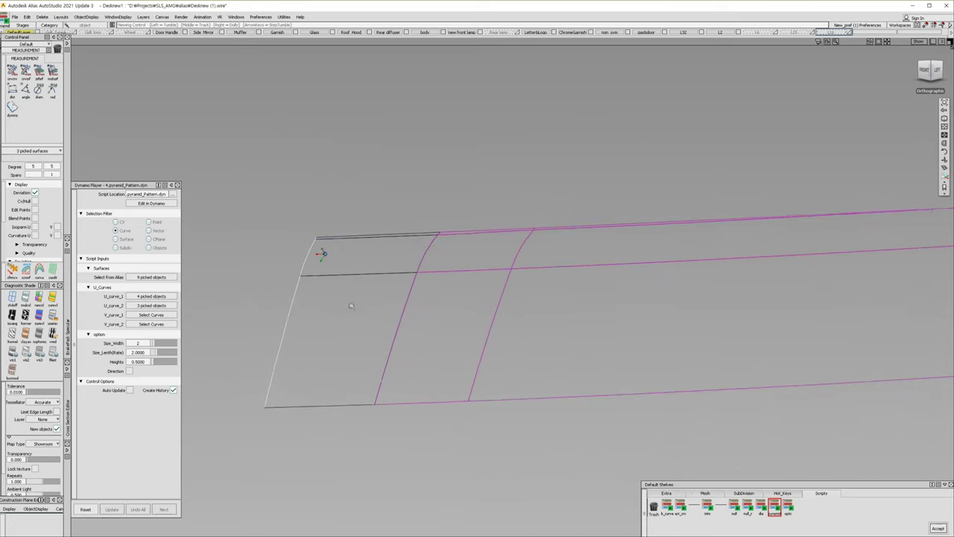
scroll(320, 253, "down", 1)
left_click(892, 294)
left_click(892, 293)
left_click(862, 238)
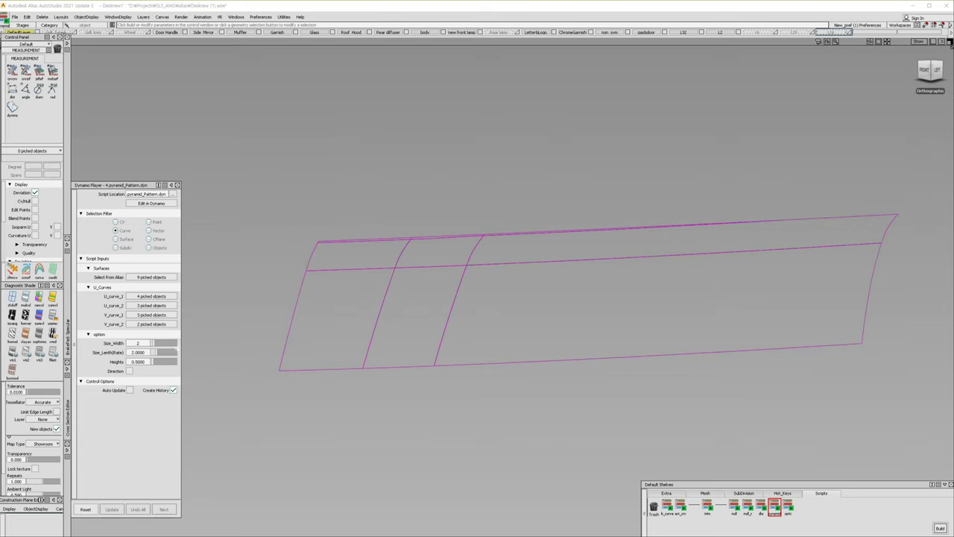
left_click(155, 344)
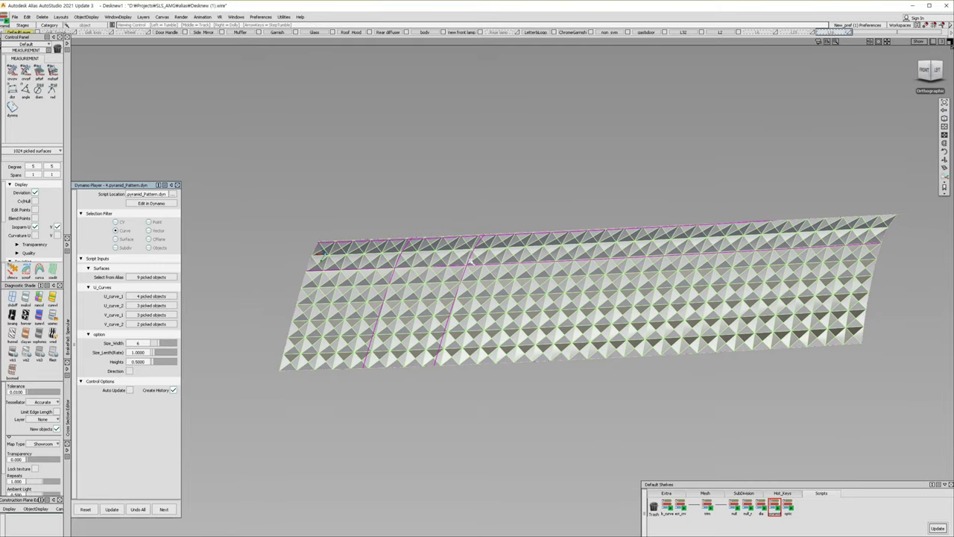
Orbit and zoom around the Size_Width 6 pyramid pattern to inspect it.
left_click_drag(482, 258, 474, 261, "alt+shift")
right_click_drag(474, 261, 470, 259, "alt+shift")
left_click_drag(469, 259, 593, 267, "alt+shift")
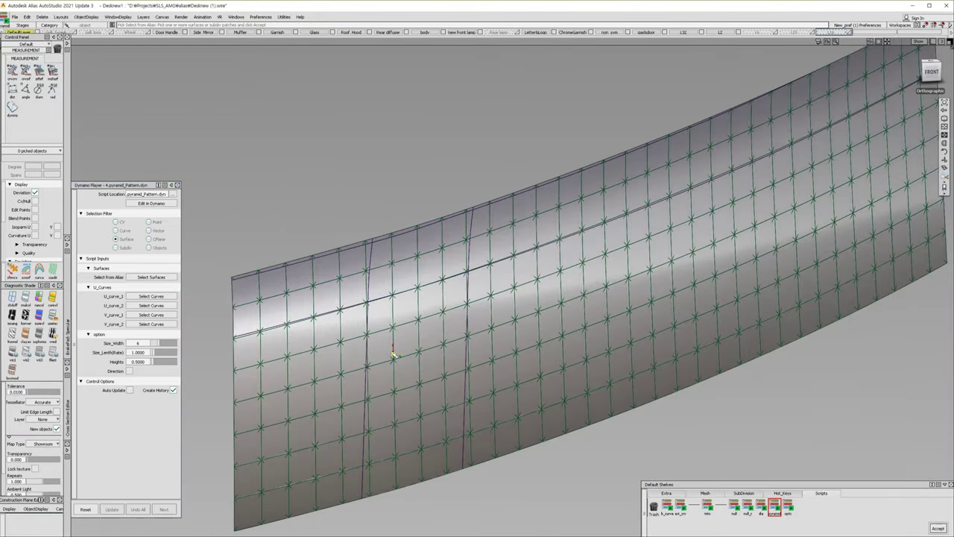
mouse_move(393, 355)
left_mouse_down("alt+shift")
mouse_move(674, 276)
mouse_move(548, 436)
left_mouse_up("alt+shift")
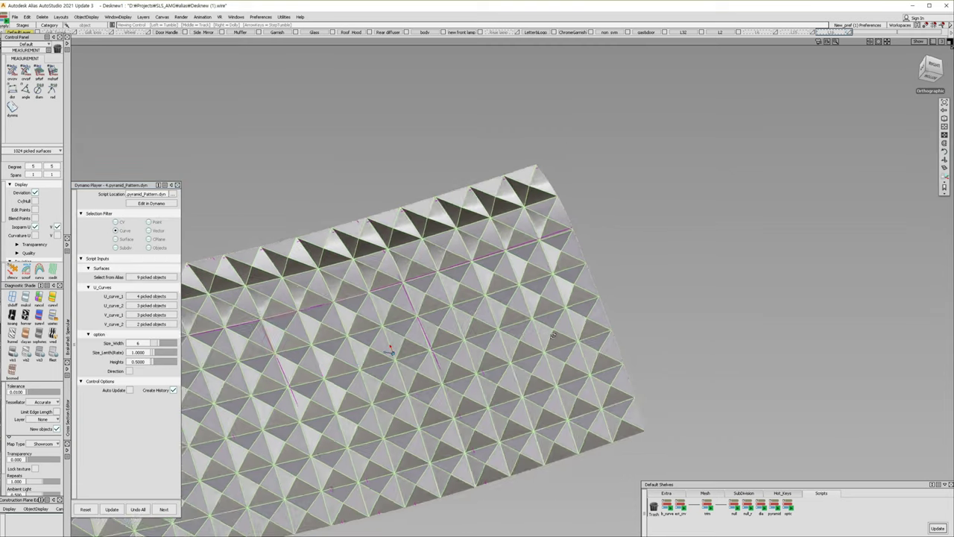
mouse_move(529, 345)
left_mouse_down("alt+shift")
mouse_move(527, 357)
mouse_move(395, 348)
left_mouse_up("alt+shift")
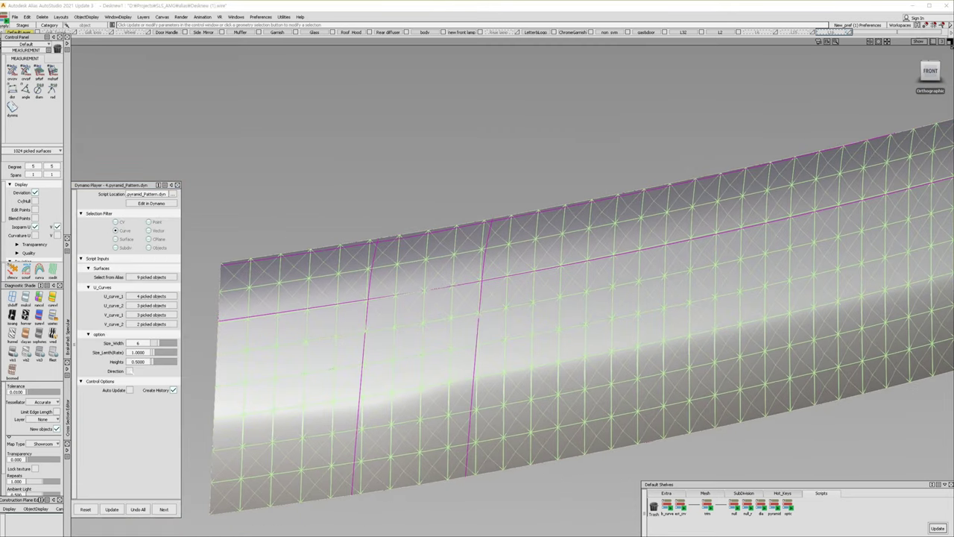
Regenerate the pyramid pattern at Size_Width 4 and length rate 2 with Direction on.
left_click_drag(394, 347, 595, 355, "alt+shift")
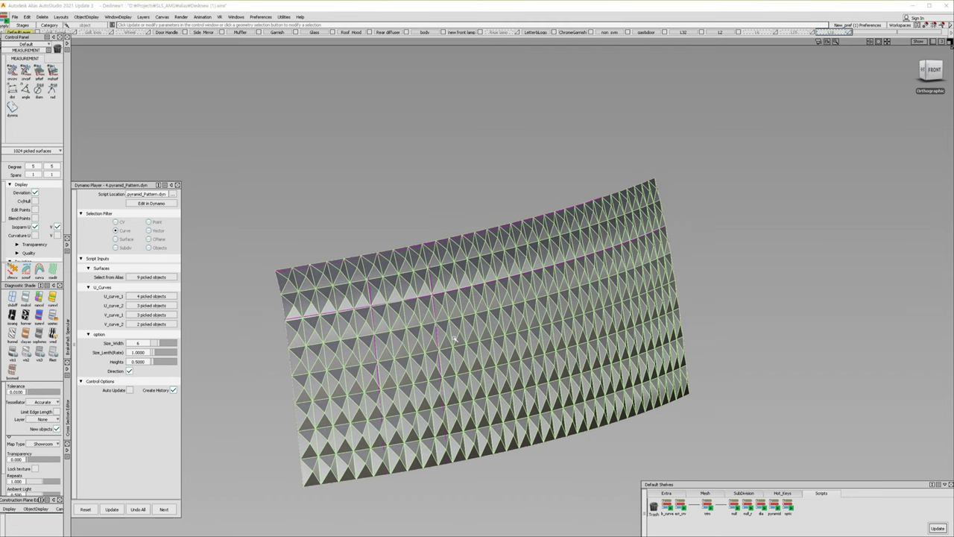
mouse_move(457, 320)
left_mouse_down("alt+shift")
mouse_move(489, 325)
mouse_move(407, 340)
mouse_move(365, 363)
mouse_move(387, 358)
left_mouse_up("alt+shift")
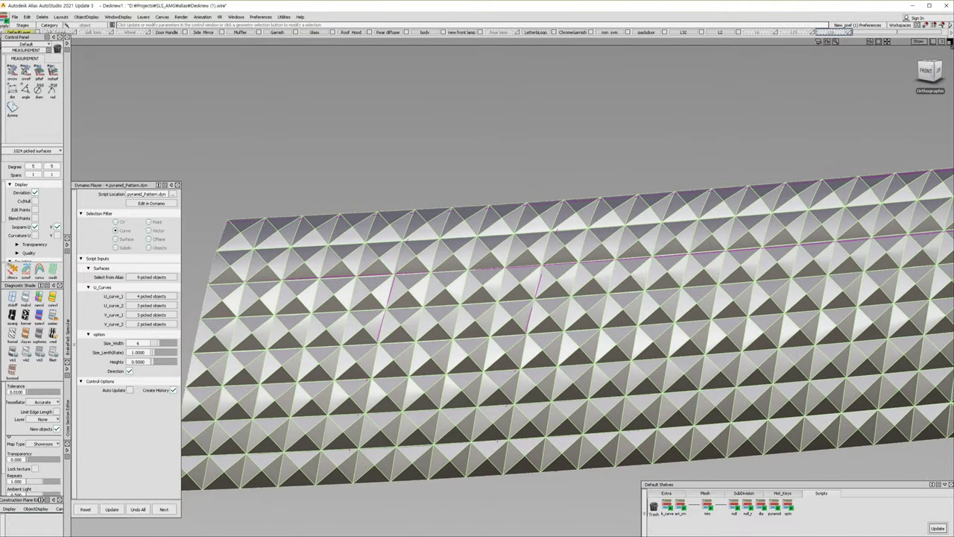
left_click(155, 352)
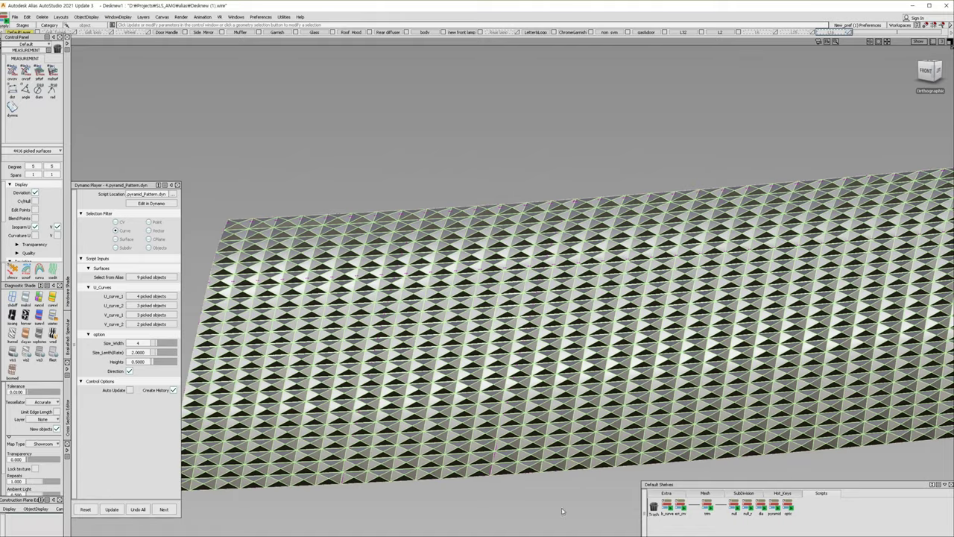
Zoom in on the pyramid pattern, pick a few facets and hide their CV hulls.
right_click_drag(497, 343, 536, 328, "alt+shift")
right_click_drag(604, 350, 600, 339, "alt+shift")
key("Escape")
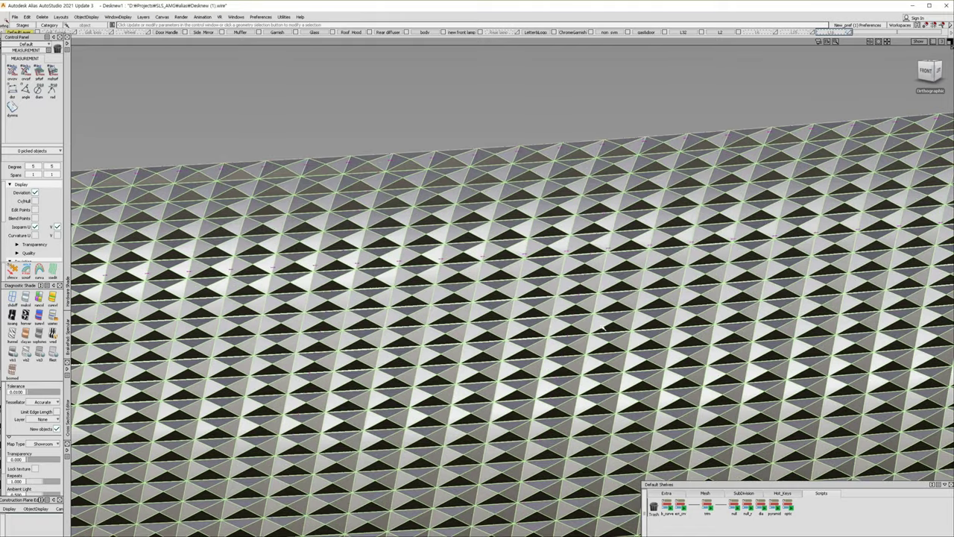
left_click_drag(600, 339, 595, 325, "alt+shift")
right_click_drag(647, 320, 604, 298, "alt+shift")
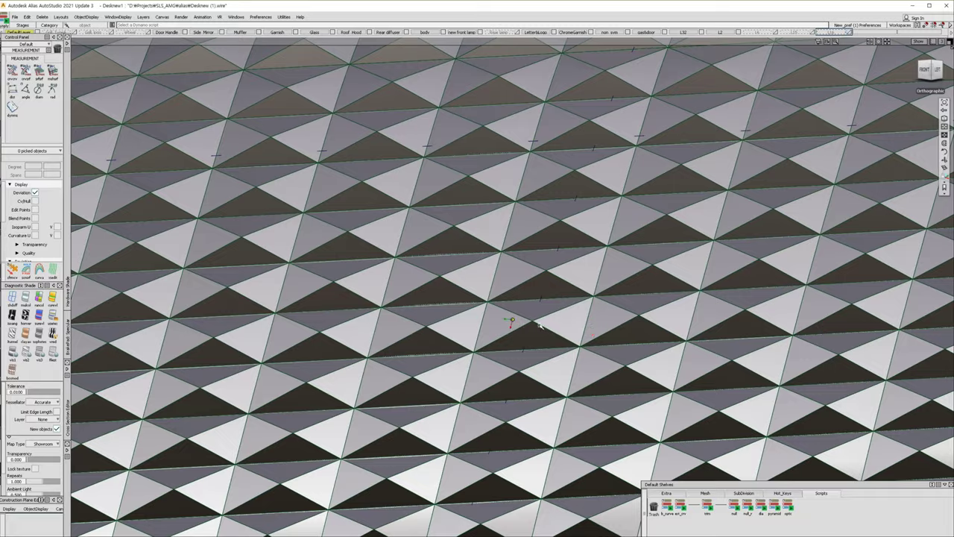
right_click_drag(538, 324, 441, 336, "alt+shift")
left_click(507, 335)
left_click(586, 313)
left_click(566, 363)
right_click_drag(566, 363, 462, 388, "alt+shift")
left_click_drag(462, 387, 340, 416, "alt+shift")
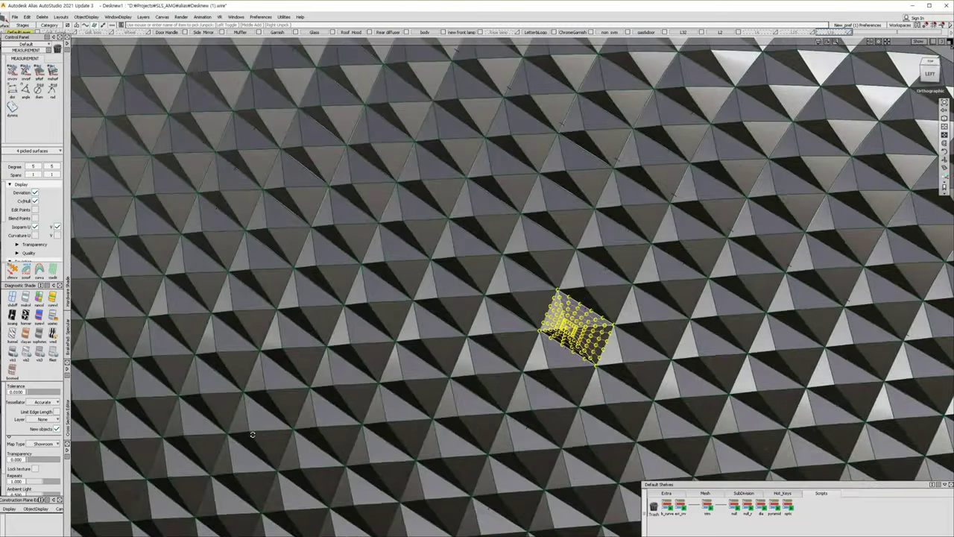
key("ctrl+h")
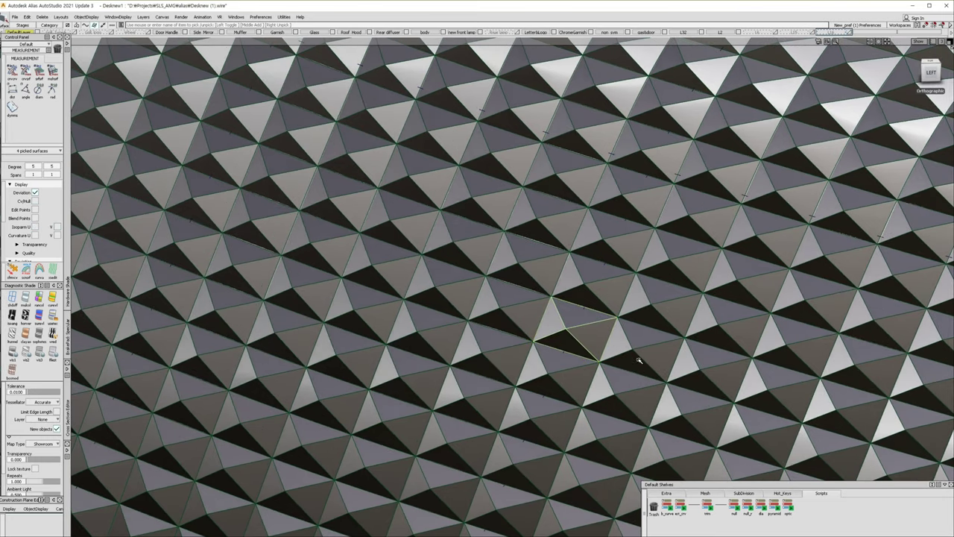
Pick all 4416 pyramid surfaces and delete them.
left_click(633, 345)
left_click(652, 335)
left_click(663, 362)
left_click(630, 365)
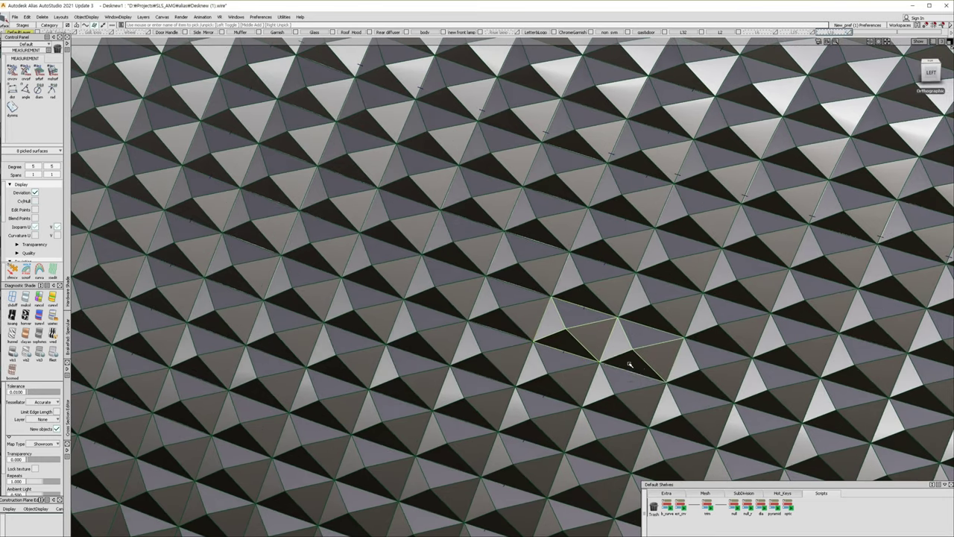
right_click_drag(630, 365, 604, 347, "alt+shift")
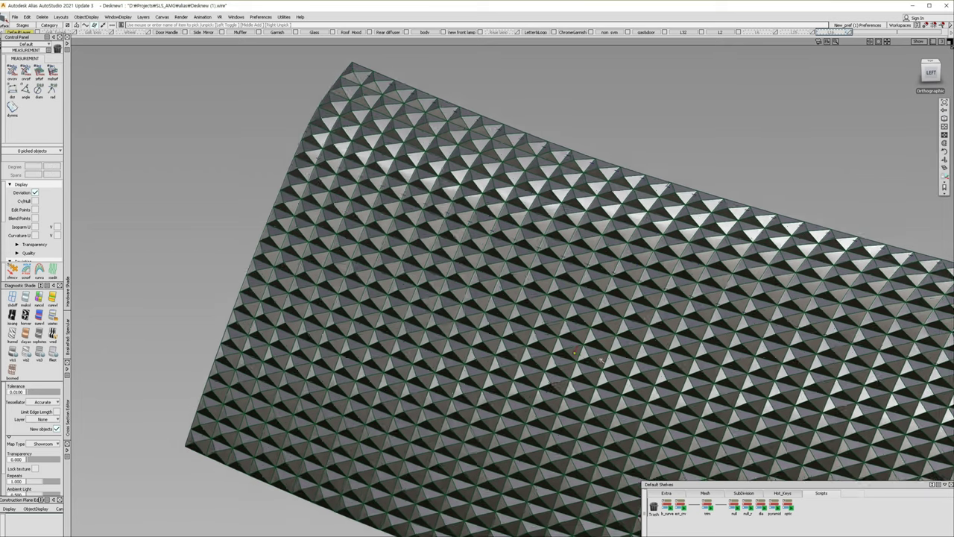
right_click_drag(604, 347, 585, 380, "alt+shift")
left_click_drag(585, 380, 593, 371, "ctrl+shift")
key("Delete")
Confirm the pyramid deletion and feed the nine lamp surfaces to the optic script.
key("Return")
right_click_drag(612, 345, 555, 371, "alt+shift")
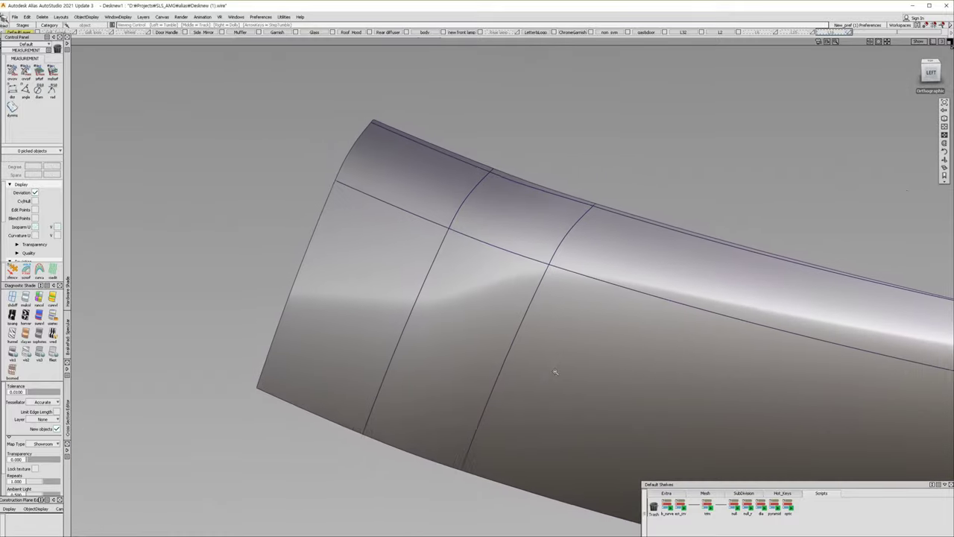
left_click_drag(555, 371, 703, 375, "alt+shift")
key("F8")
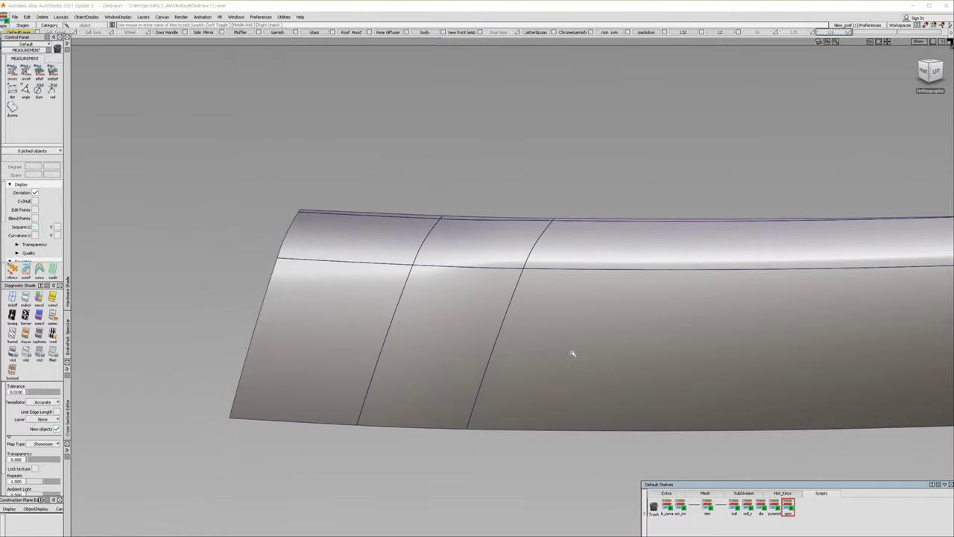
mouse_move(574, 351)
left_mouse_down("alt+shift")
mouse_move(511, 372)
mouse_move(616, 355)
mouse_move(547, 330)
left_mouse_up("alt+shift")
left_click(360, 247)
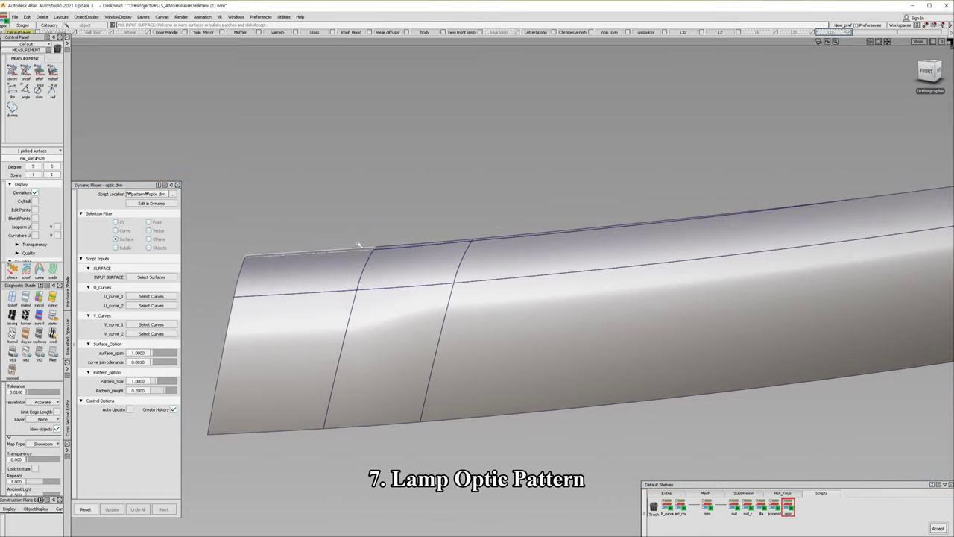
left_click_drag(318, 232, 426, 321)
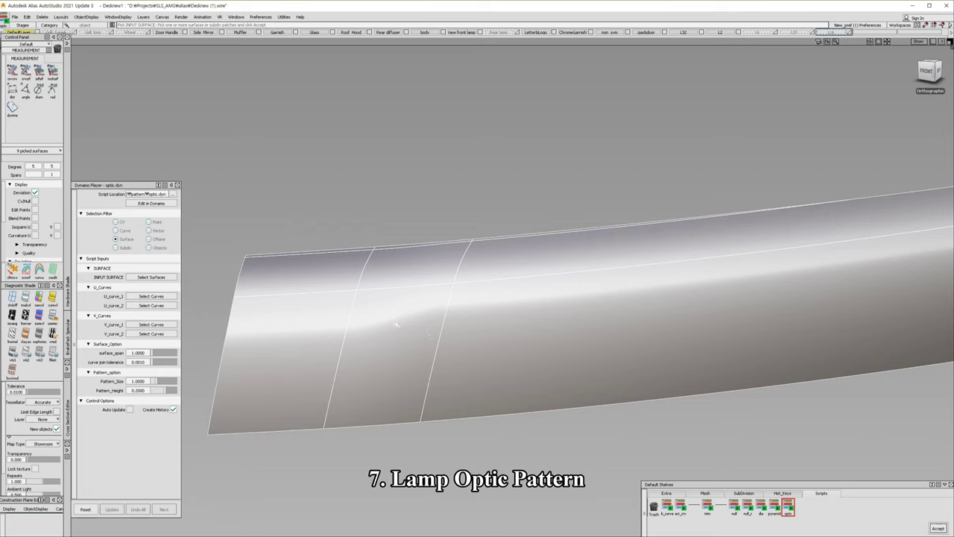
key("Return")
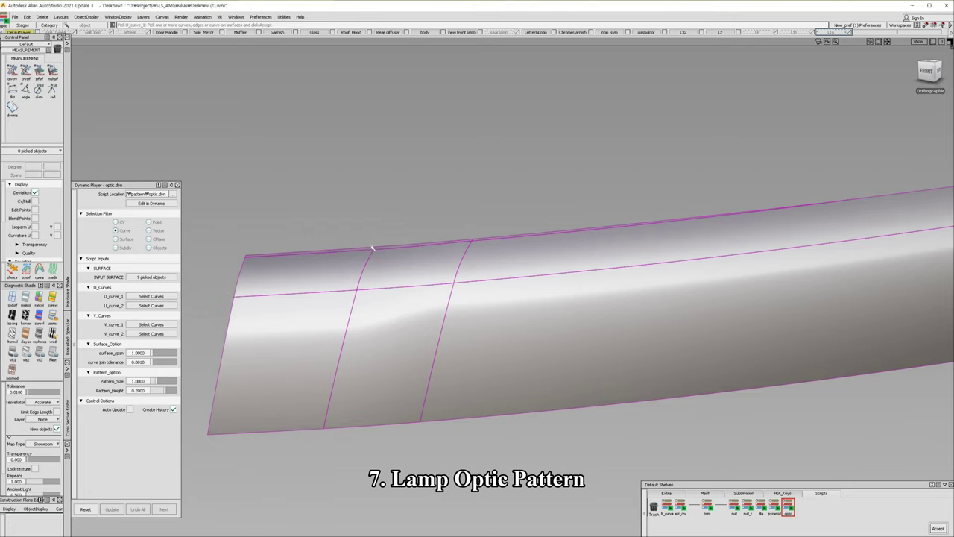
Pick the top edge segments as U_curve_1.
left_click(448, 243)
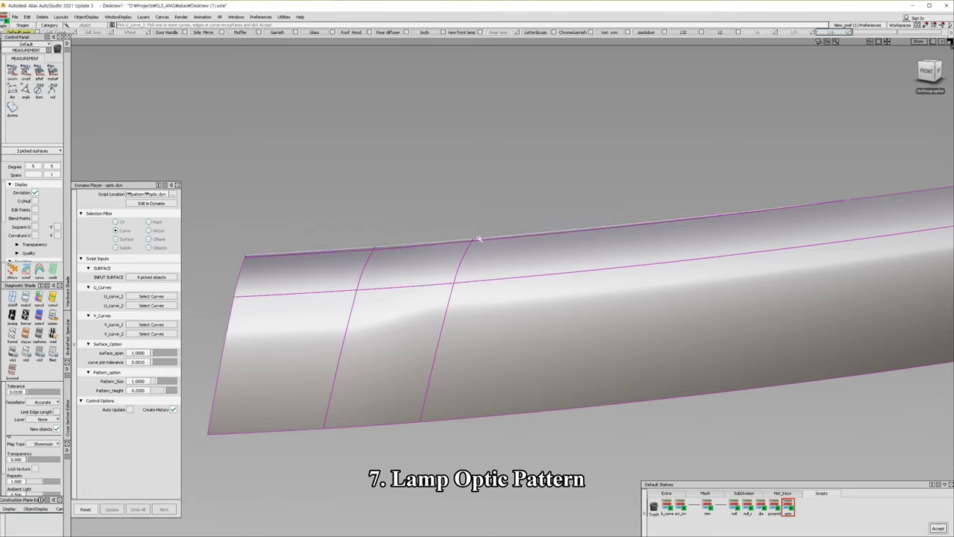
scroll(478, 238, "down", 2)
left_click(845, 214)
left_click(845, 214)
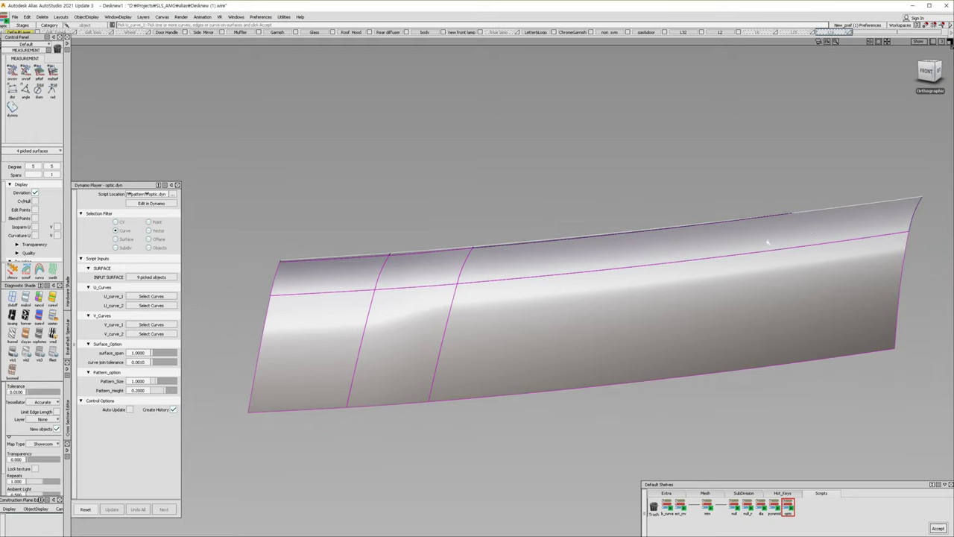
key("Return")
Pick the bottom edges as U_curve_2, unpicking a wrongly chosen right edge.
left_click(480, 394)
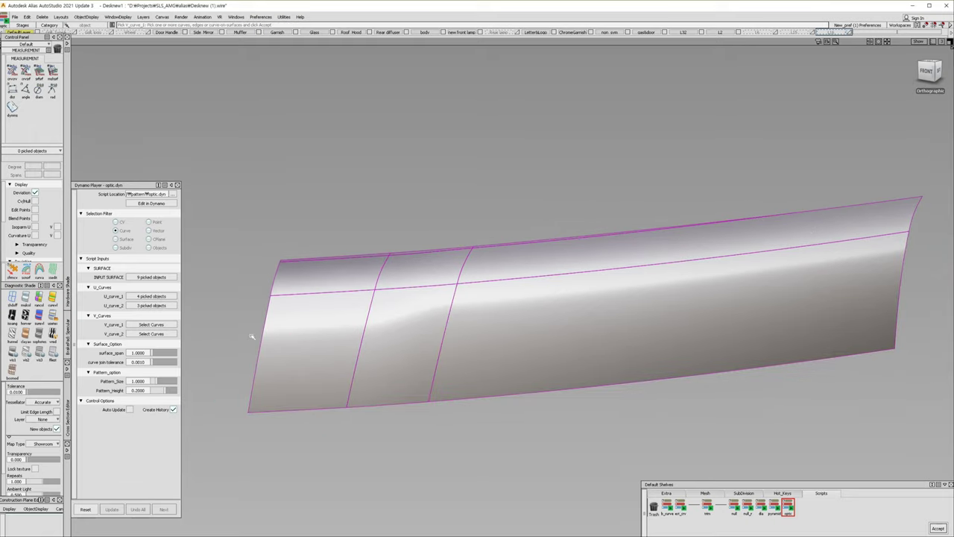
scroll(283, 277, "up", 5)
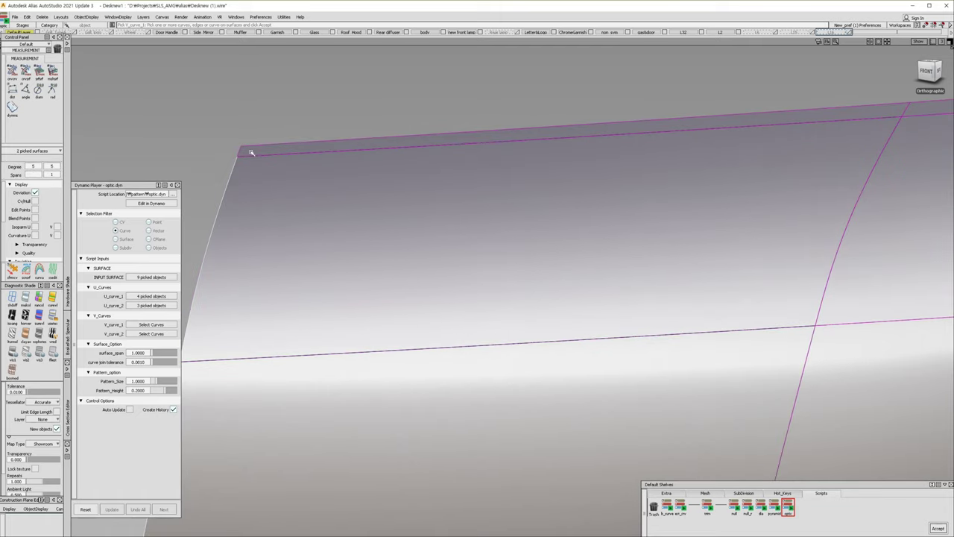
scroll(276, 281, "down", 5)
middle_click_drag(626, 284, 512, 304, "alt+shift")
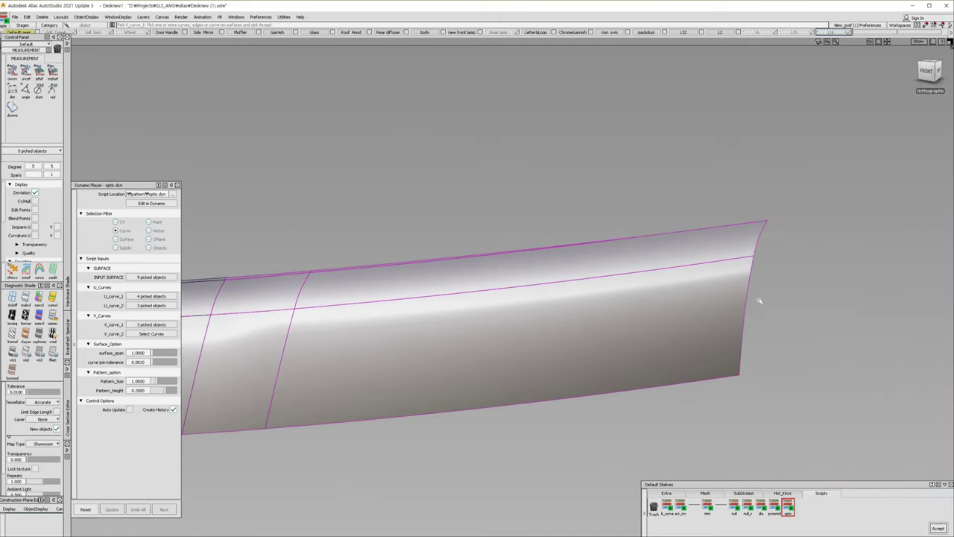
left_click(628, 306, "shift")
middle_click_drag(627, 306, 555, 250, "alt+shift")
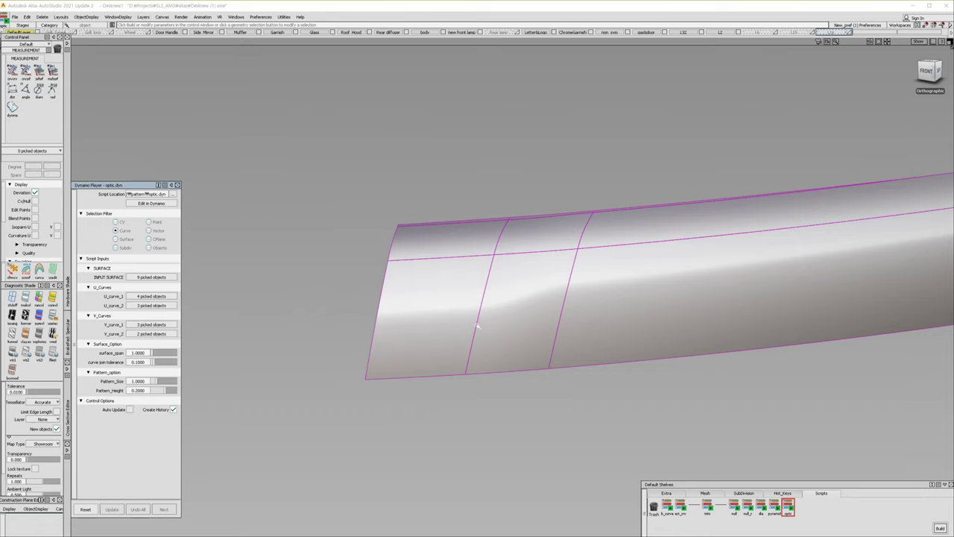
left_click_drag(477, 325, 620, 315, "alt+shift")
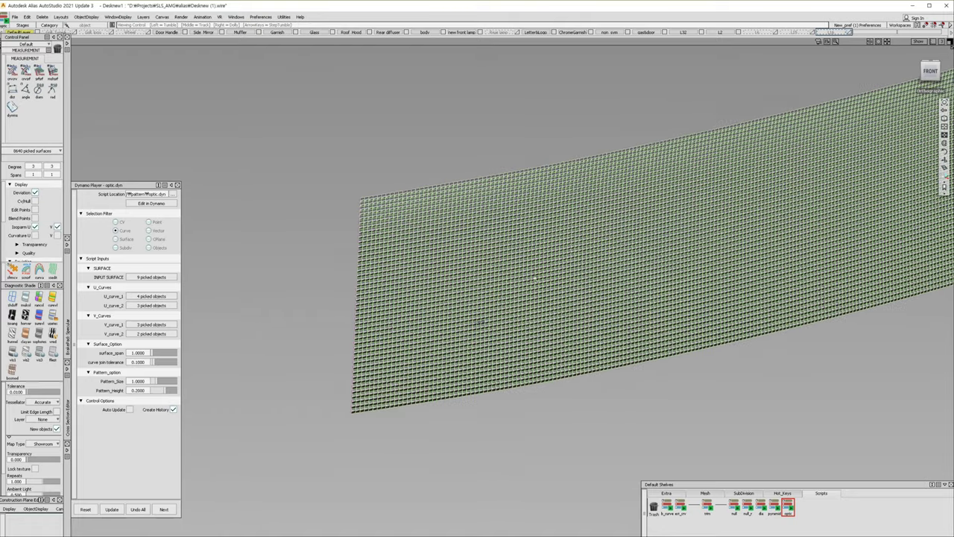
Zoom in and rotate to inspect the generated optic pattern cells.
right_click_drag(417, 314, 590, 254, "alt+shift")
mouse_move(588, 255)
left_mouse_down("alt+shift")
mouse_move(685, 340)
mouse_move(517, 225)
left_mouse_up("alt+shift")
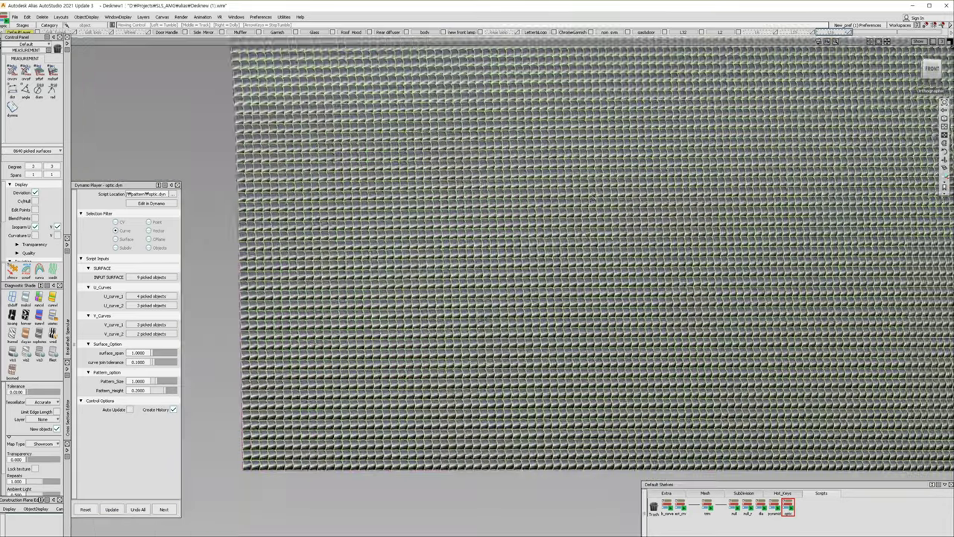
mouse_move(591, 199)
left_mouse_down("alt+shift")
mouse_move(596, 270)
mouse_move(348, 357)
mouse_move(668, 225)
left_mouse_up("alt+shift")
mouse_move(734, 237)
right_mouse_down("alt+shift")
mouse_move(660, 220)
mouse_move(702, 259)
right_mouse_up("alt+shift")
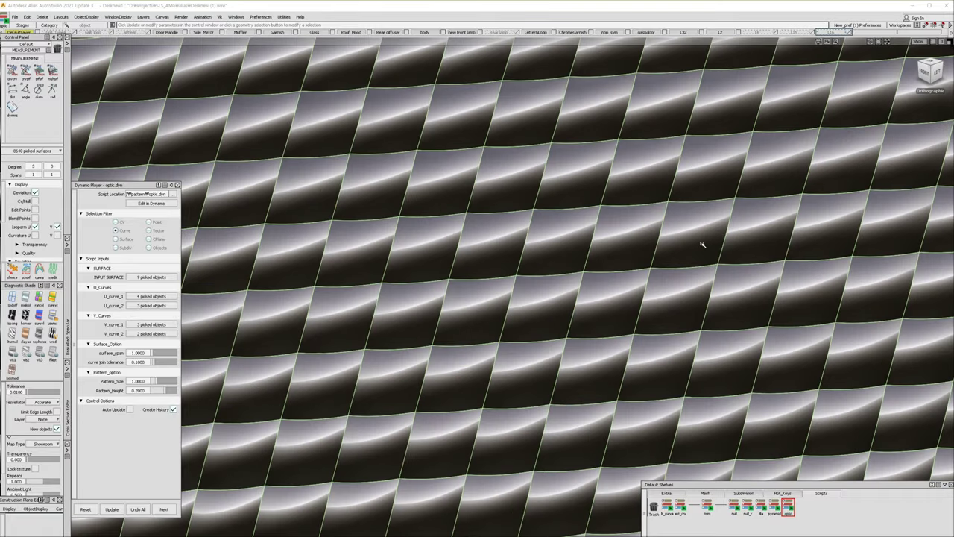
Reopen the optic script settings by querying construction history on a pattern cell.
key("Escape")
right_click_drag(633, 240, 691, 234, "ctrl+shift")
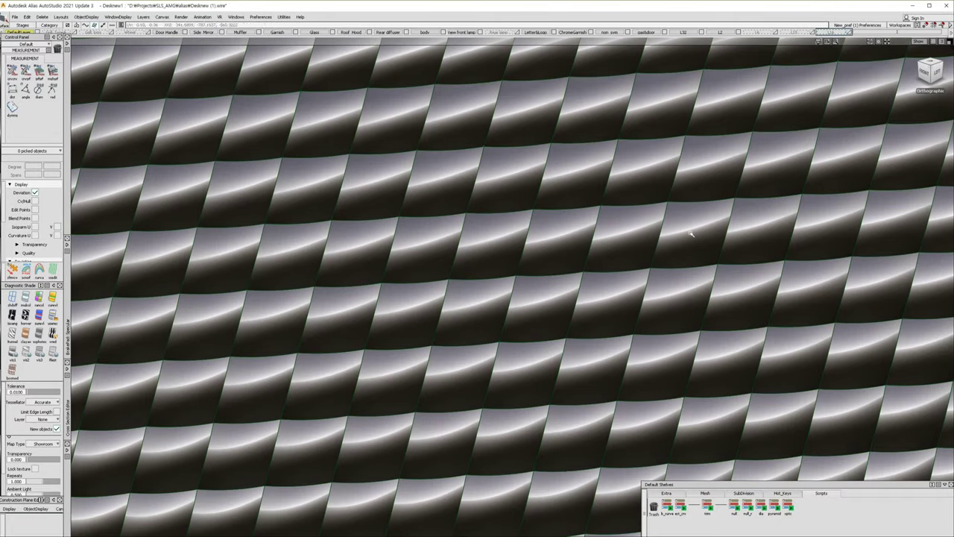
left_click(668, 237)
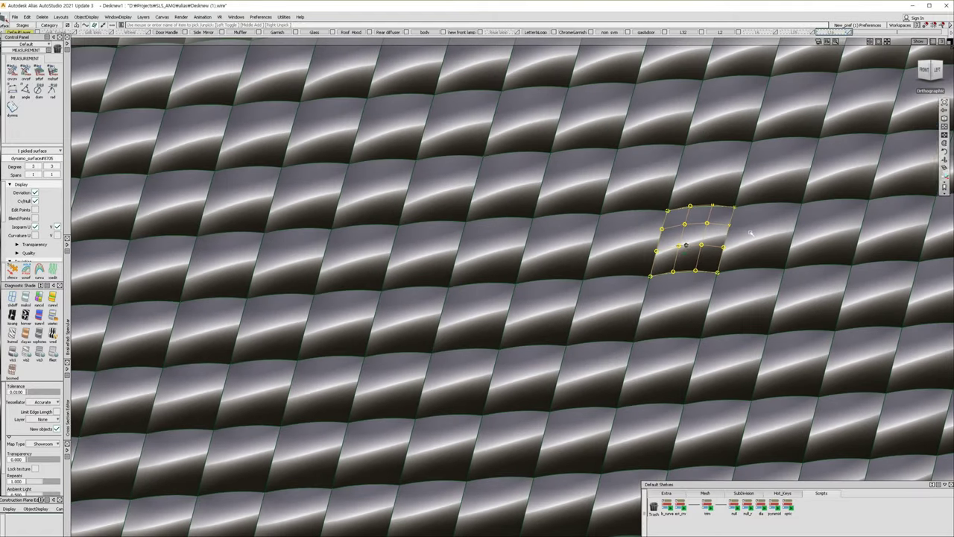
left_click(751, 236)
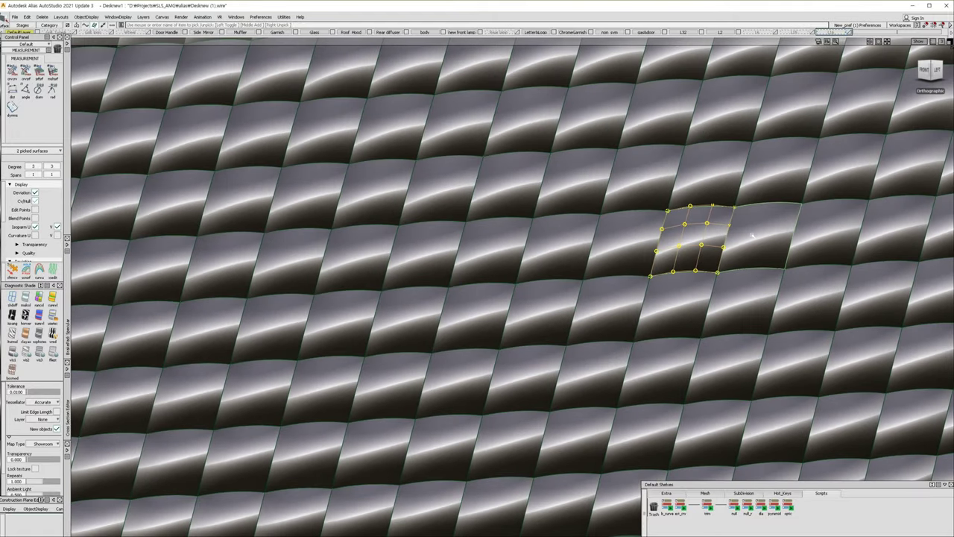
right_click_drag(742, 229, 741, 301, "ctrl+shift")
key("q")
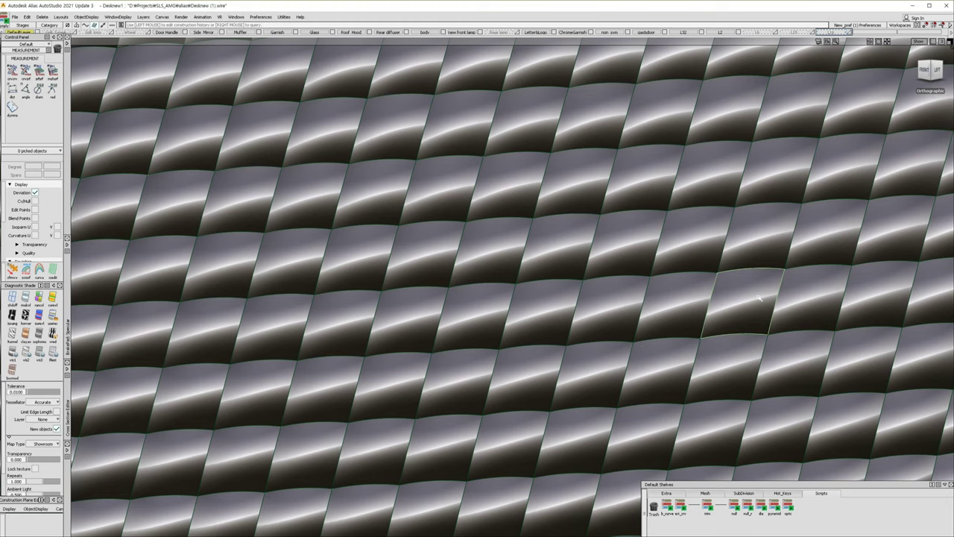
left_click(758, 298)
right_click_drag(675, 314, 681, 216, "alt+shift")
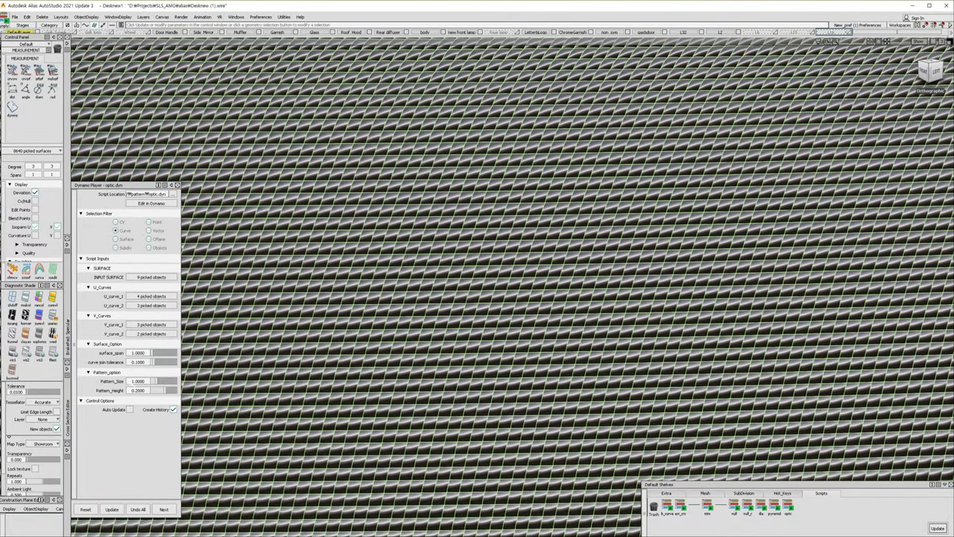
Regenerate the optic pattern with Pattern_Size 2.0 and review it from the Front view.
left_click(139, 381)
type("2.0000")
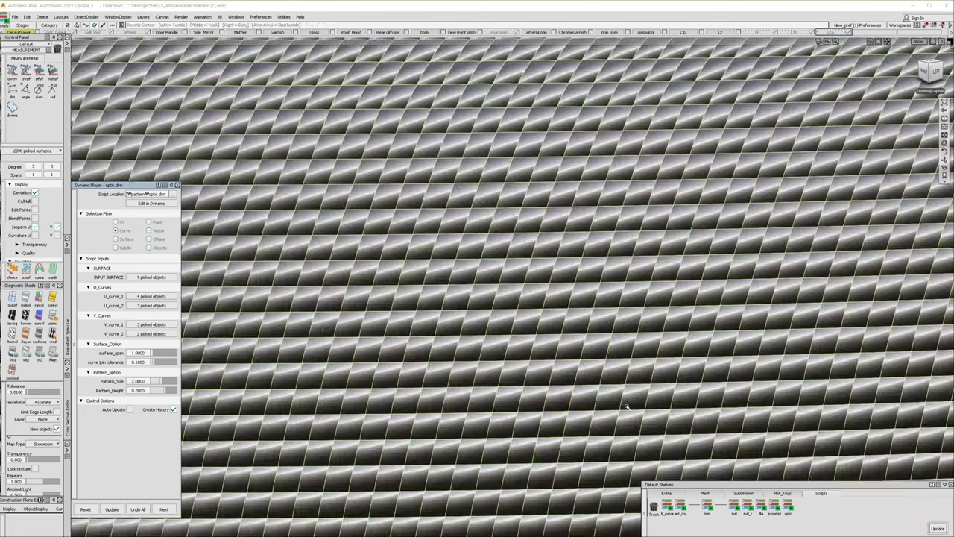
right_click_drag(616, 411, 629, 389, "alt+shift")
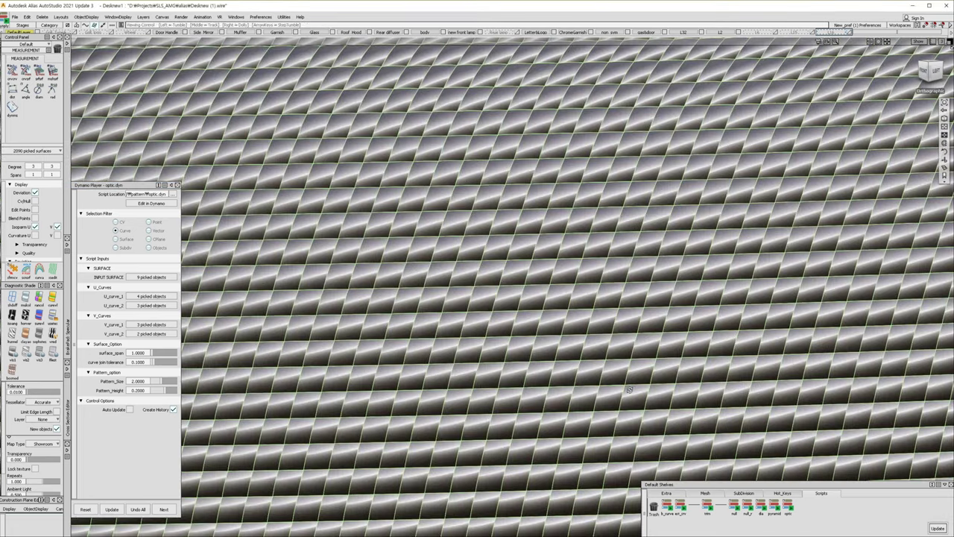
right_click_drag(643, 385, 553, 455, "alt+shift")
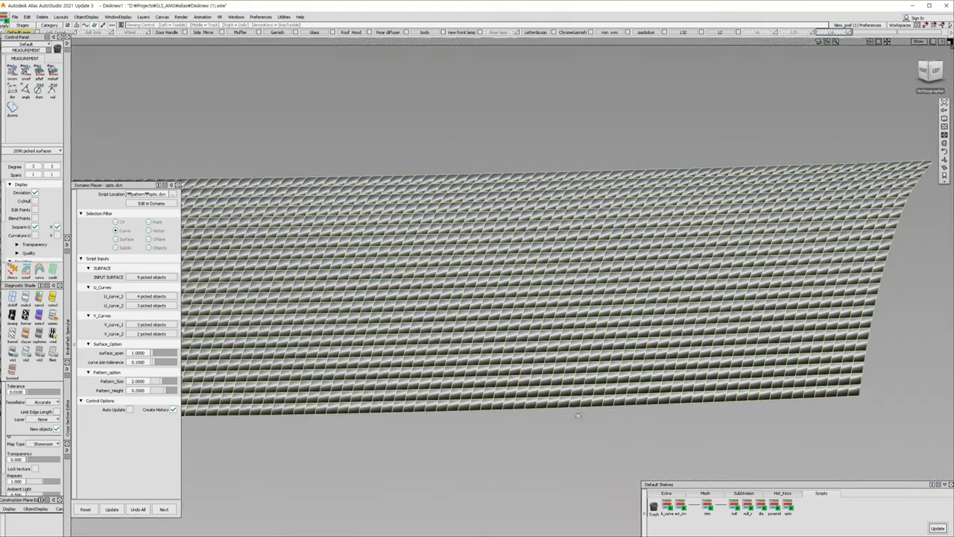
left_click_drag(610, 322, 801, 220, "alt+shift")
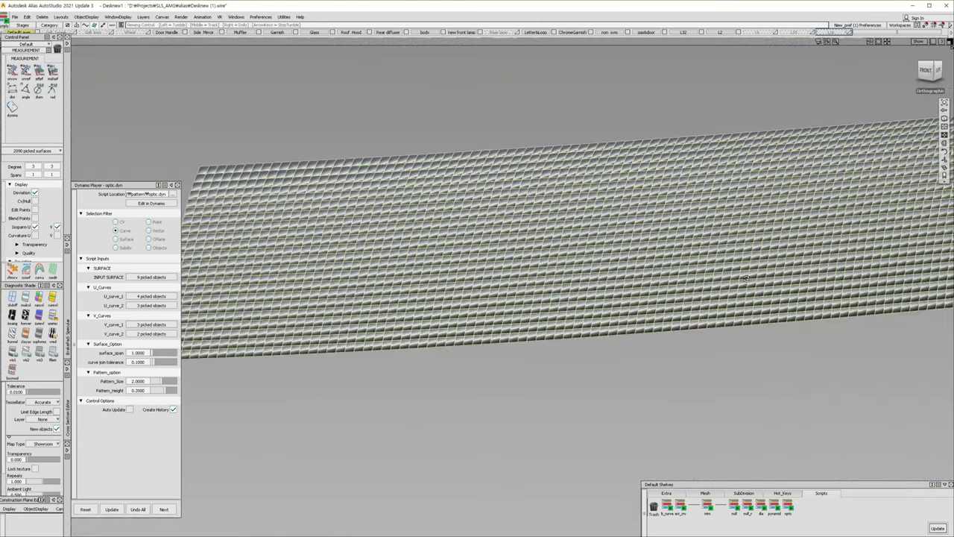
left_click(927, 69)
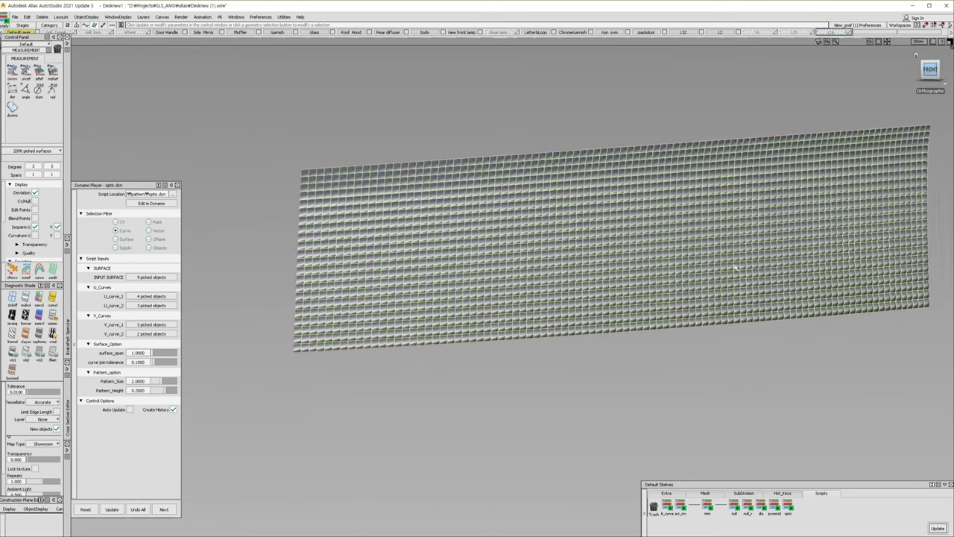
mouse_move(479, 248)
left_mouse_down("alt+shift")
mouse_move(573, 260)
mouse_move(798, 208)
mouse_move(585, 251)
mouse_move(619, 238)
left_mouse_up("alt+shift")
left_click(586, 252)
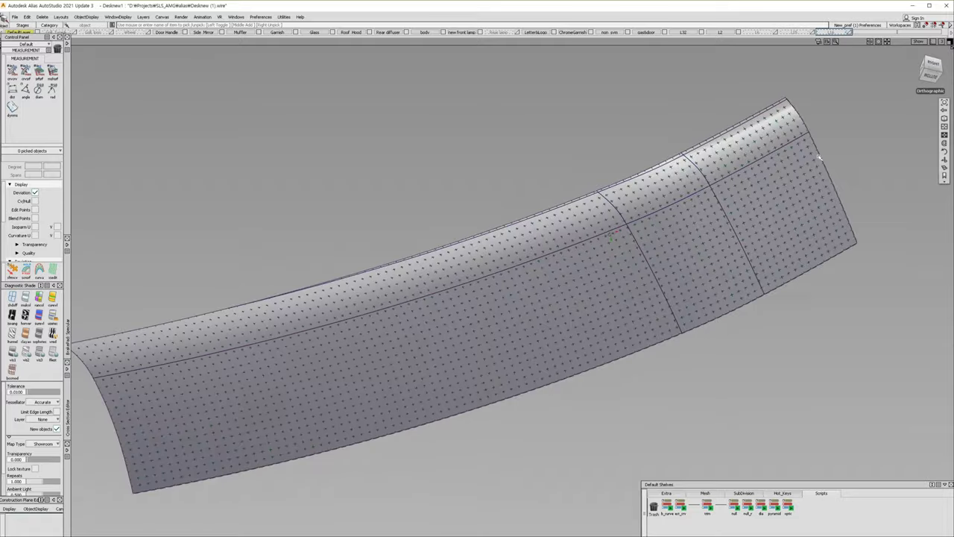
In Front view, draw a rectangle of four edit-point curves framing the optic pattern.
right_click_drag(618, 238, 652, 212, "alt+shift")
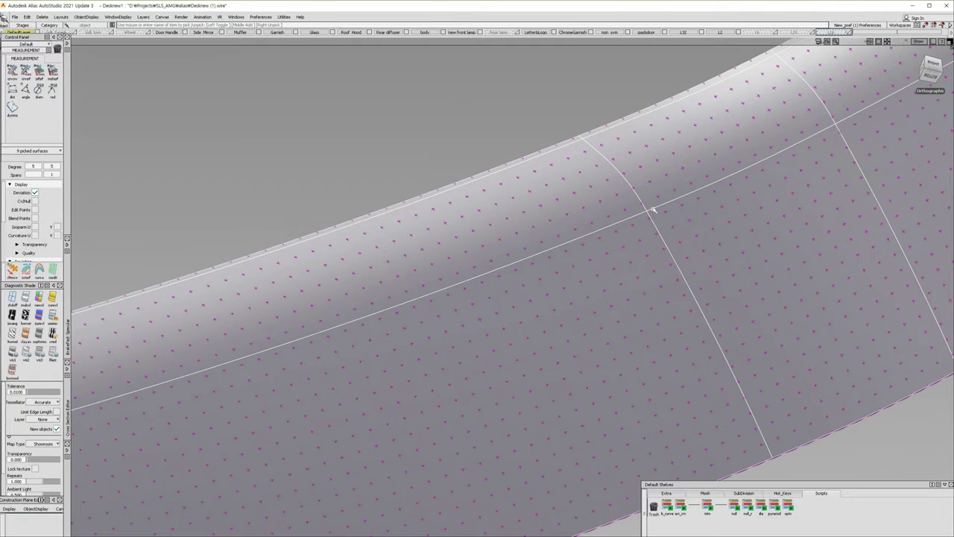
key("ctrl+shift+n")
left_click(928, 71)
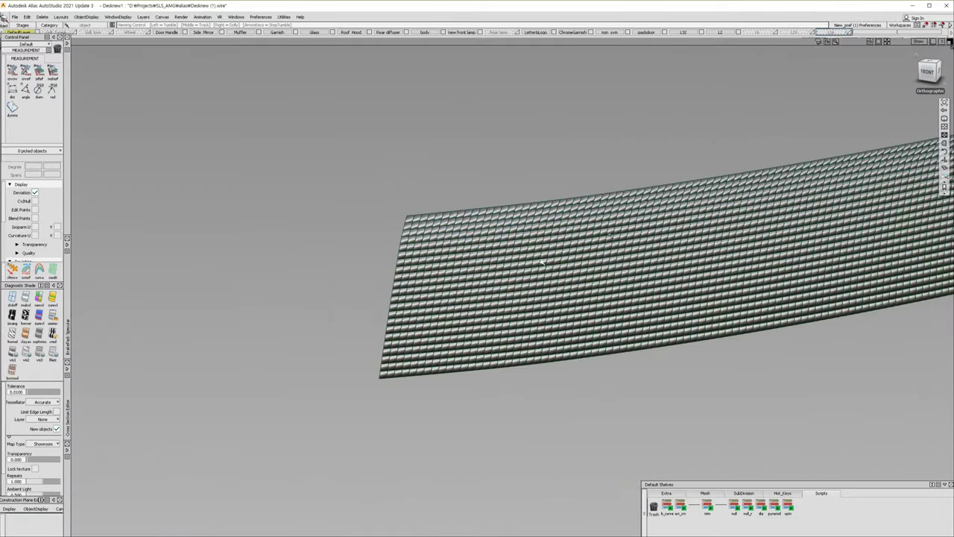
left_click(927, 69)
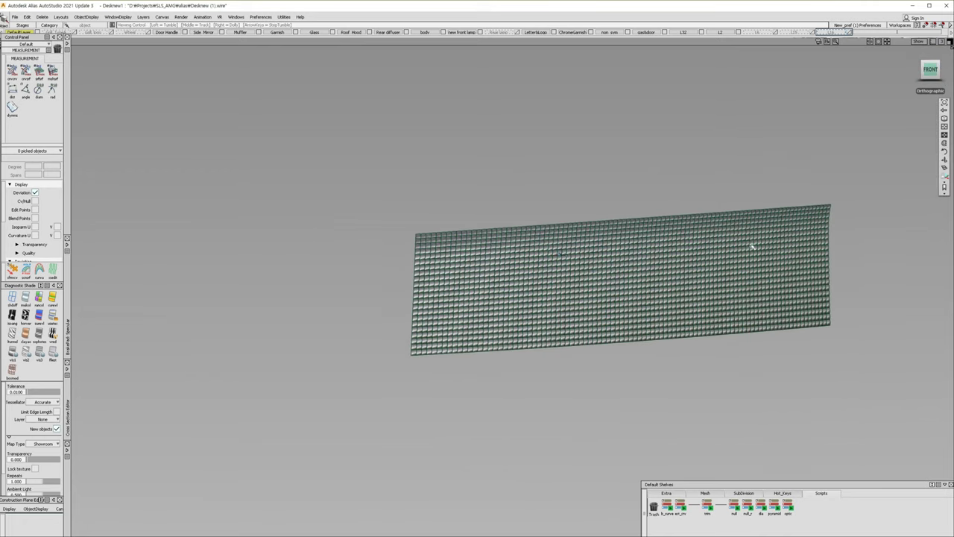
key("e")
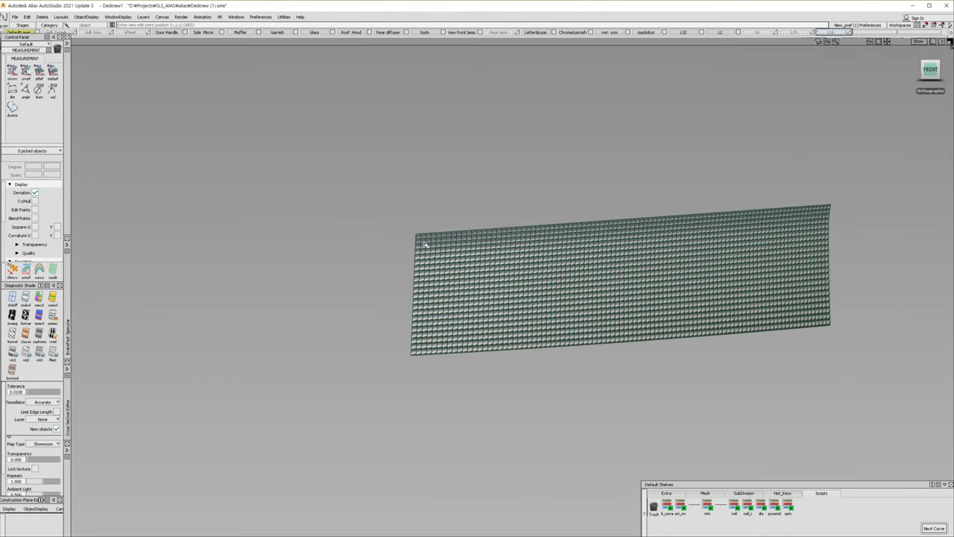
left_click(811, 224)
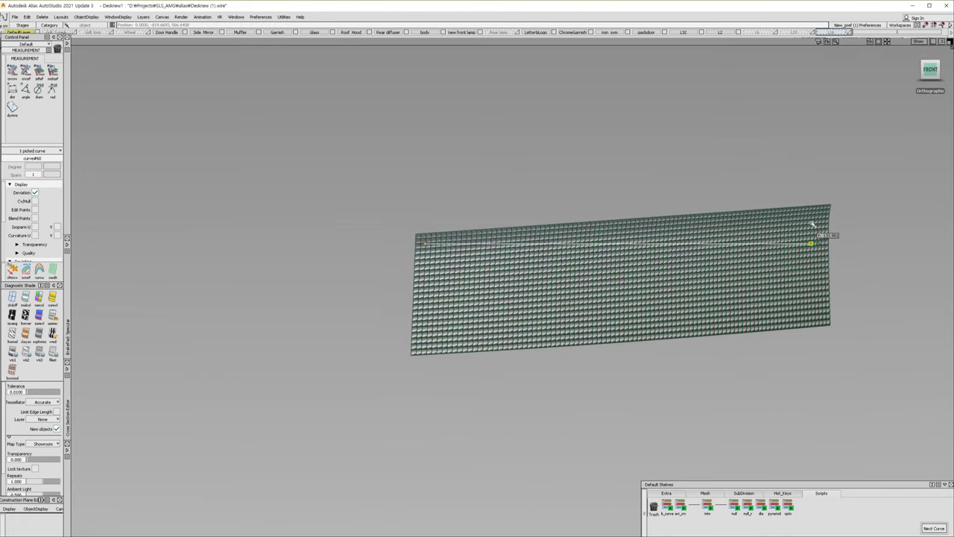
left_click_drag(816, 221, 817, 316)
left_click(425, 341)
left_click(424, 243)
right_click_drag(395, 207, 391, 246, "ctrl+shift")
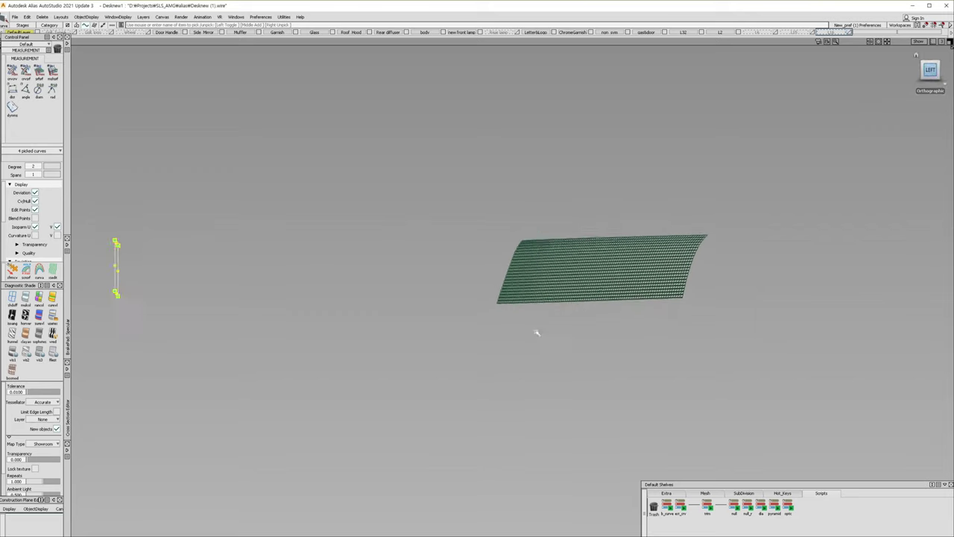
left_click_drag(666, 335, 575, 368, "alt+shift")
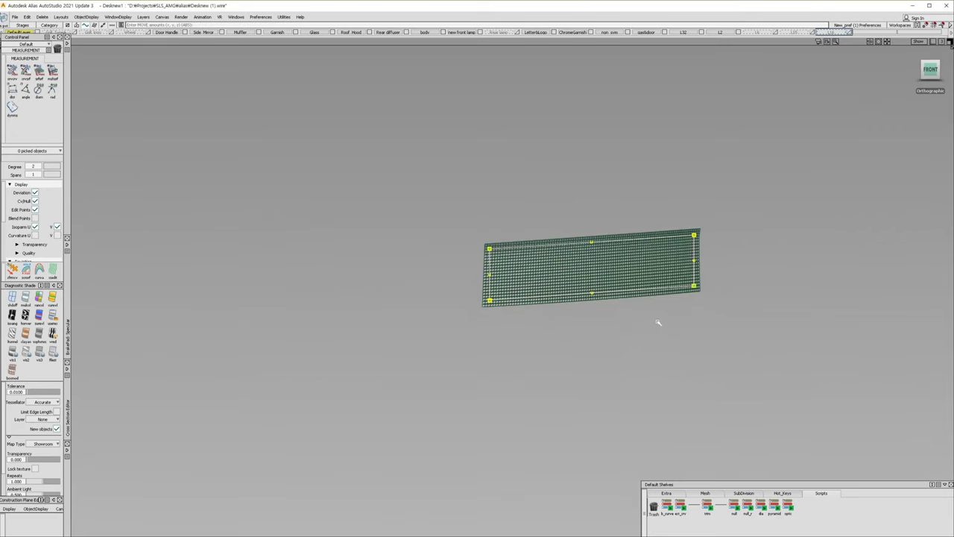
right_click_drag(648, 321, 741, 324, "ctrl+shift")
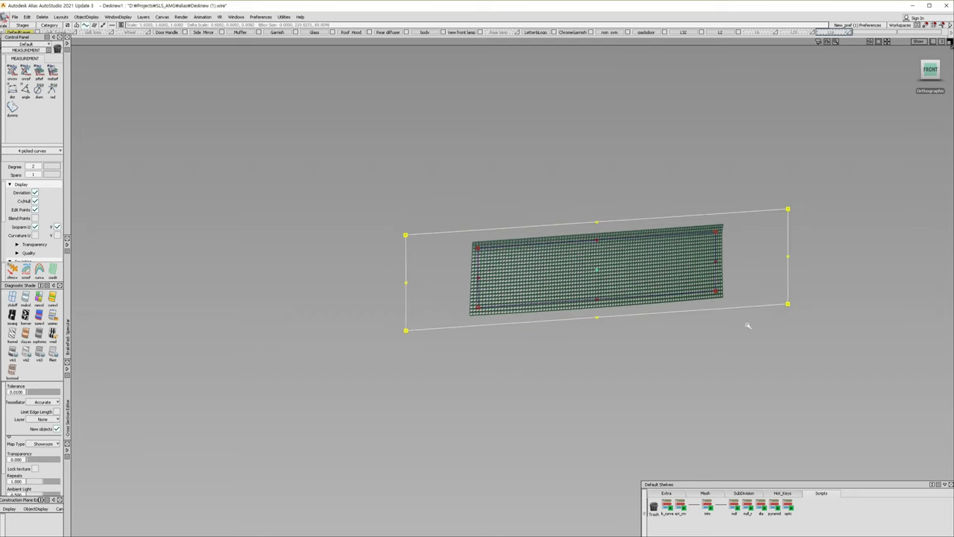
Build a square panel from the boundary curves and trim the inner rectangle out as a window.
key("s")
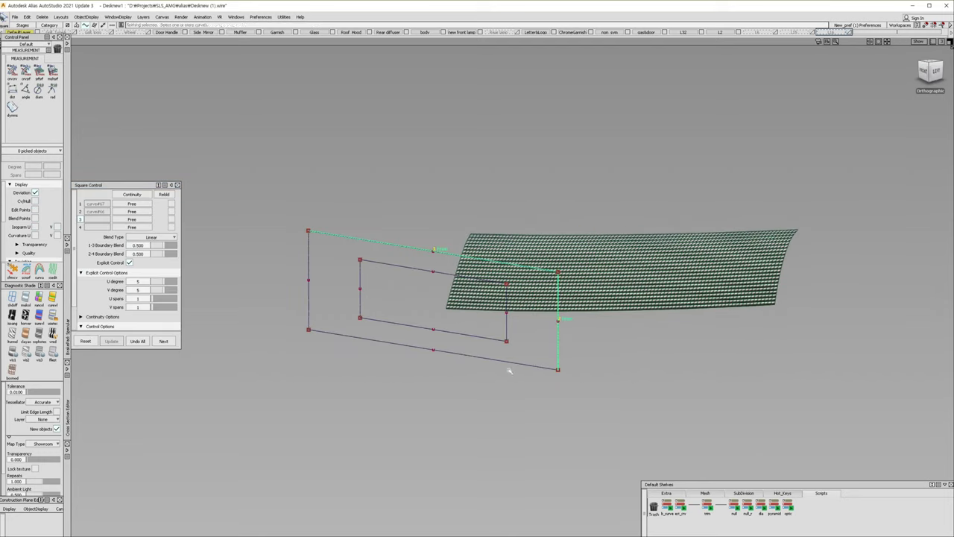
left_click(507, 362)
key("p")
left_click(671, 228)
left_click(638, 257)
left_click(666, 277)
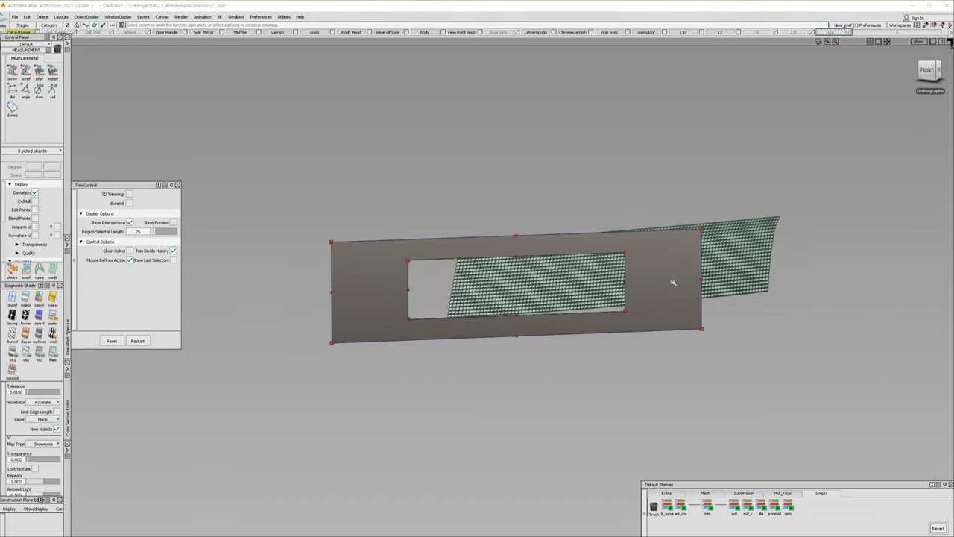
right_click_drag(319, 213, 510, 296, "ctrl+shift")
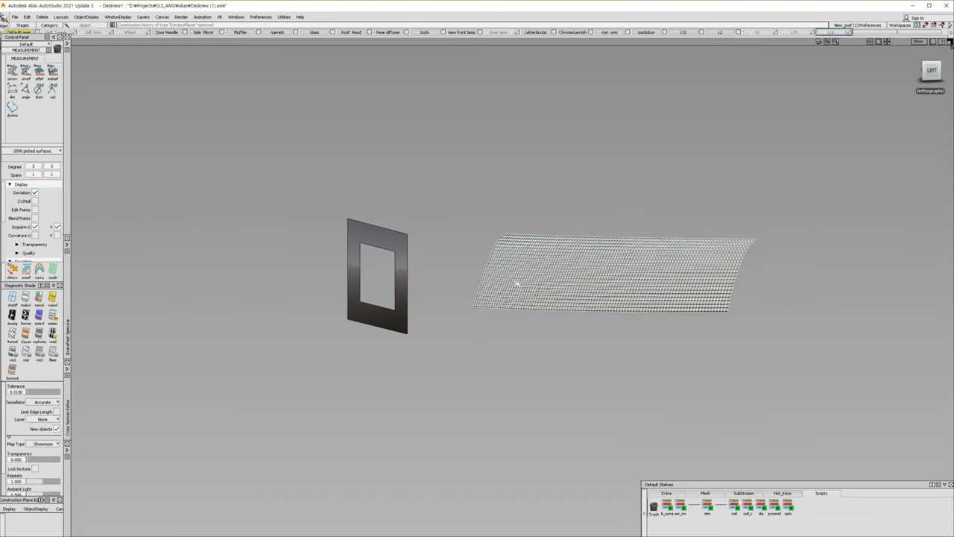
Offset the framed panel 500 from its original position to form the box housing.
left_click(510, 296)
right_click_drag(510, 296, 542, 301, "ctrl+shift")
mouse_move(541, 302)
left_mouse_down("ctrl+shift")
mouse_move(426, 238)
mouse_move(447, 256)
left_mouse_up("ctrl+shift")
left_click(312, 246)
left_click(302, 277)
left_click(149, 211)
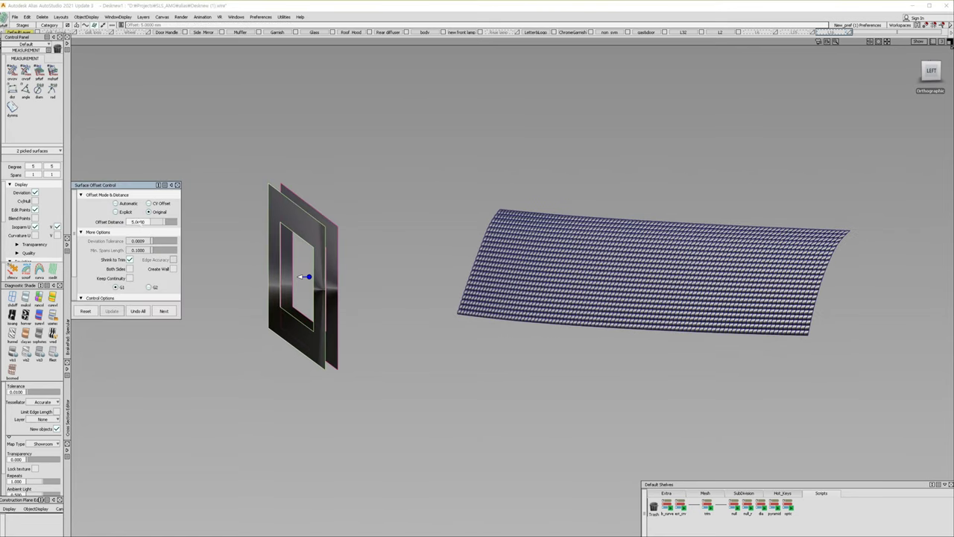
type("500")
key("Return")
mouse_move(308, 277)
left_mouse_down("ctrl+shift")
mouse_move(717, 268)
mouse_move(809, 348)
mouse_move(722, 295)
left_mouse_up("ctrl+shift")
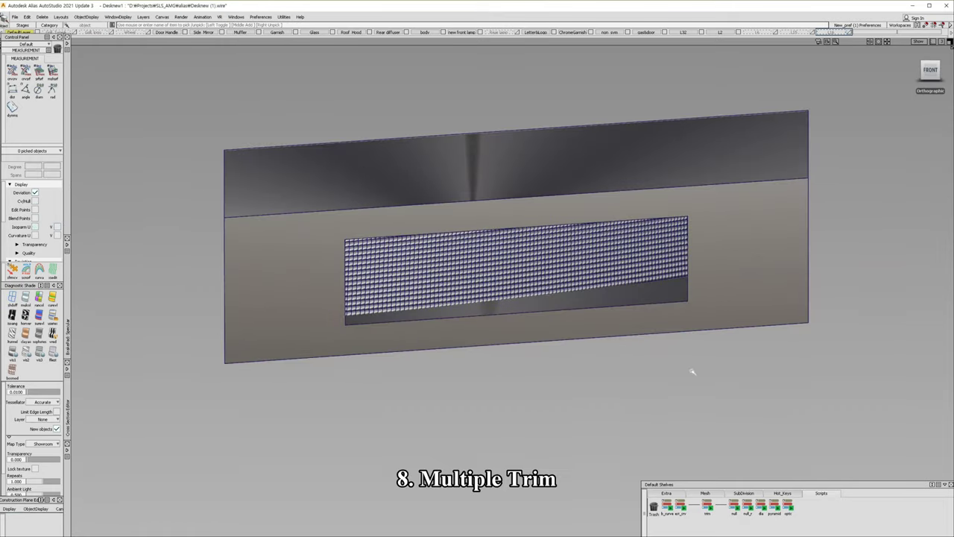
mouse_move(692, 371)
left_mouse_down("ctrl+shift")
mouse_move(649, 315)
mouse_move(698, 427)
left_mouse_up("ctrl+shift")
left_click(706, 505)
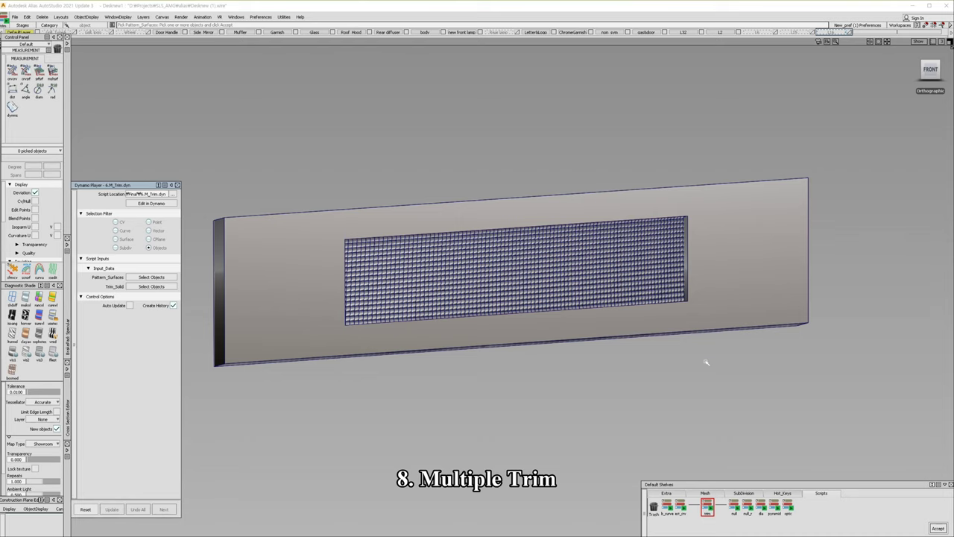
Trim the pattern tiles against the box with Multiple Trim, then hide the box housing.
left_click(620, 272)
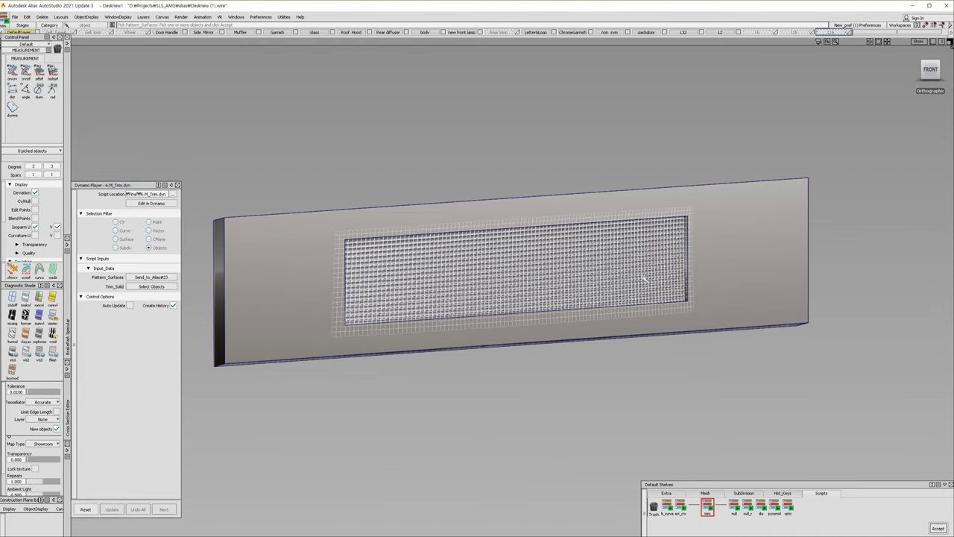
left_click(738, 270)
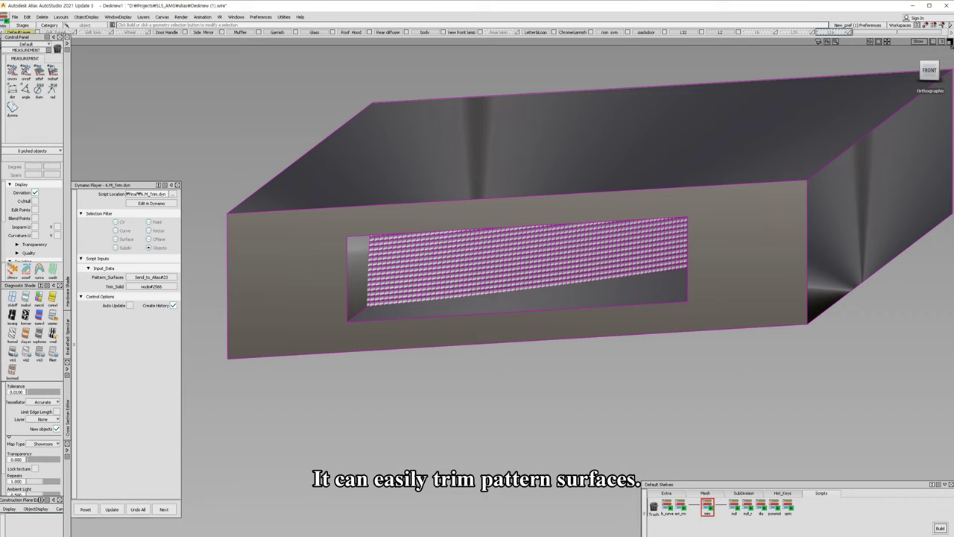
left_click(426, 251)
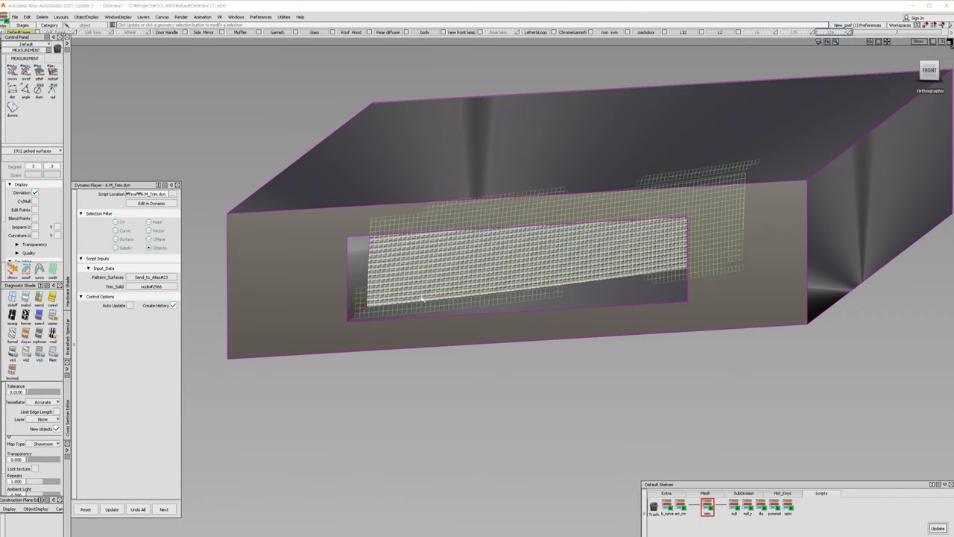
left_click(432, 335)
left_click(475, 317)
key("ctrl+h")
left_click(365, 215)
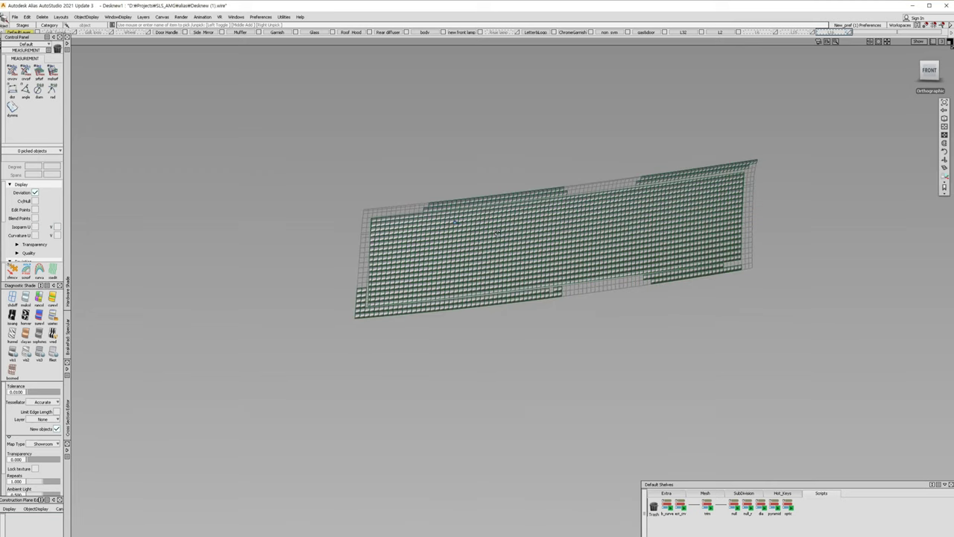
Delete the partial tiles along the top row and at the bottom row ends.
left_click(928, 71)
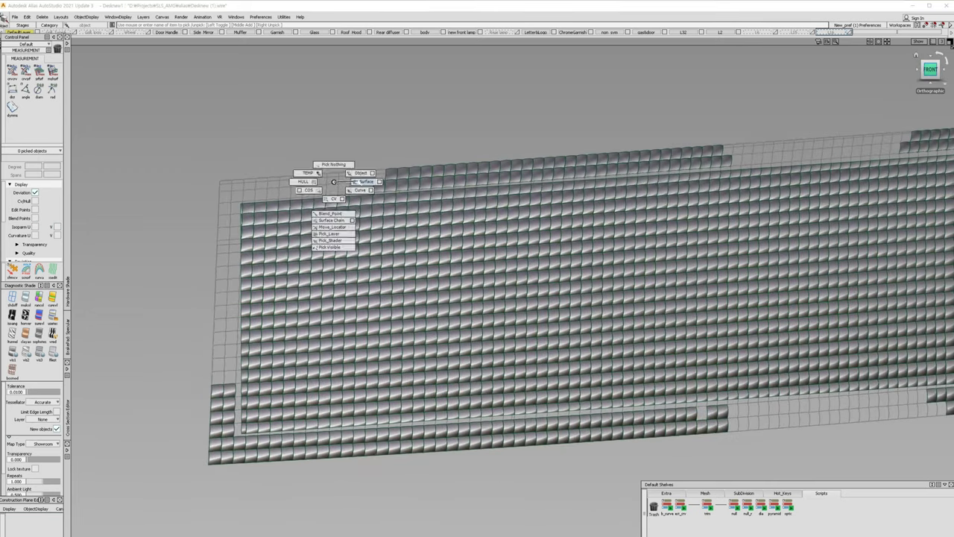
left_click_drag(251, 139, 638, 171)
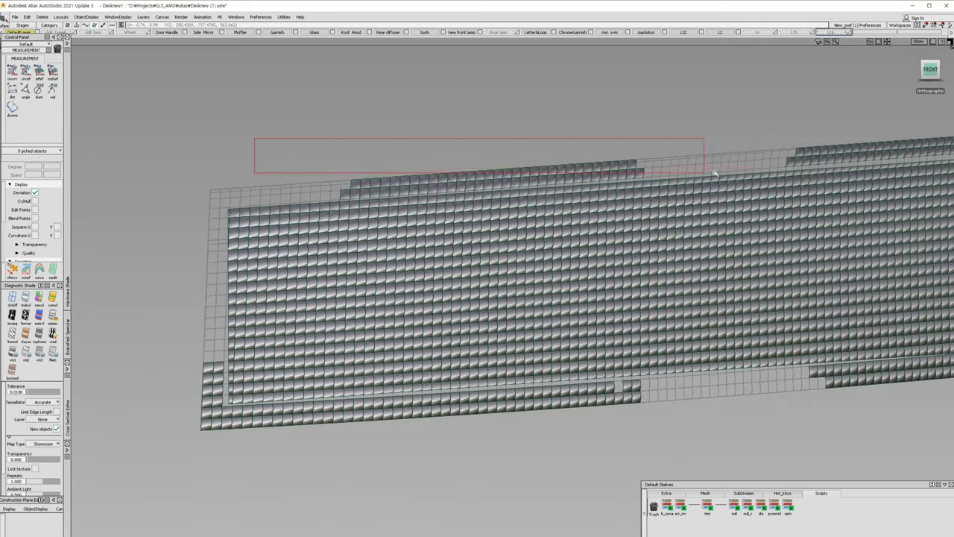
left_click_drag(696, 414, 501, 387)
key("Delete")
Delete the remaining cut-off tiles along the bottom row, group by group.
left_click_drag(542, 429, 373, 415)
key("Delete")
left_click_drag(323, 437, 224, 403)
key("Delete")
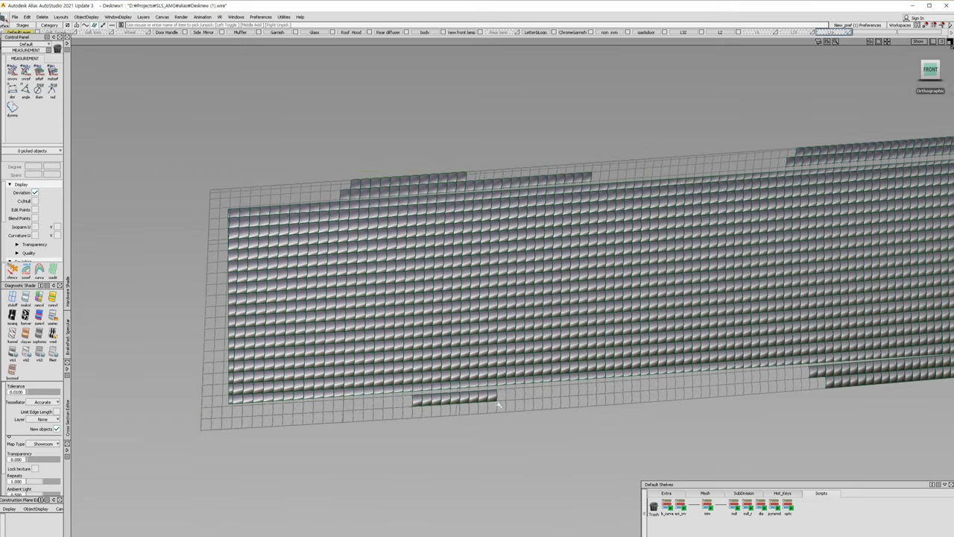
left_click_drag(521, 432, 402, 395)
key("Delete")
Pick a single leftover partial tile and review the whole tile grid.
scroll(233, 375, "up", 5)
scroll(233, 372, "down", 10)
left_click(231, 330)
scroll(231, 330, "down", 5)
left_click_drag(231, 330, 585, 402, "alt+shift")
left_click(585, 402, "ctrl+shift")
Select the partial tiles along the top edge from a steep angle, then view all tiles flatter.
mouse_move(622, 266)
left_mouse_down("alt+shift")
mouse_move(638, 266)
mouse_move(595, 223)
left_mouse_up("alt+shift")
left_click_drag(595, 224, 416, 201)
left_click_drag(513, 257, 289, 342, "alt+shift")
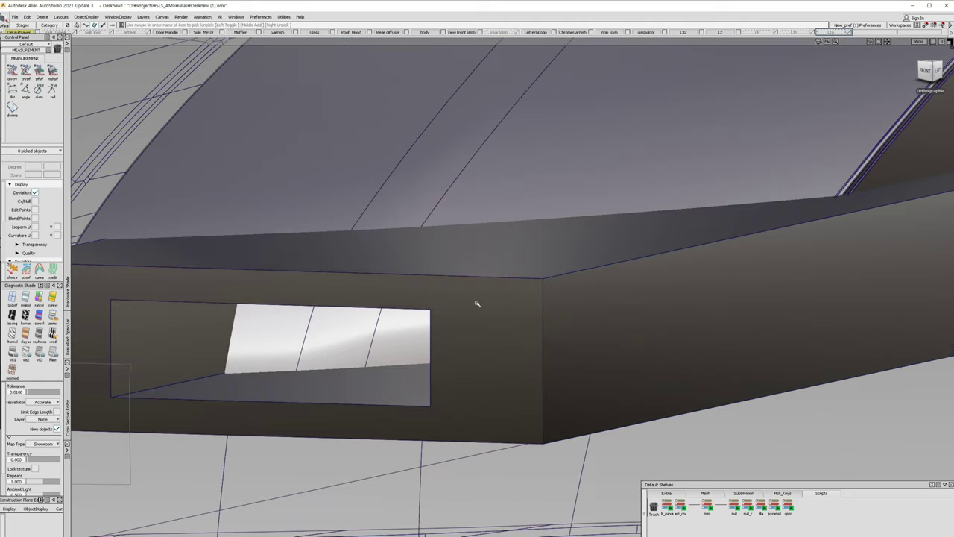
left_click_drag(488, 342, 507, 341, "ctrl+shift")
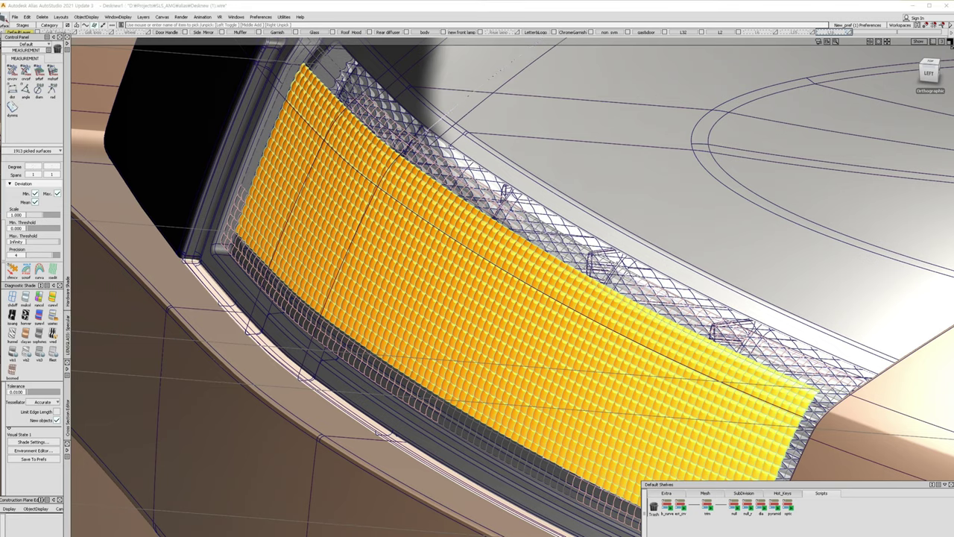
key("ctrl+shift+d")
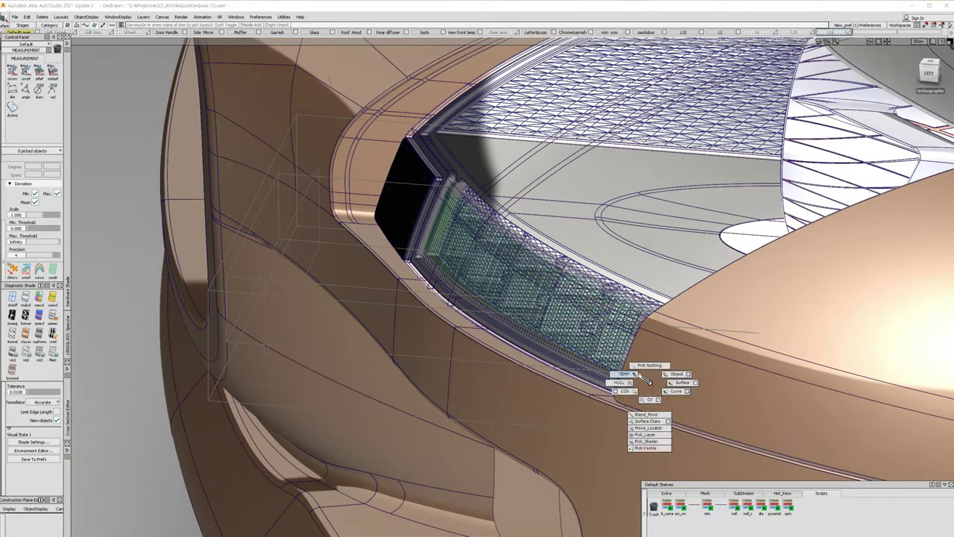
right_click_drag(639, 383, 288, 166, "ctrl+shift")
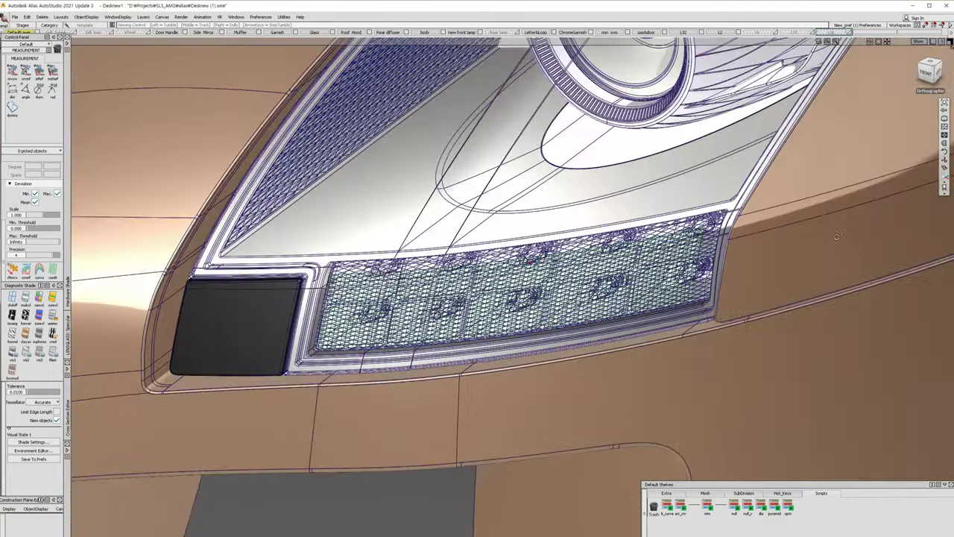
right_click_drag(358, 211, 523, 264, "alt+shift")
left_click_drag(534, 261, 535, 261, "alt+shift")
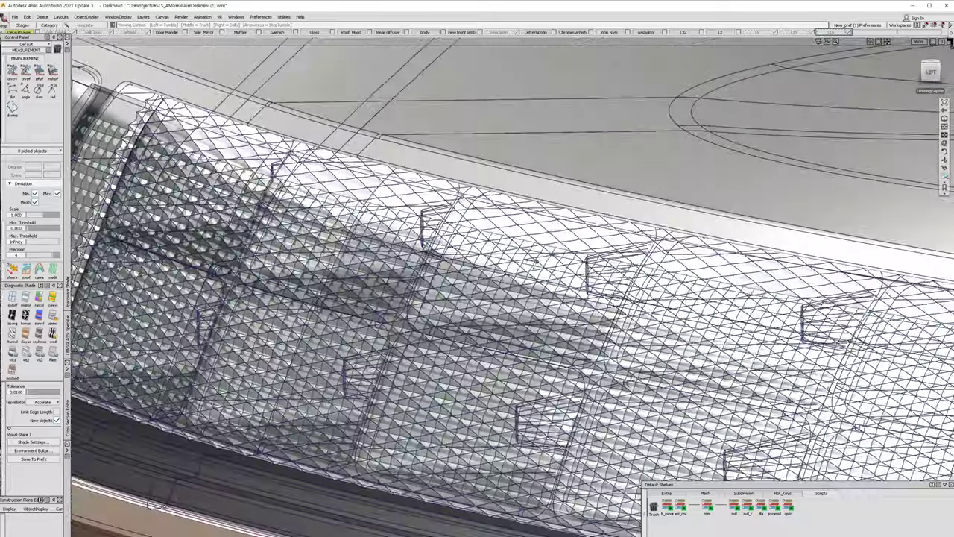
right_click_drag(534, 261, 441, 253, "alt+shift")
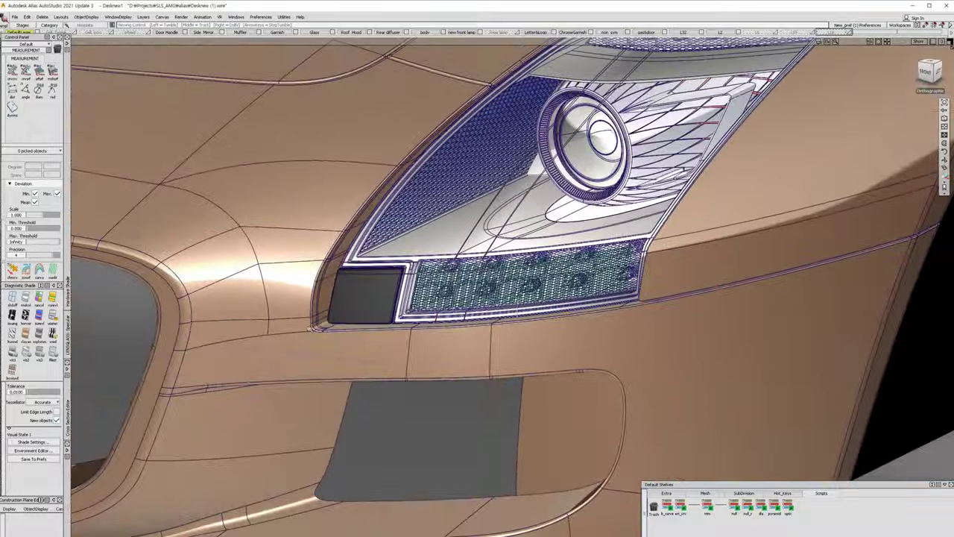
left_click_drag(534, 261, 527, 270, "alt+shift")
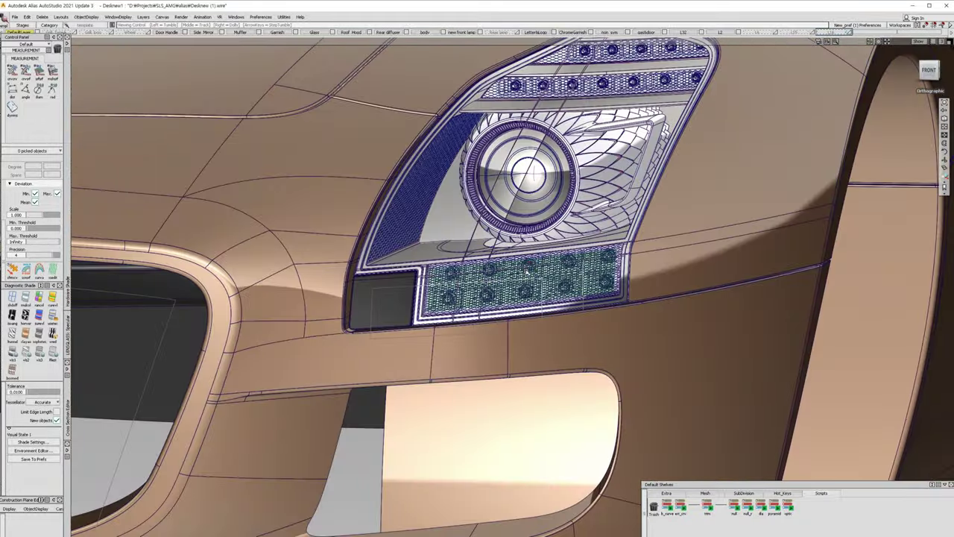